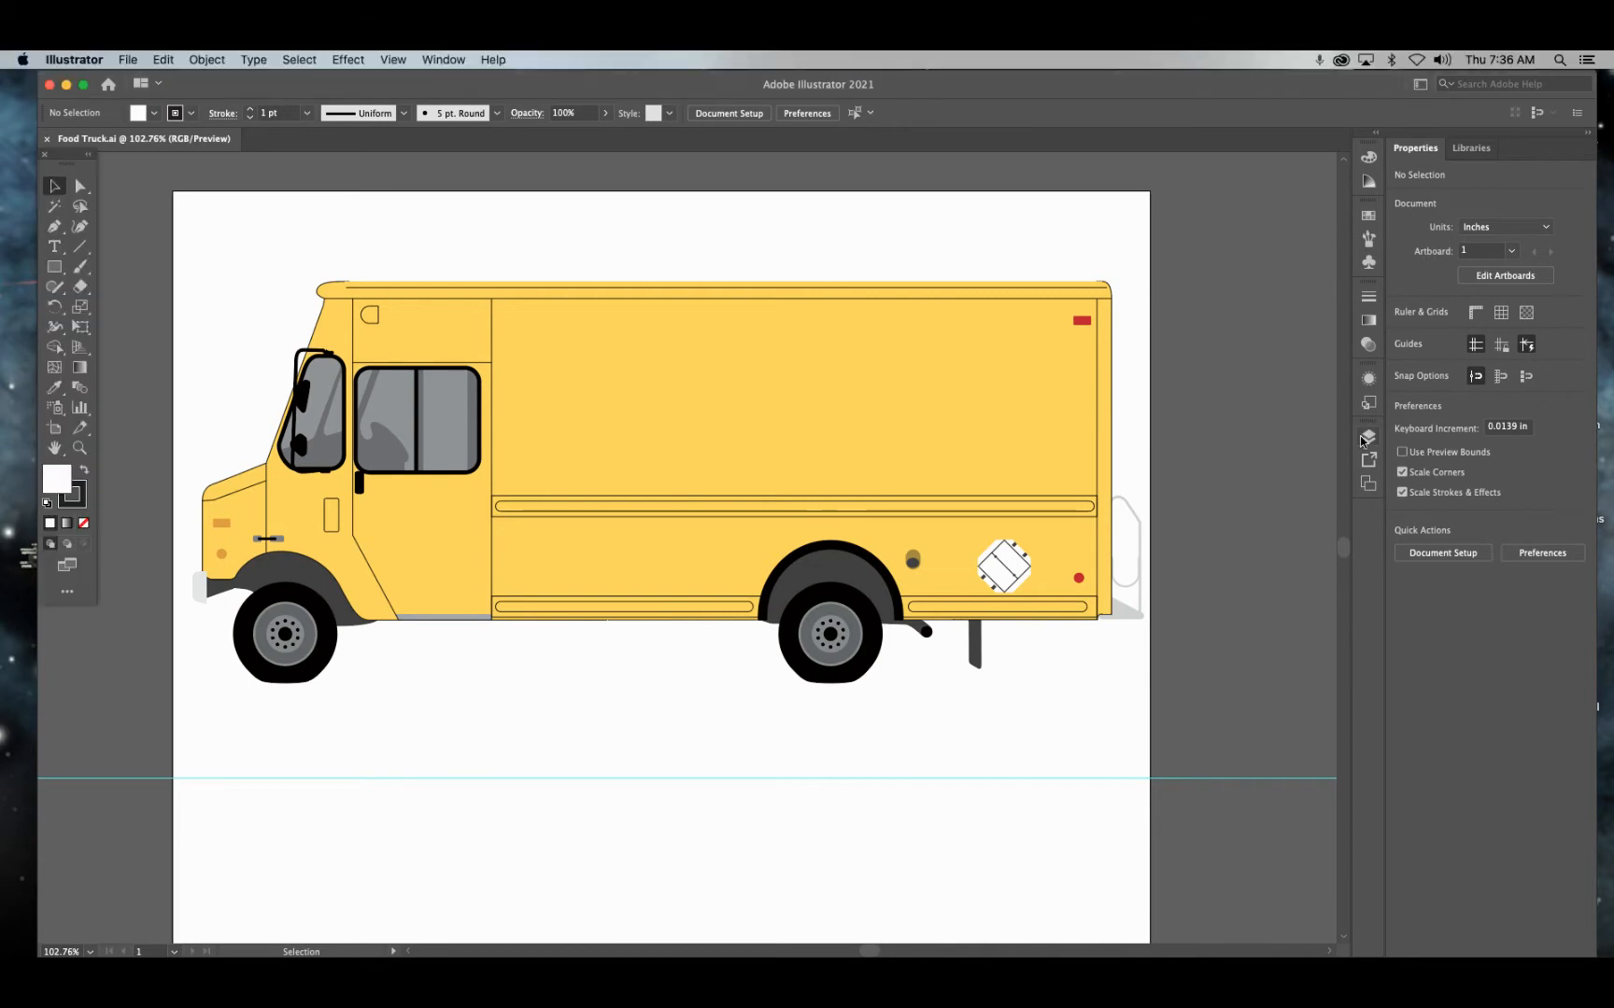
Examine the paths, groups and named objects that make up Layer 1 of the truck artwork.
click(1366, 437)
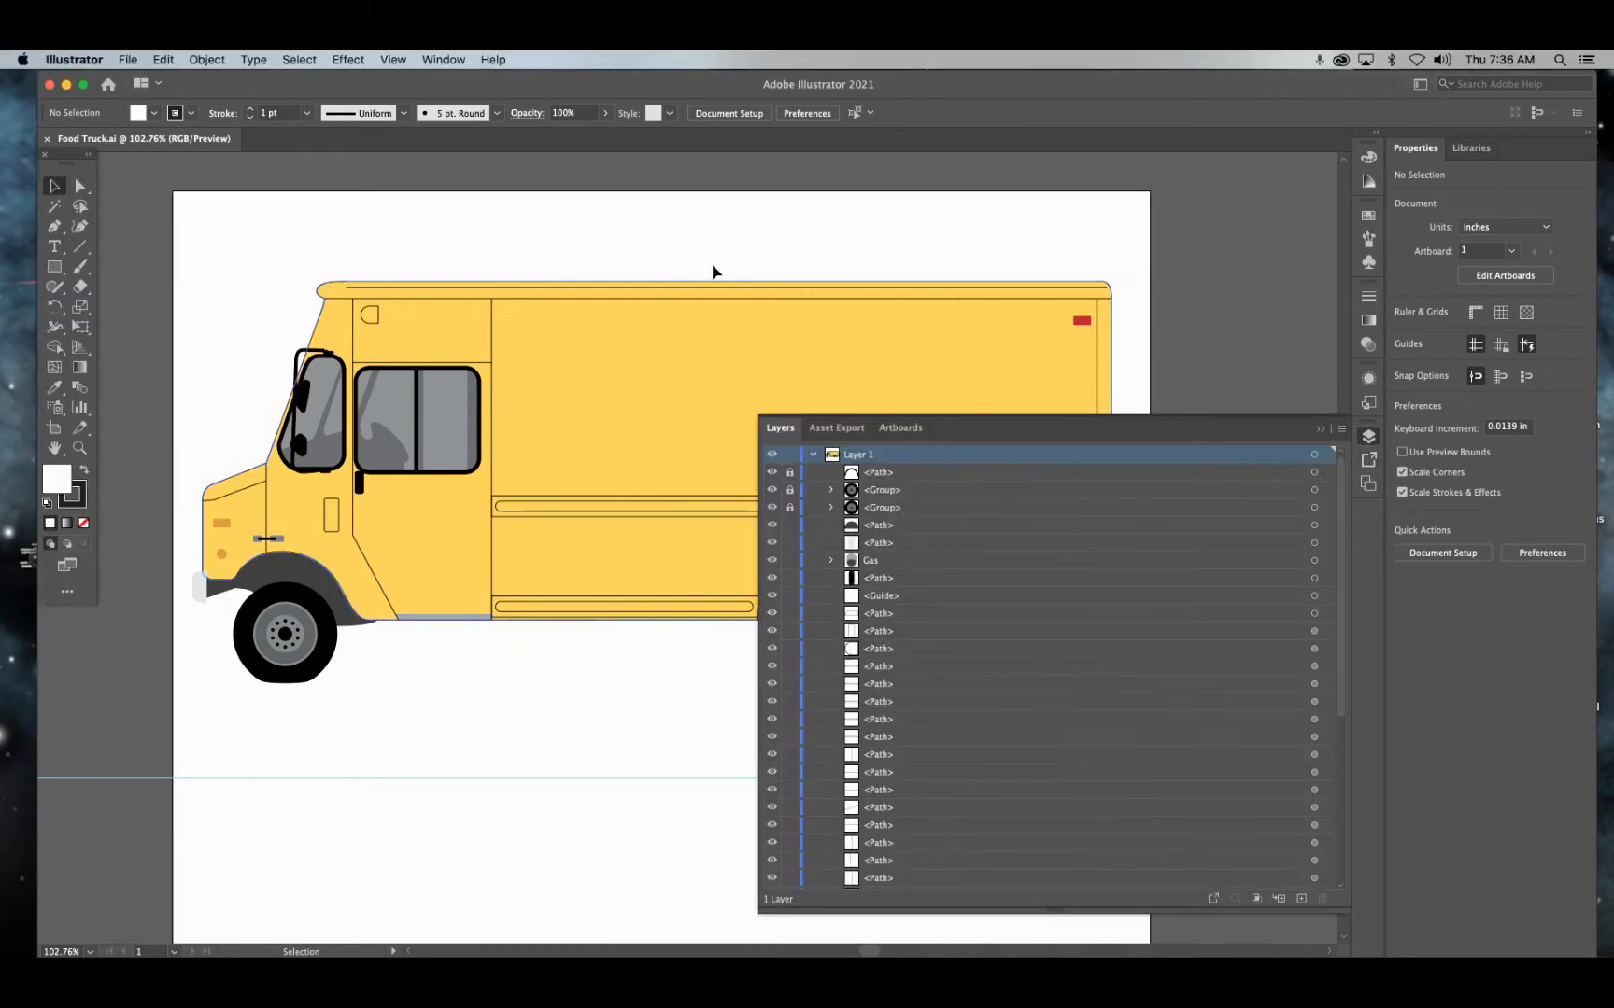
click(446, 58)
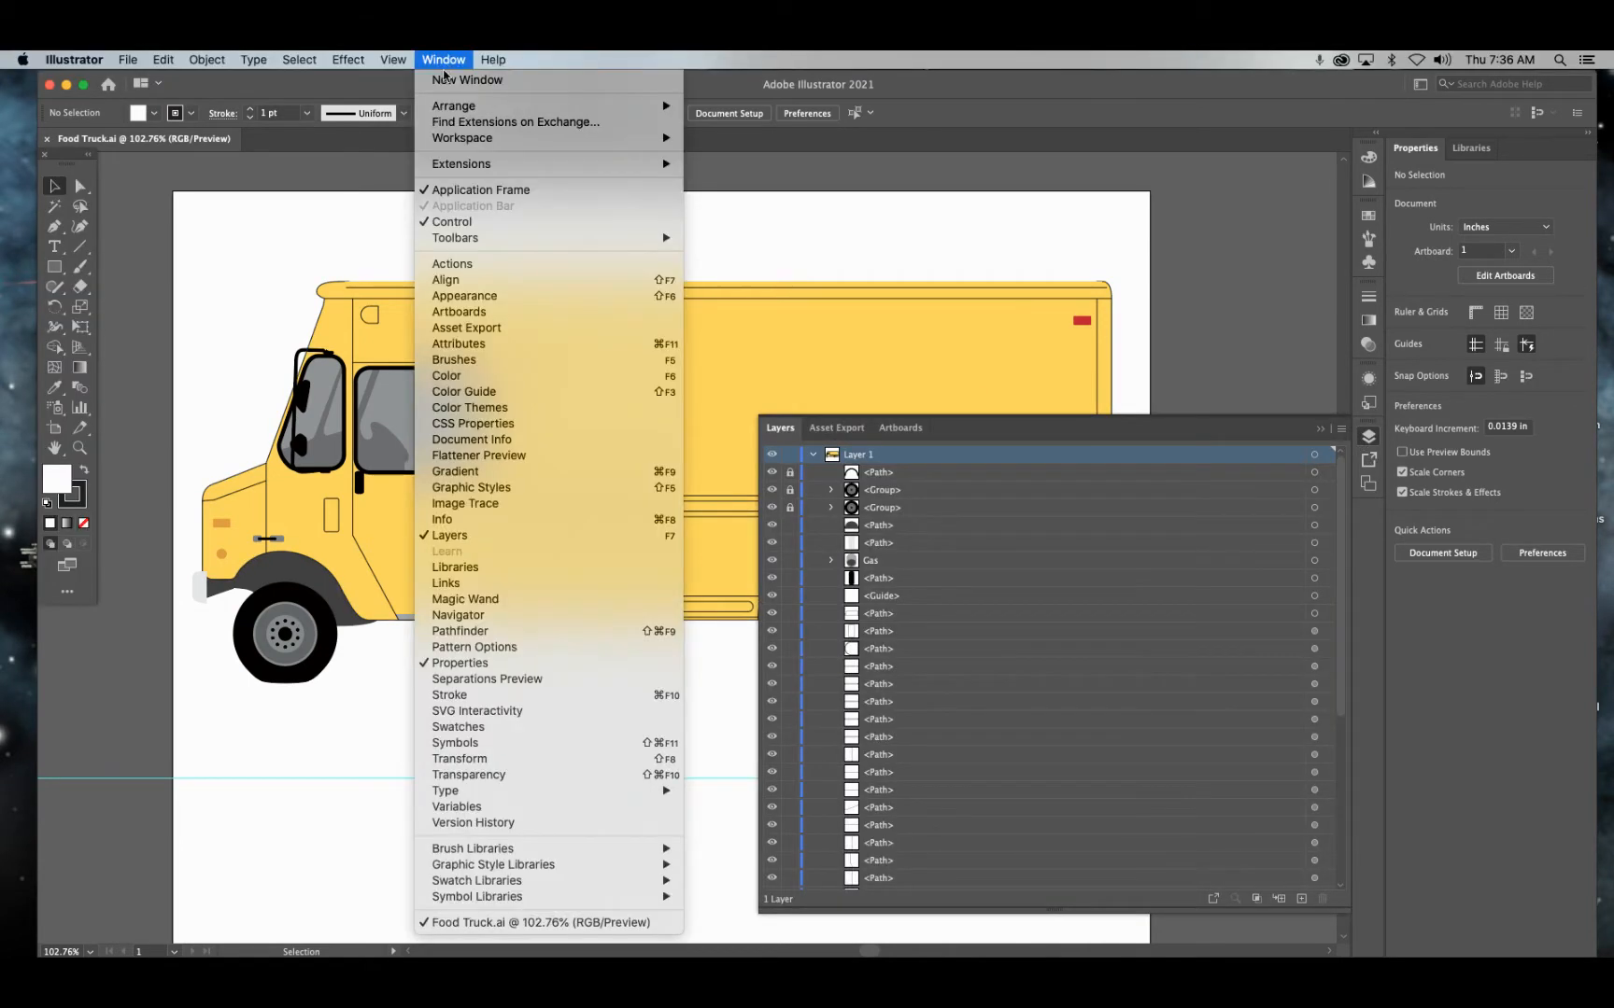
click(1184, 270)
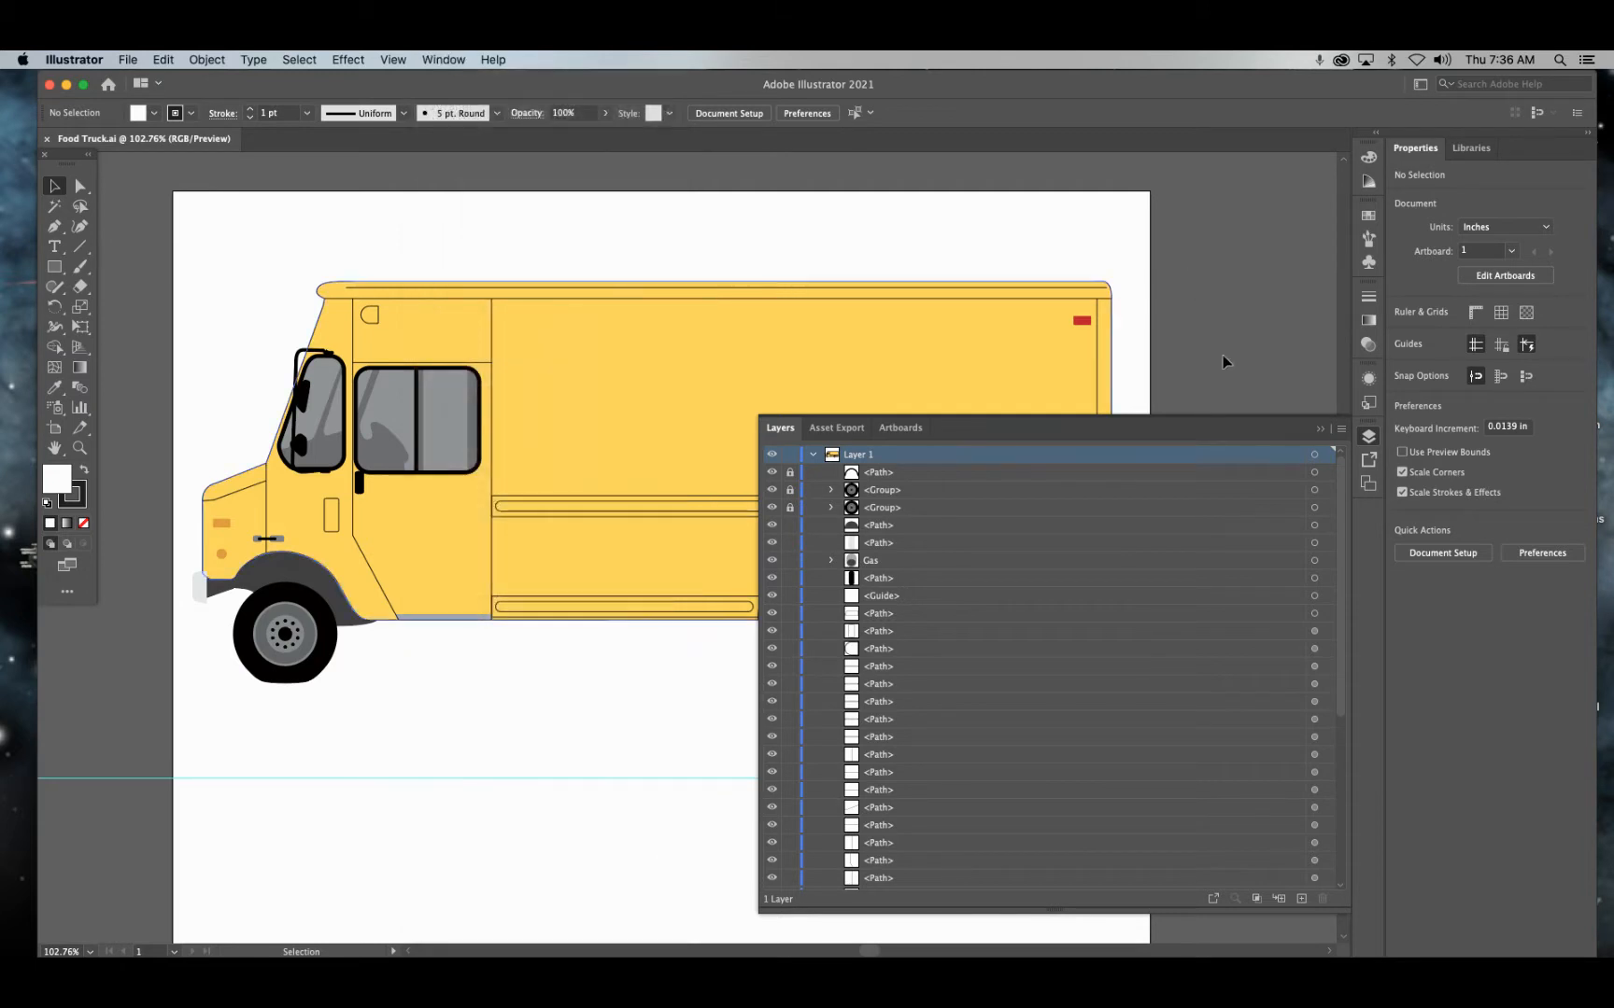
scroll(990, 553, down, 4)
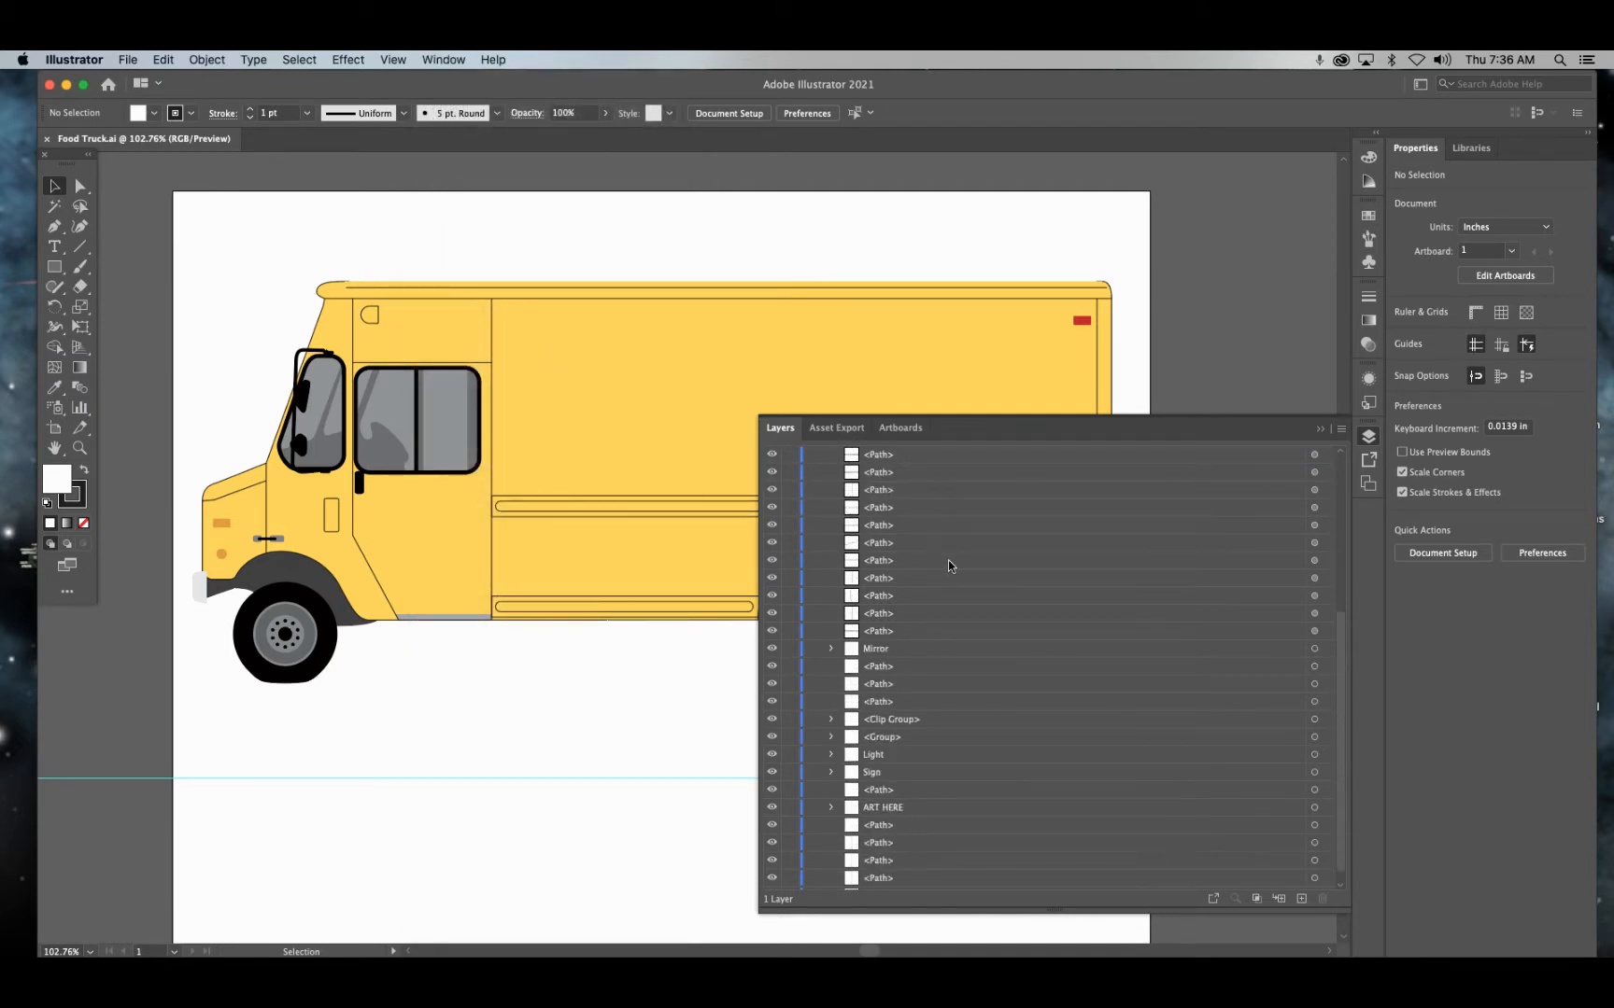
scroll(896, 543, up, 5)
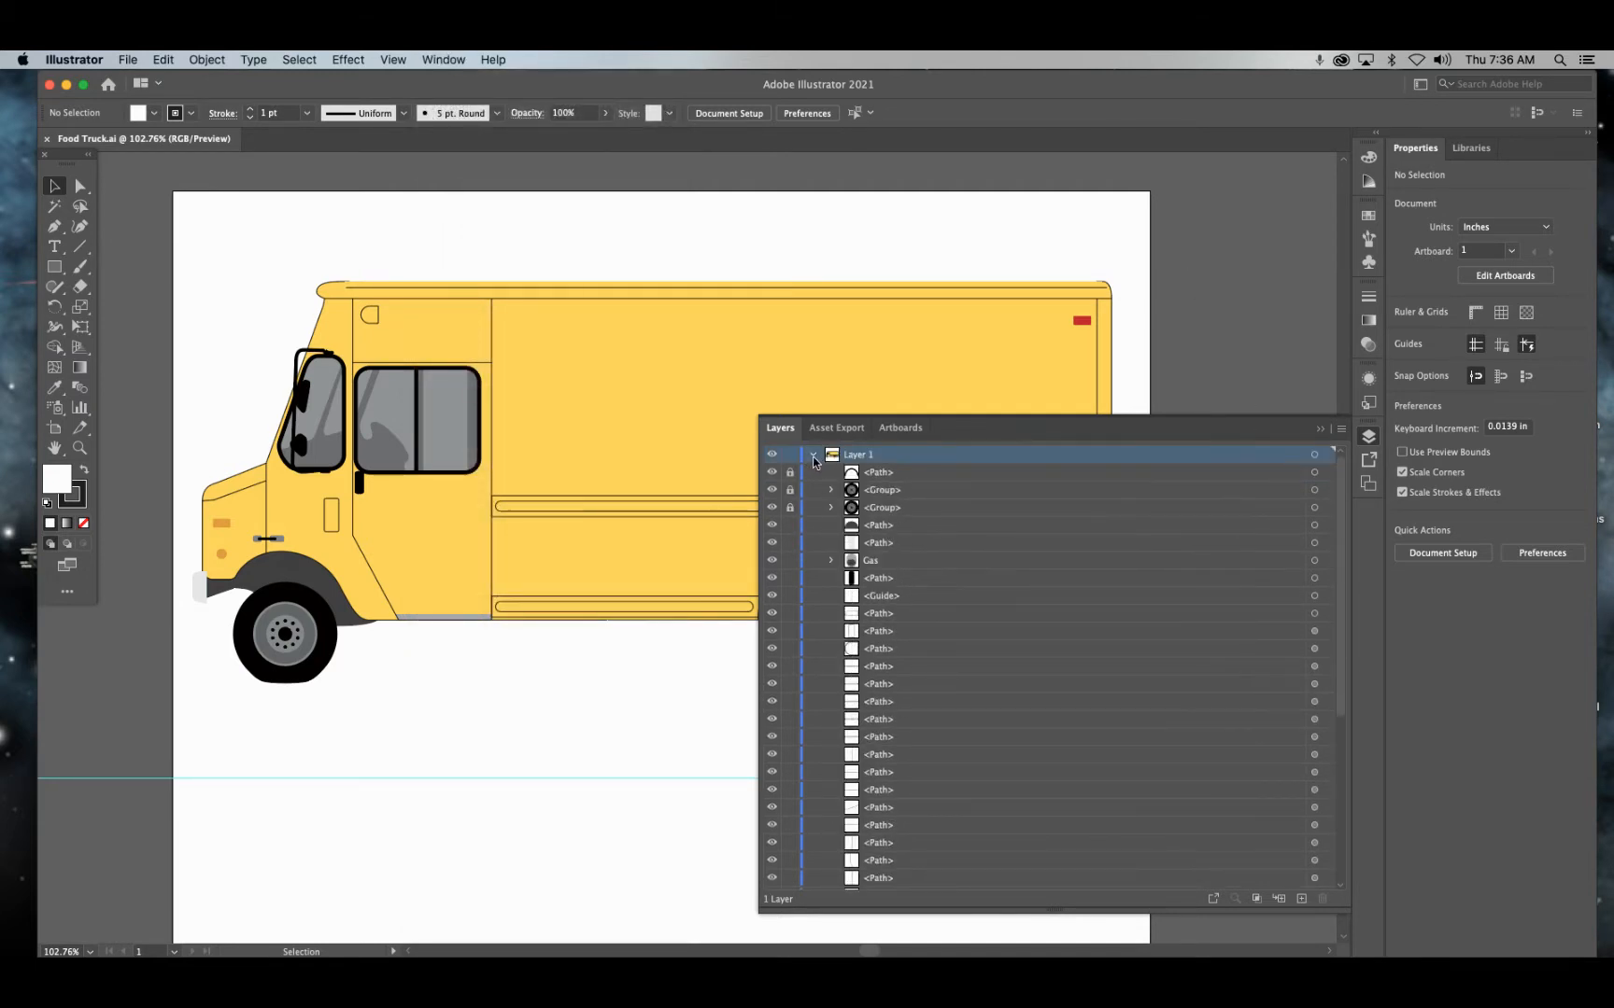
click(811, 456)
click(811, 456)
scroll(1035, 592, down, 10)
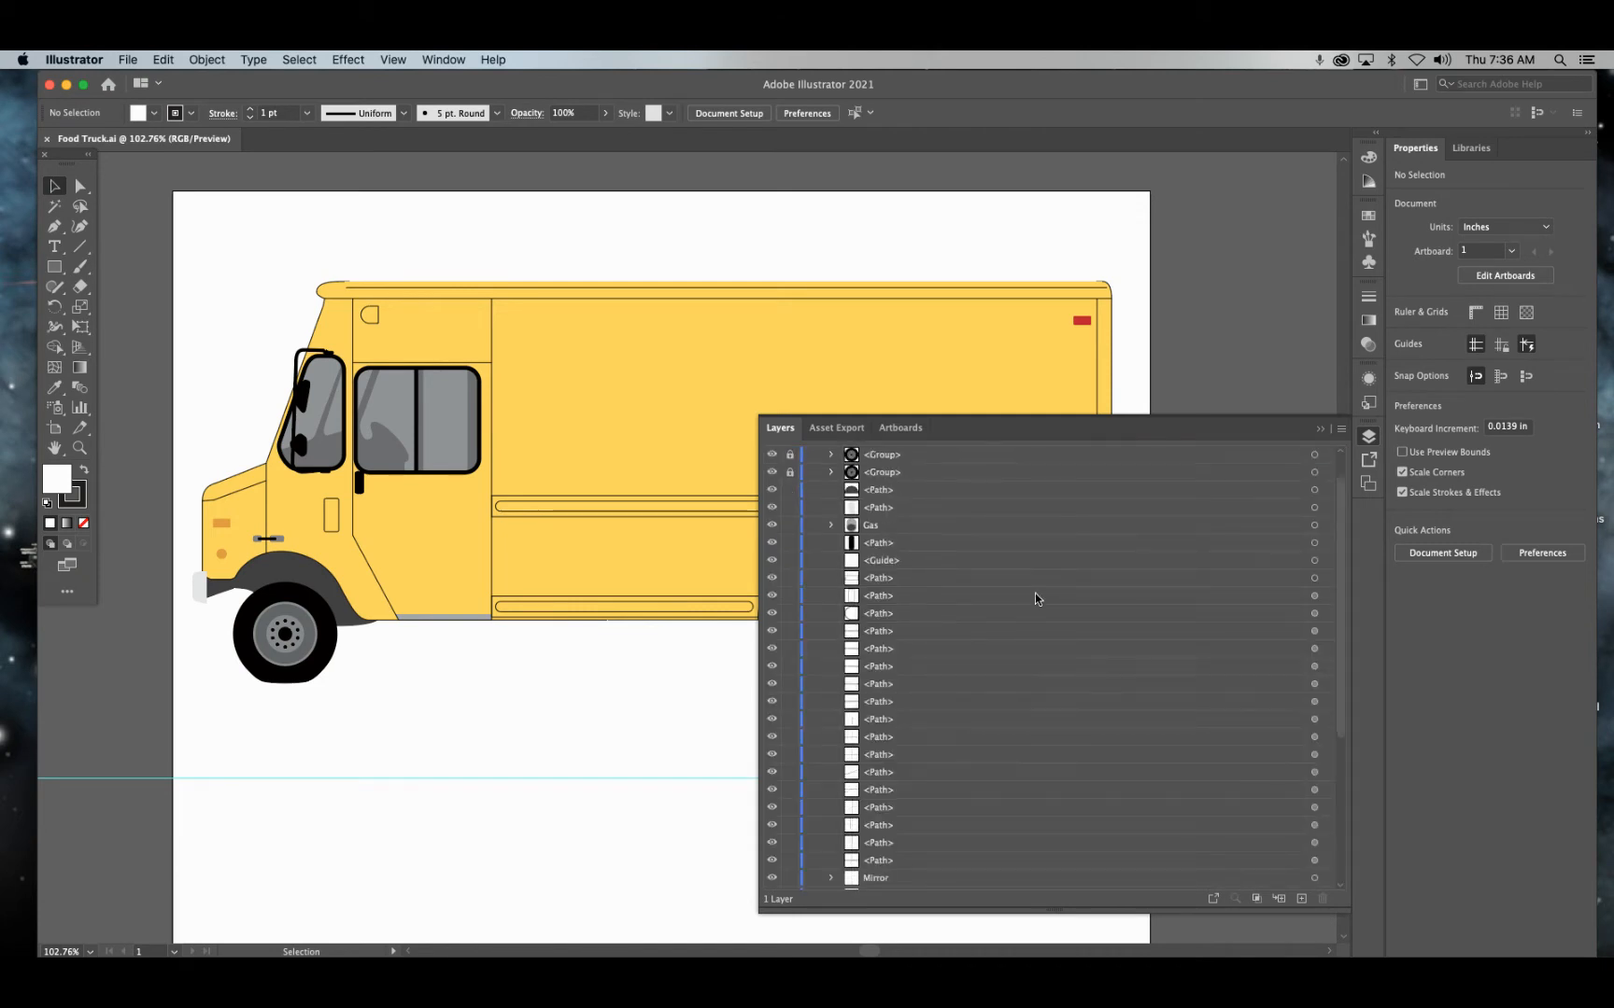
scroll(996, 565, down, 1)
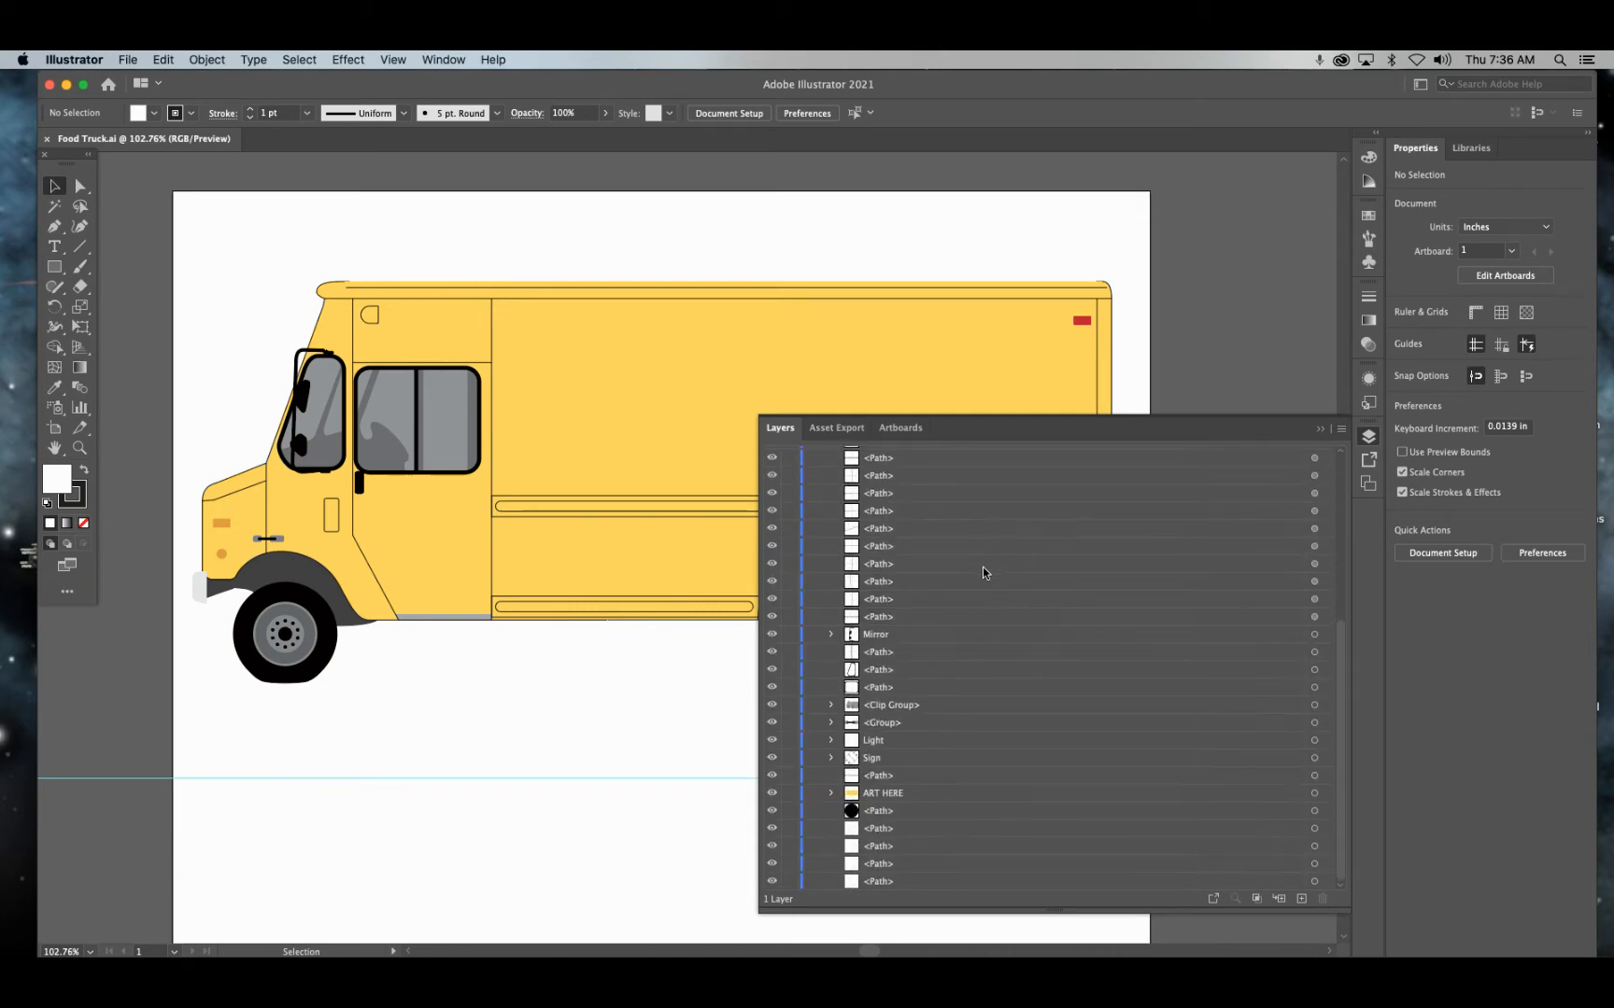
Lock the clipping path and the Body object inside the ART HERE group.
click(831, 793)
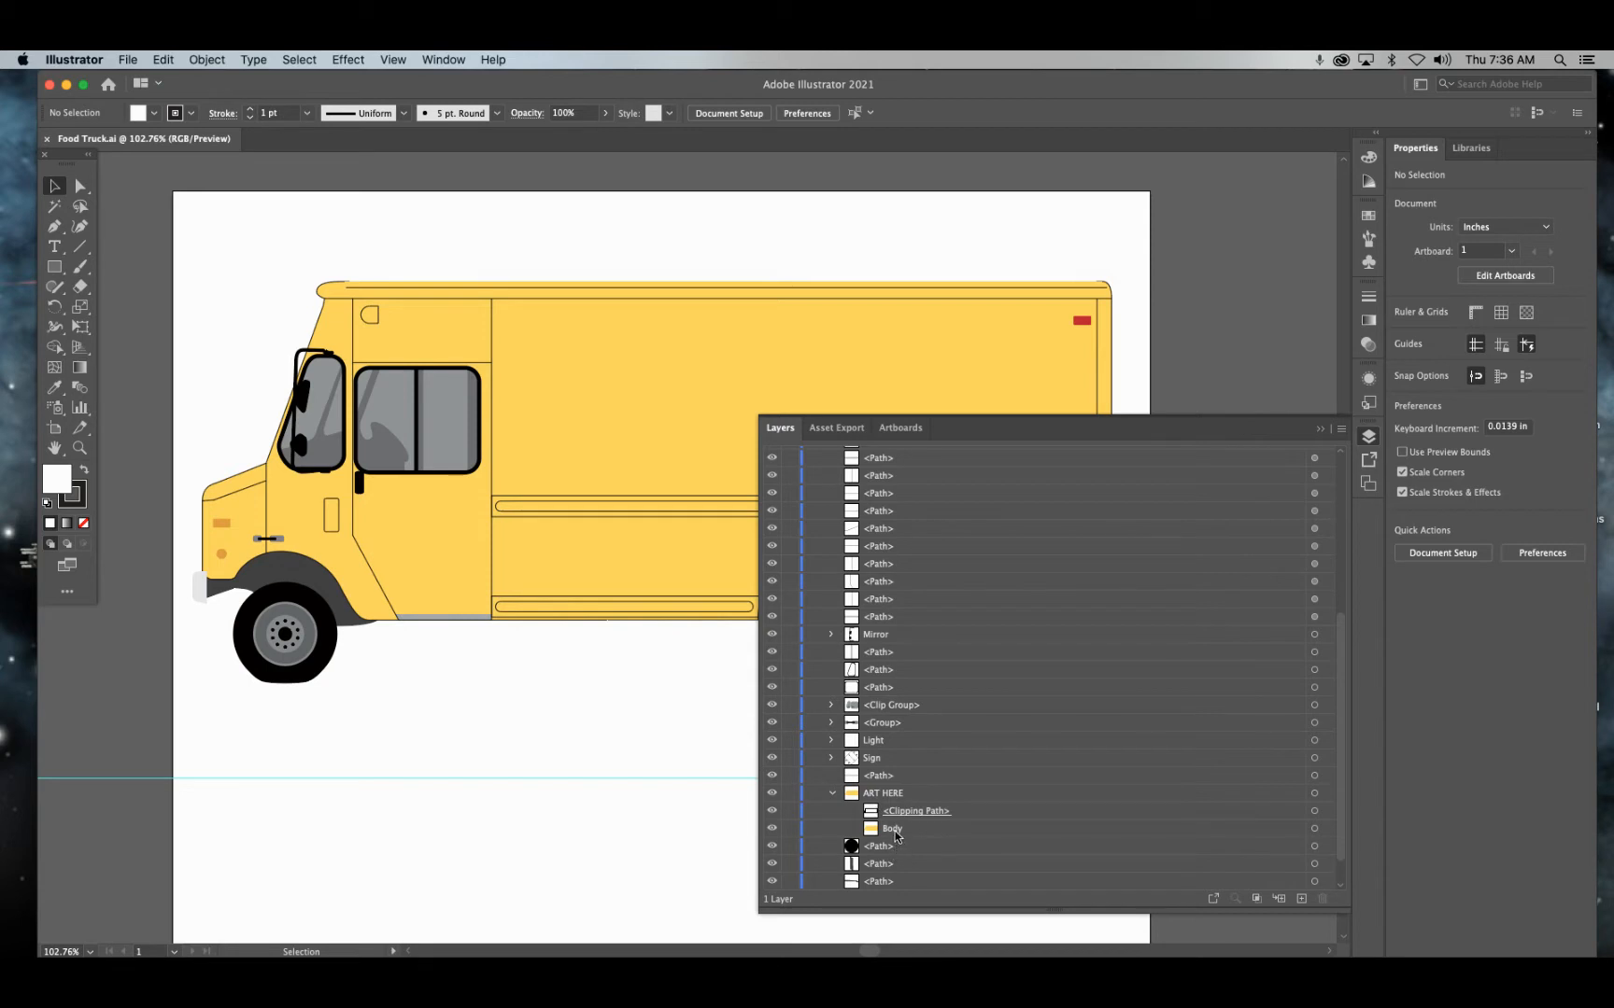
click(789, 811)
click(790, 829)
key(space)
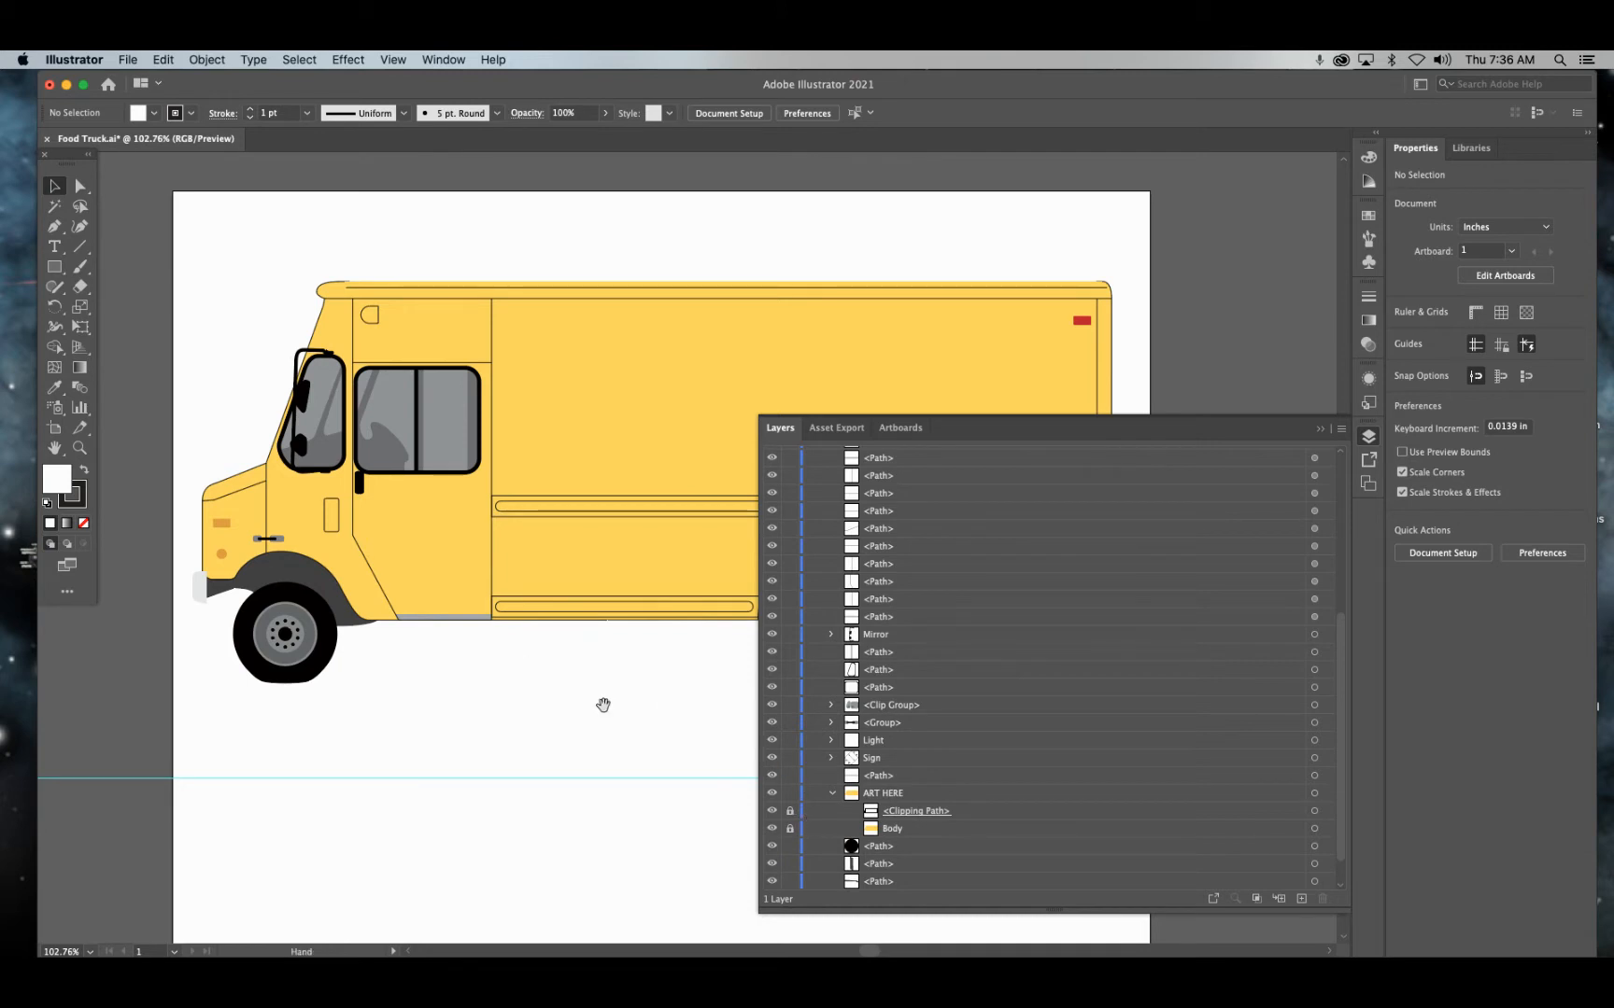
click(670, 659)
Draw a second artboard about 10.3 by 4.79 in on the empty canvas to the right of the truck artboard.
drag(688, 687, 407, 648)
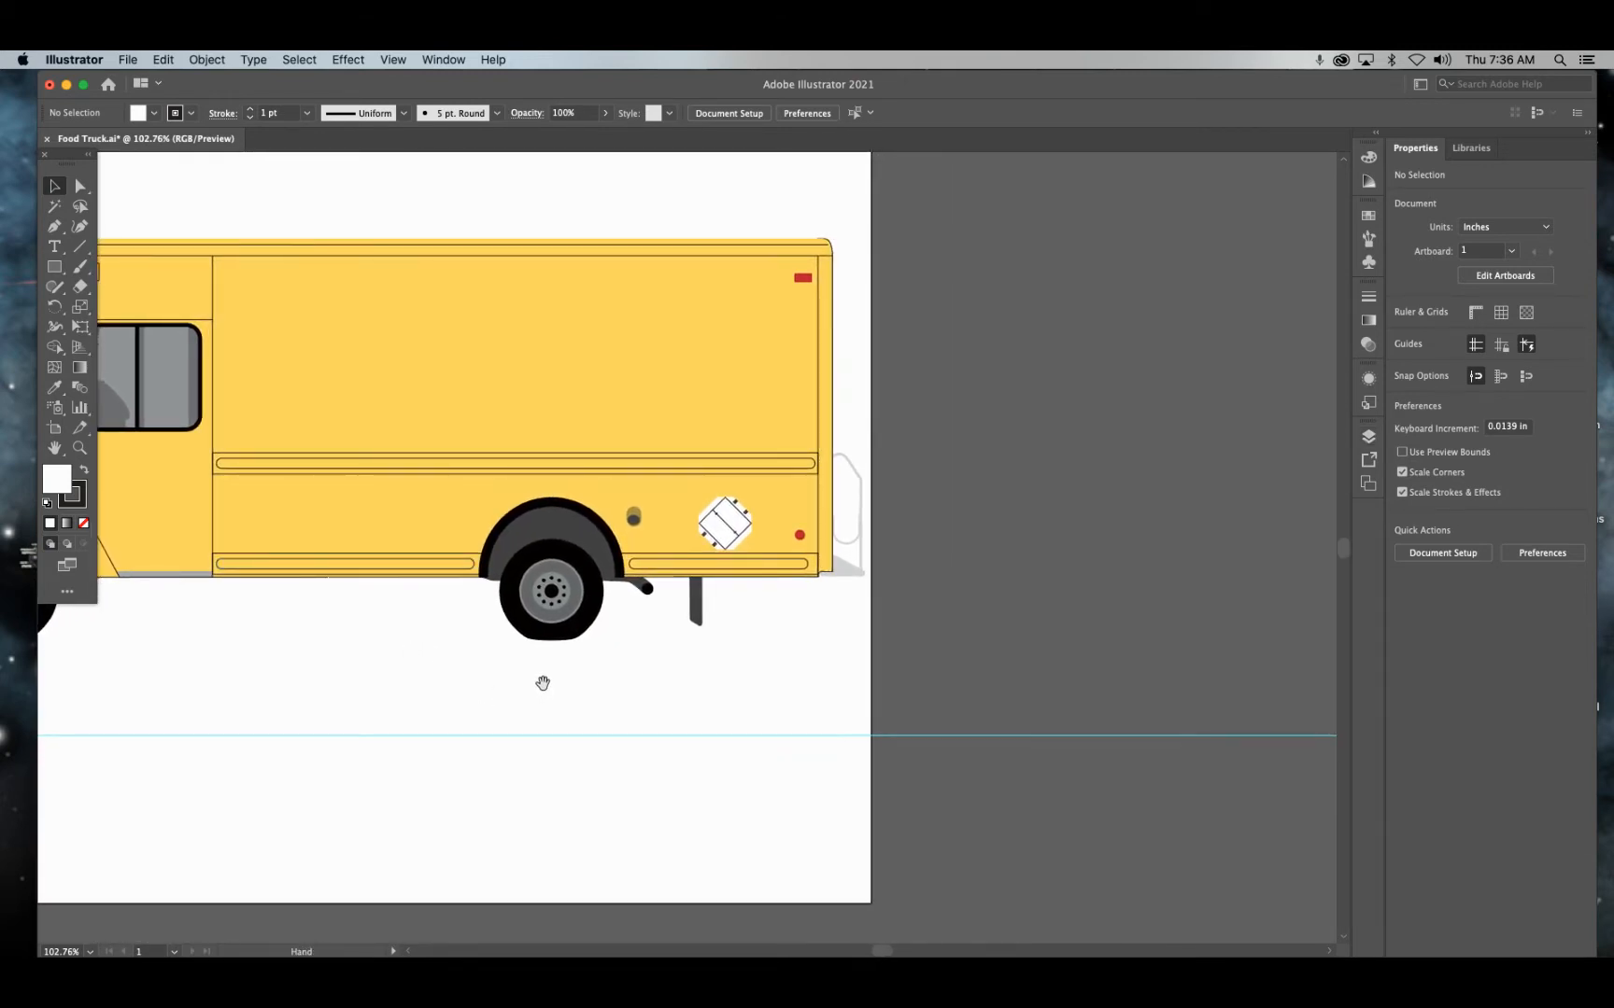
drag(606, 702, 217, 674)
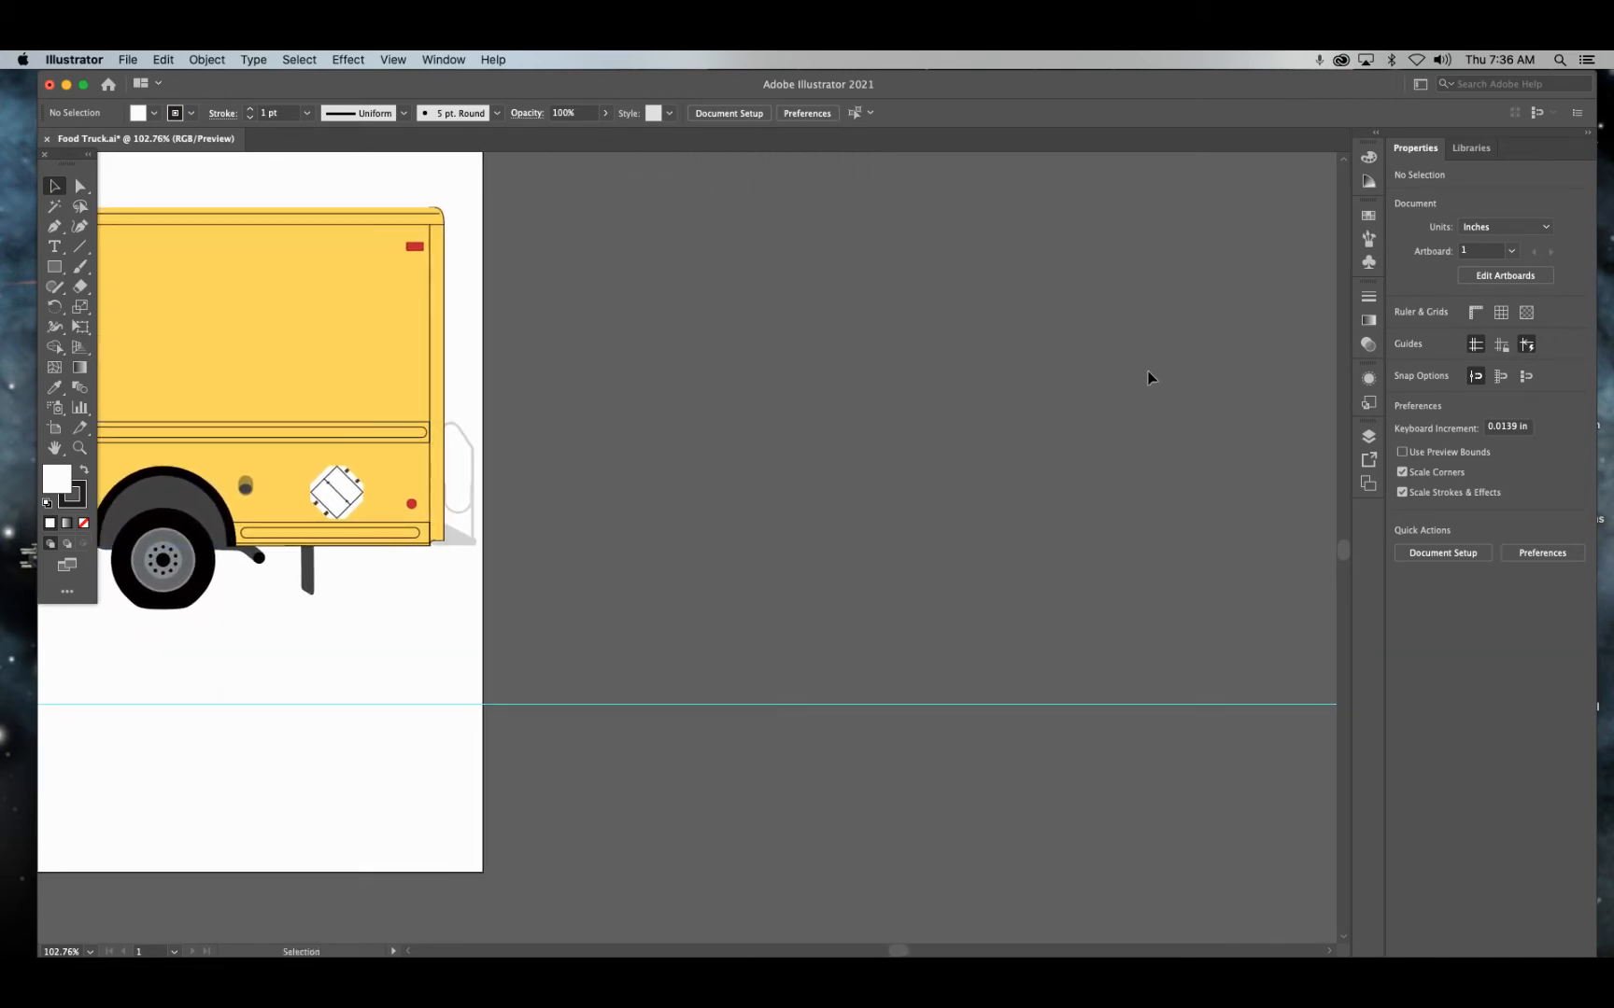
click(54, 432)
drag(639, 252, 1223, 679)
scroll(630, 832, left, 5)
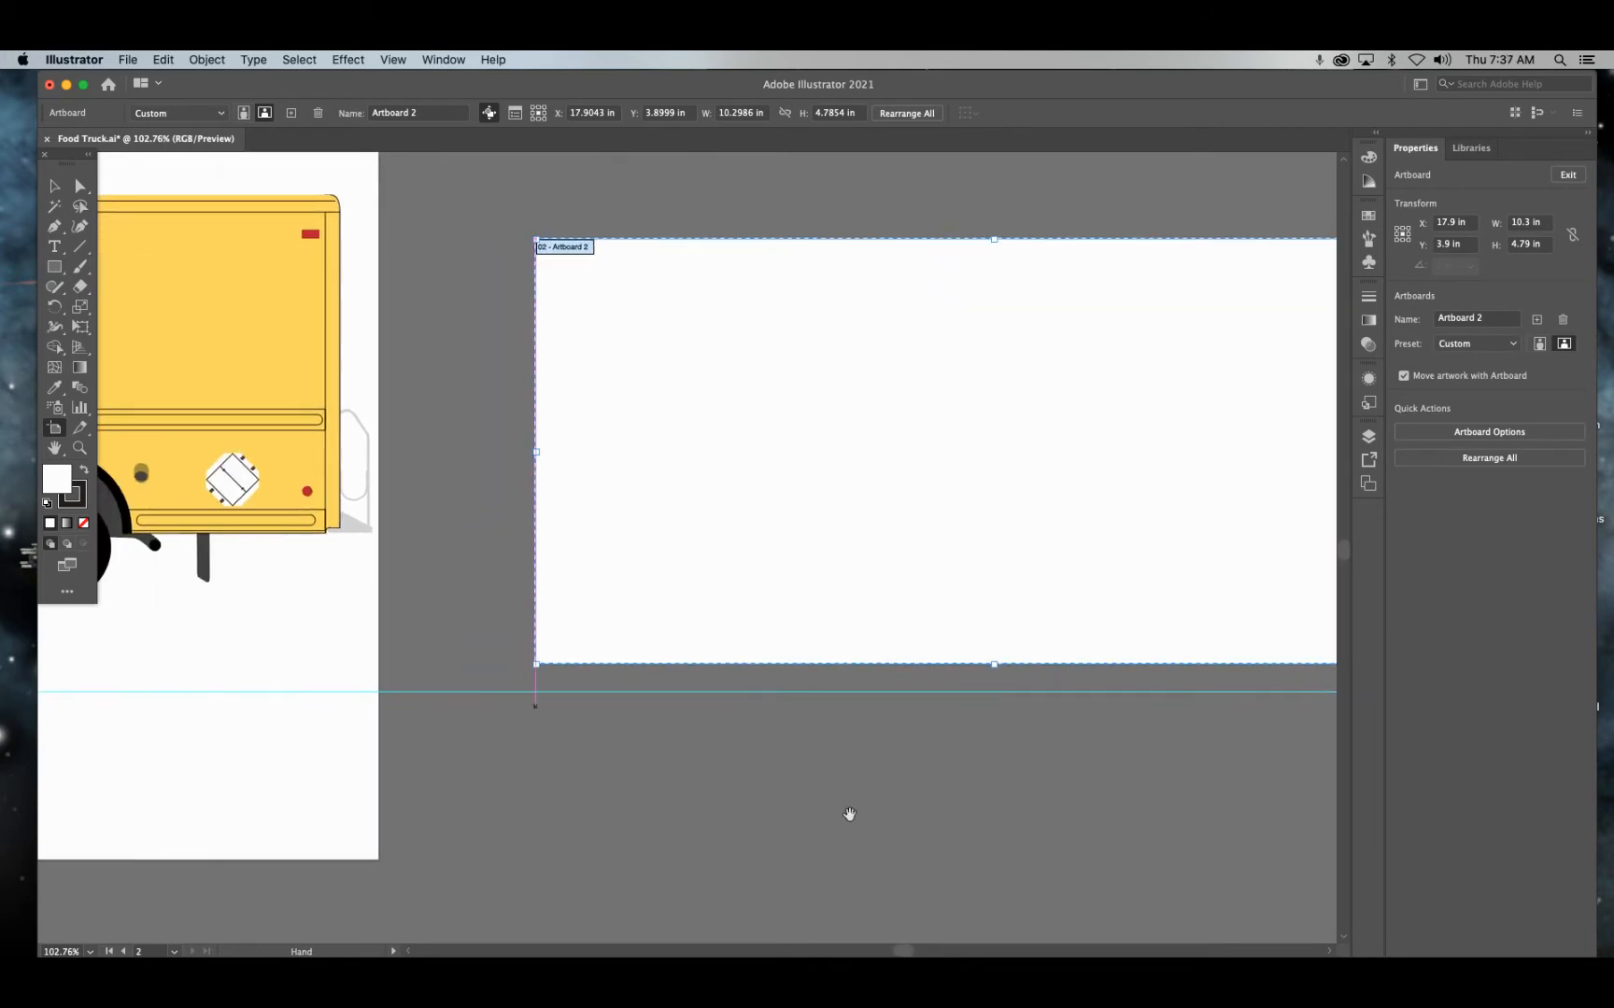
key(super+0)
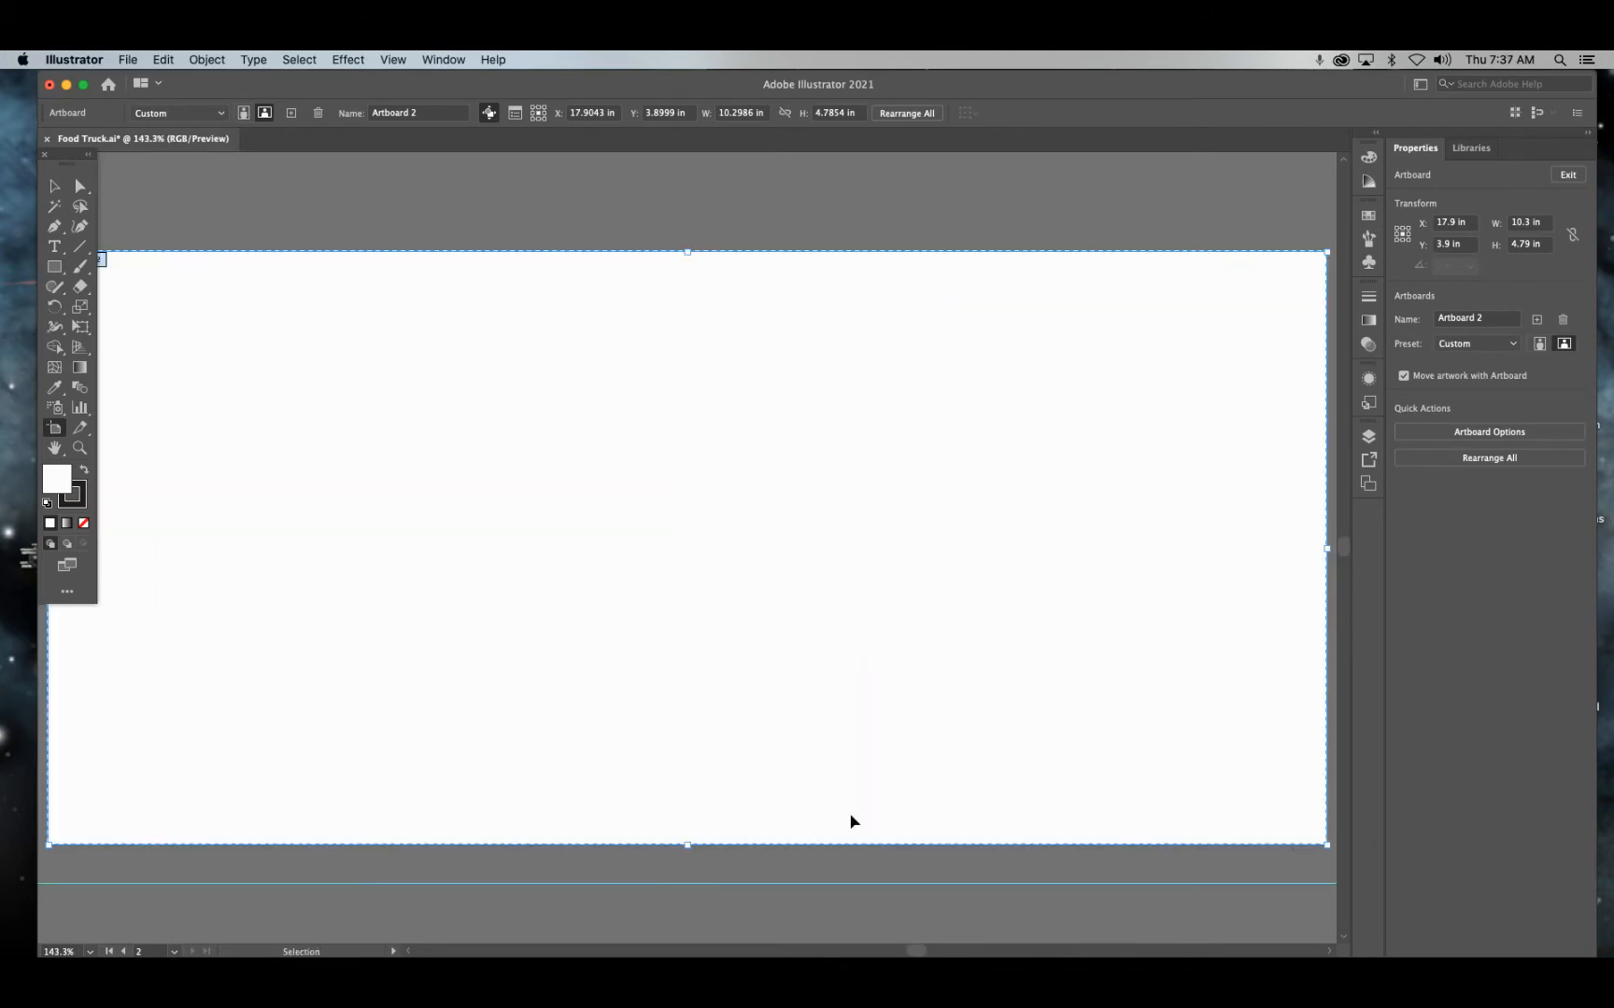
key(super+minus)
key(super+minus)
key(space)
drag(777, 790, 1063, 756)
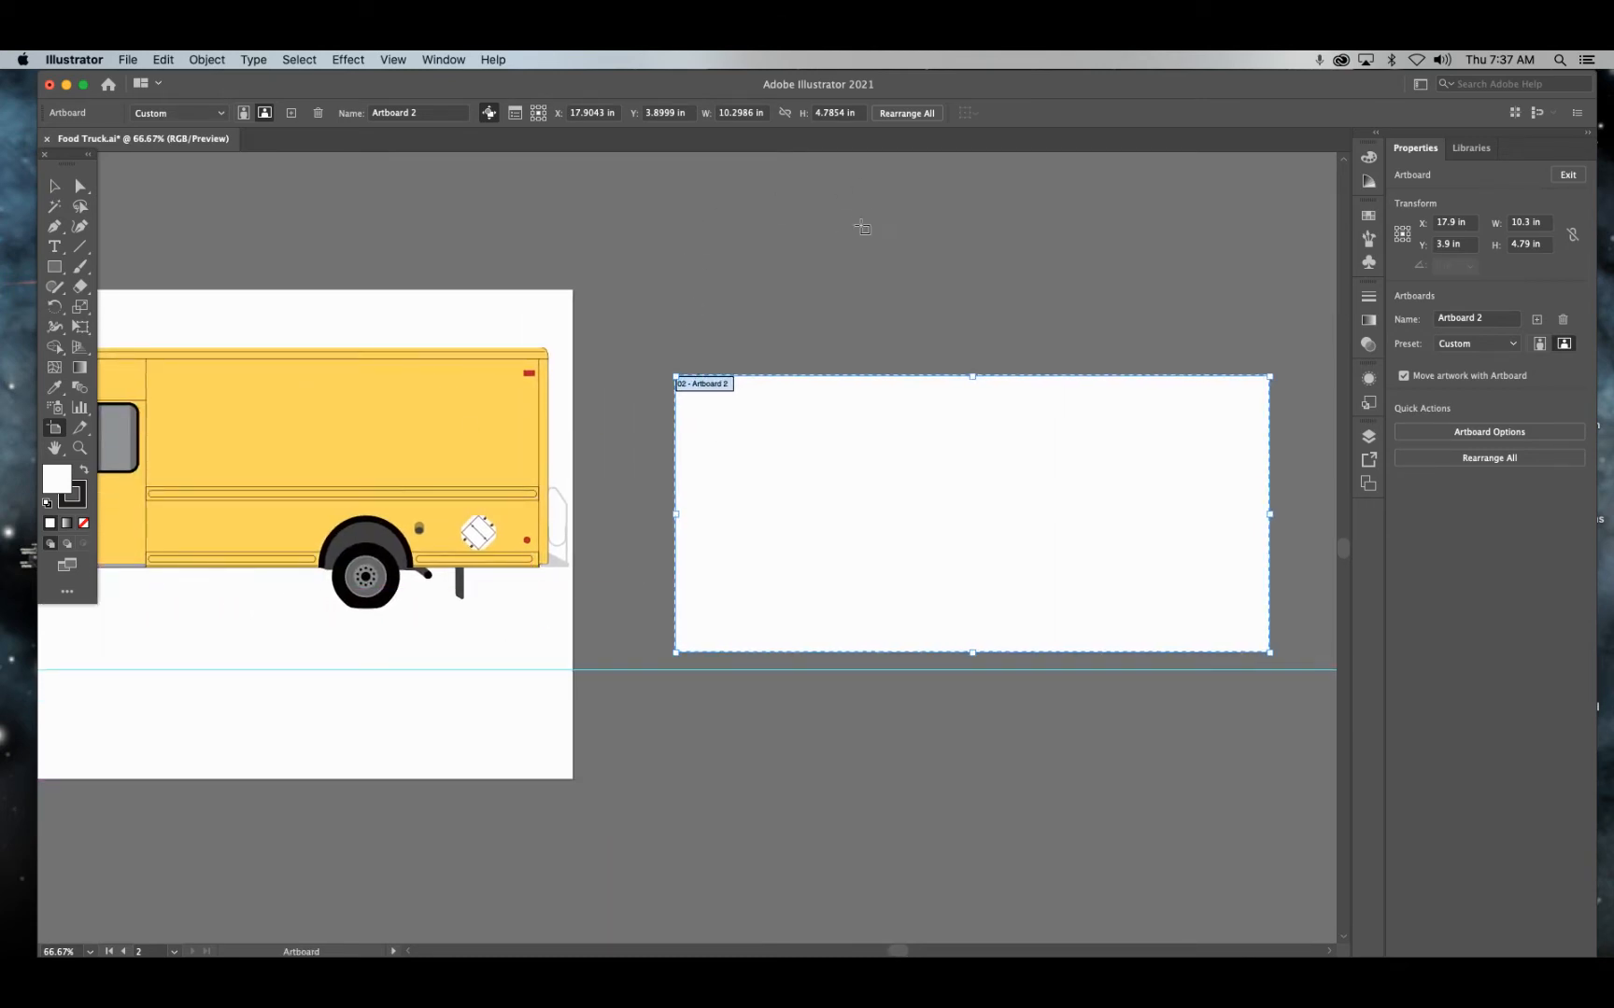
click(54, 186)
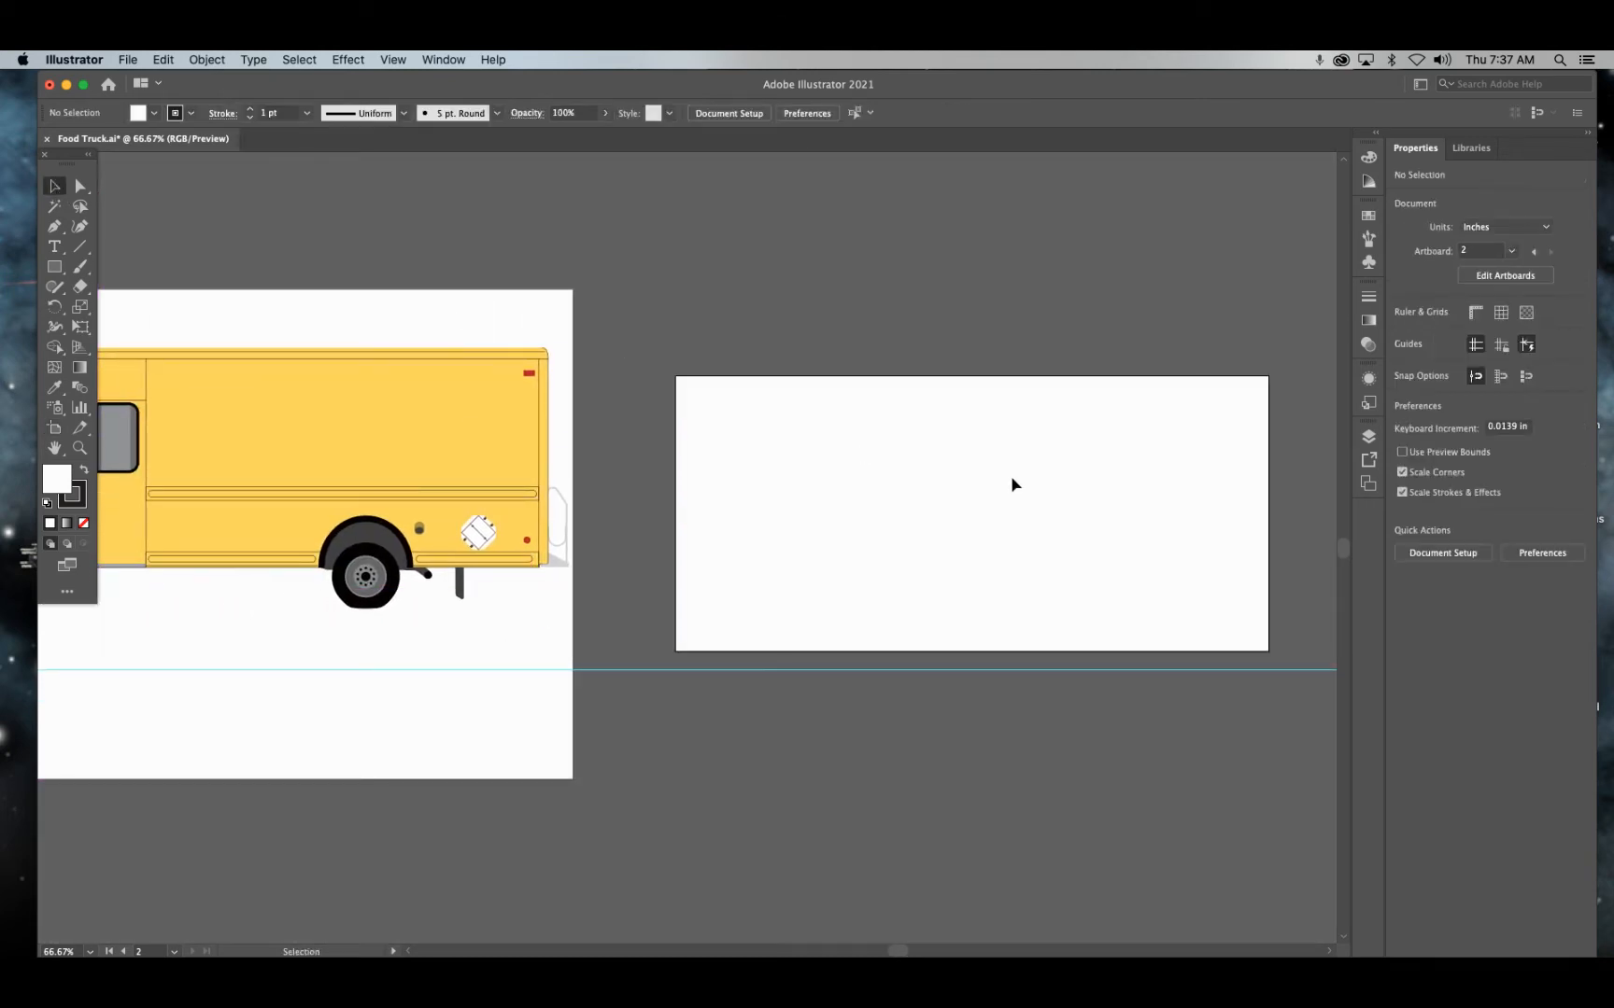
Add the text "Spicy Mother Clucker" near the upper left of the new artboard.
click(54, 249)
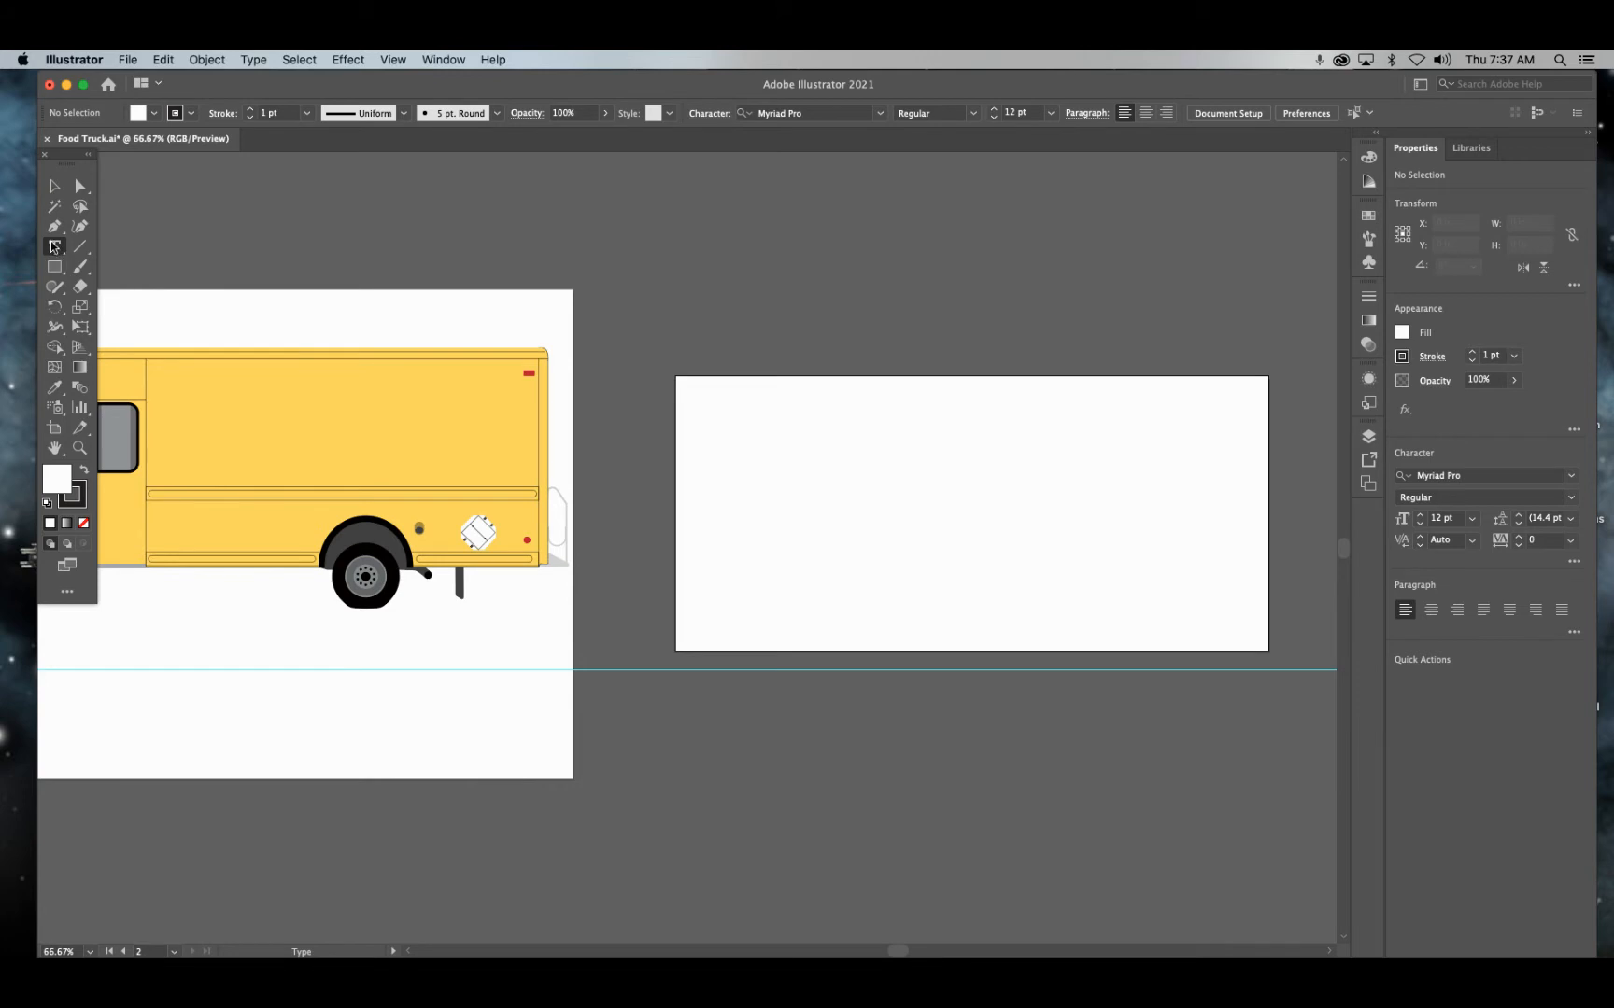
click(720, 453)
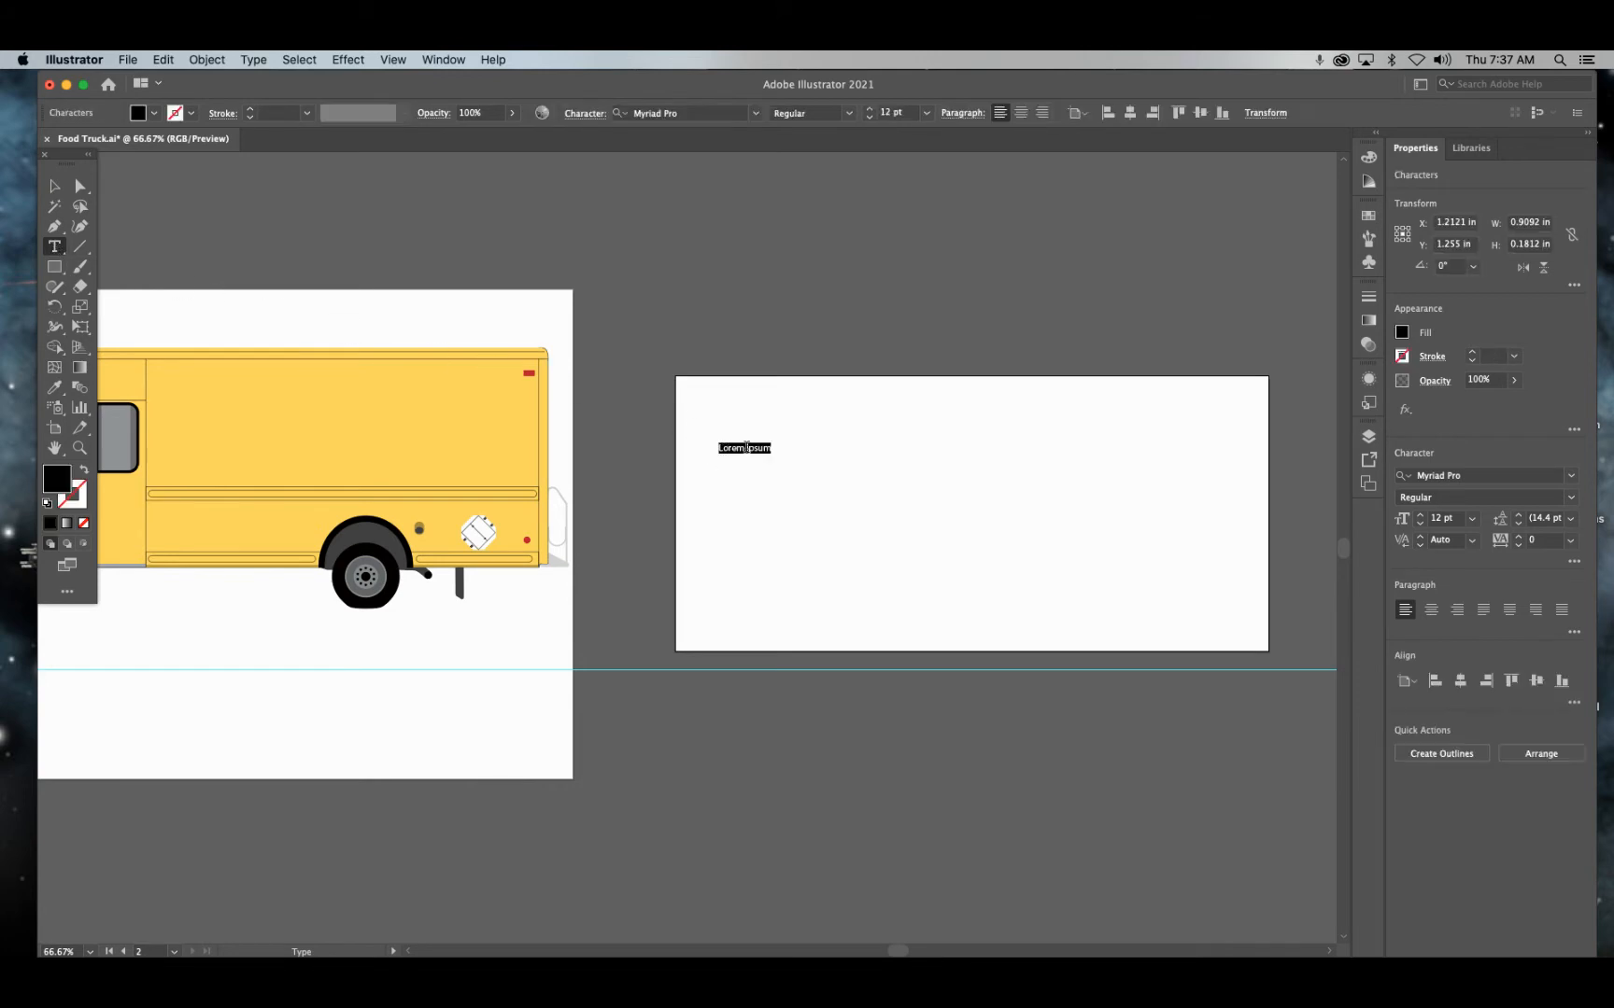
text(Spicy N)
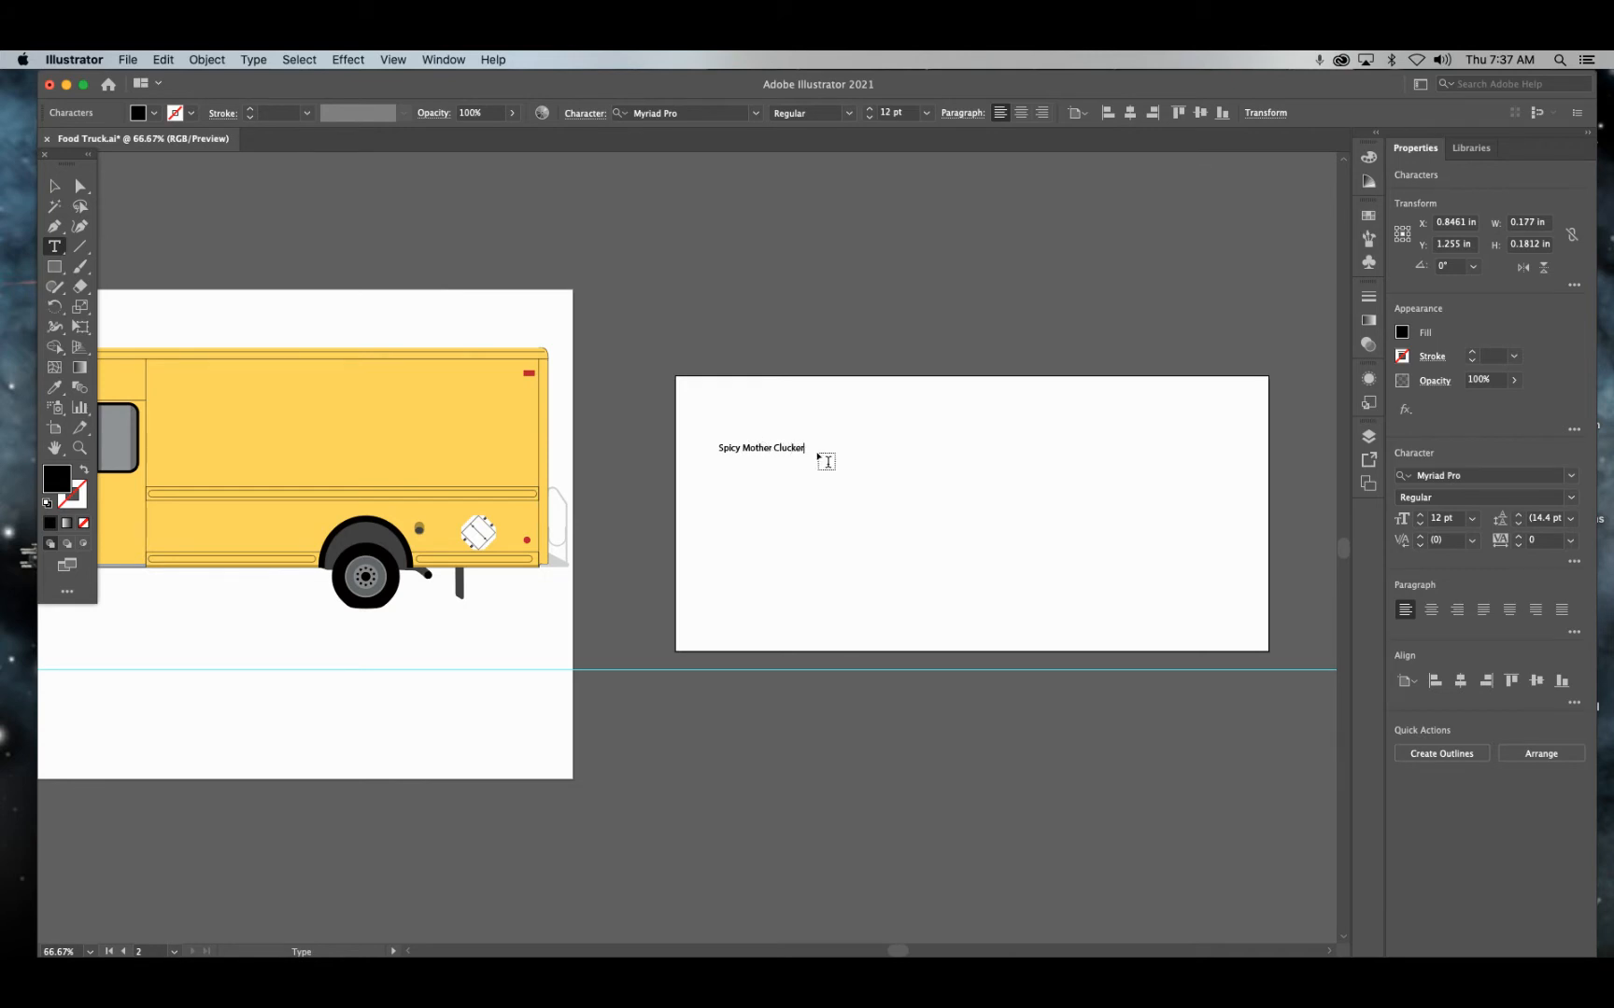
Set the font size of the whole "Spicy Mother Clucker" text to 60 pt.
drag(800, 446, 702, 449)
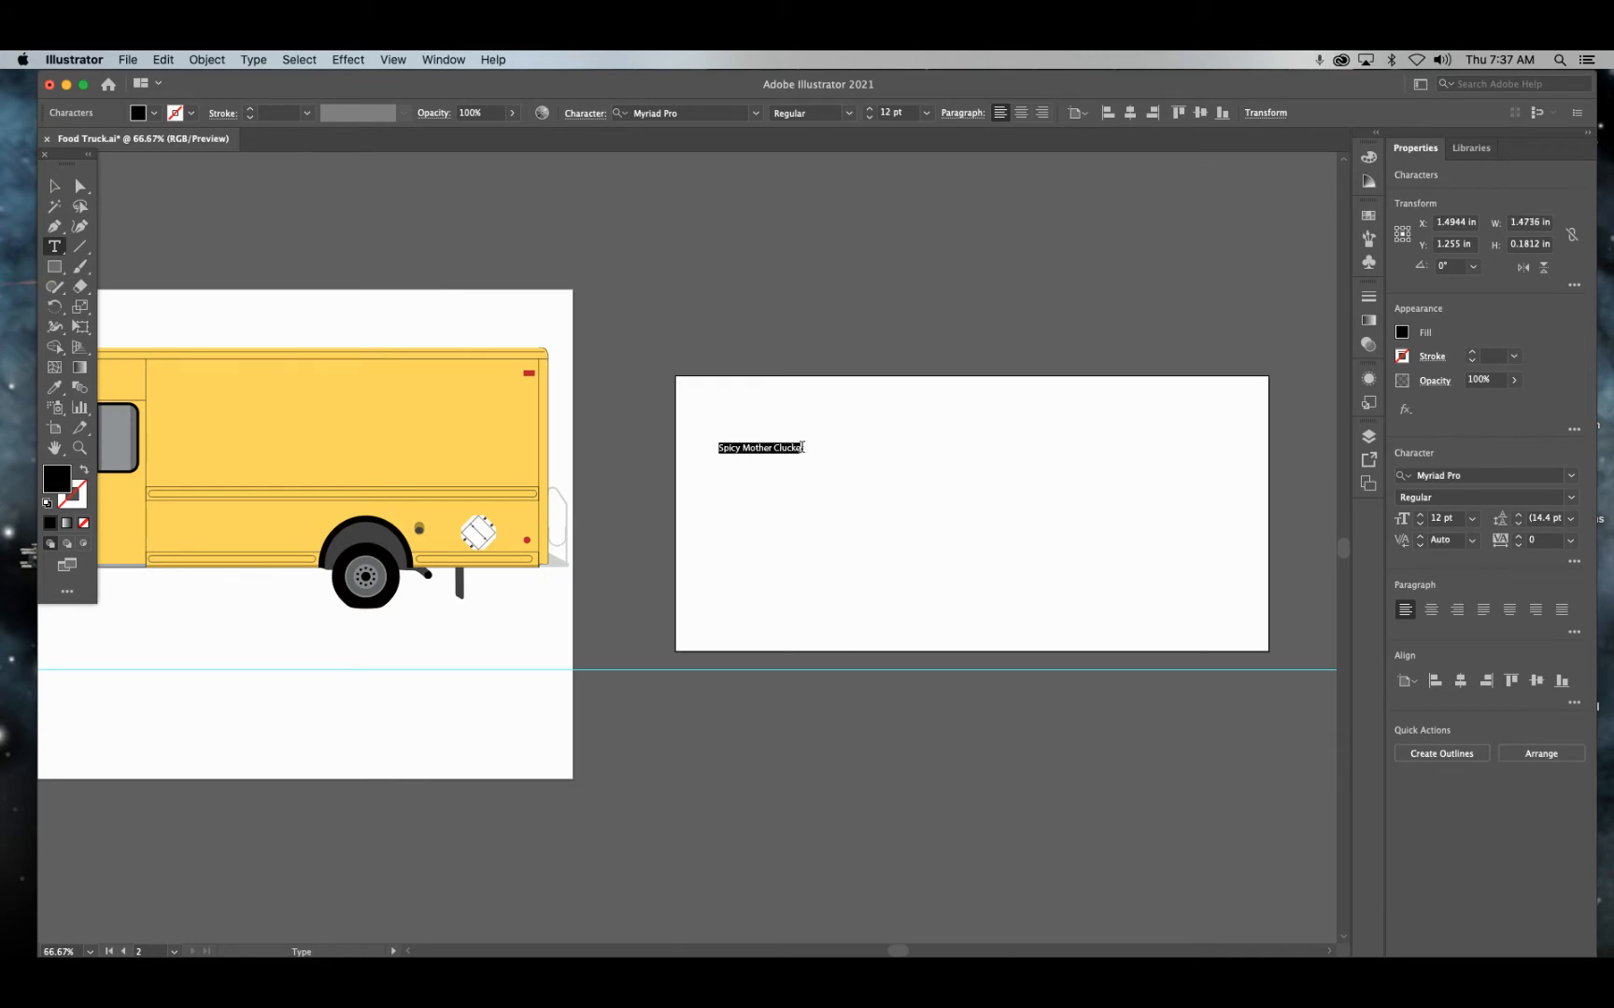
drag(802, 446, 710, 448)
click(925, 114)
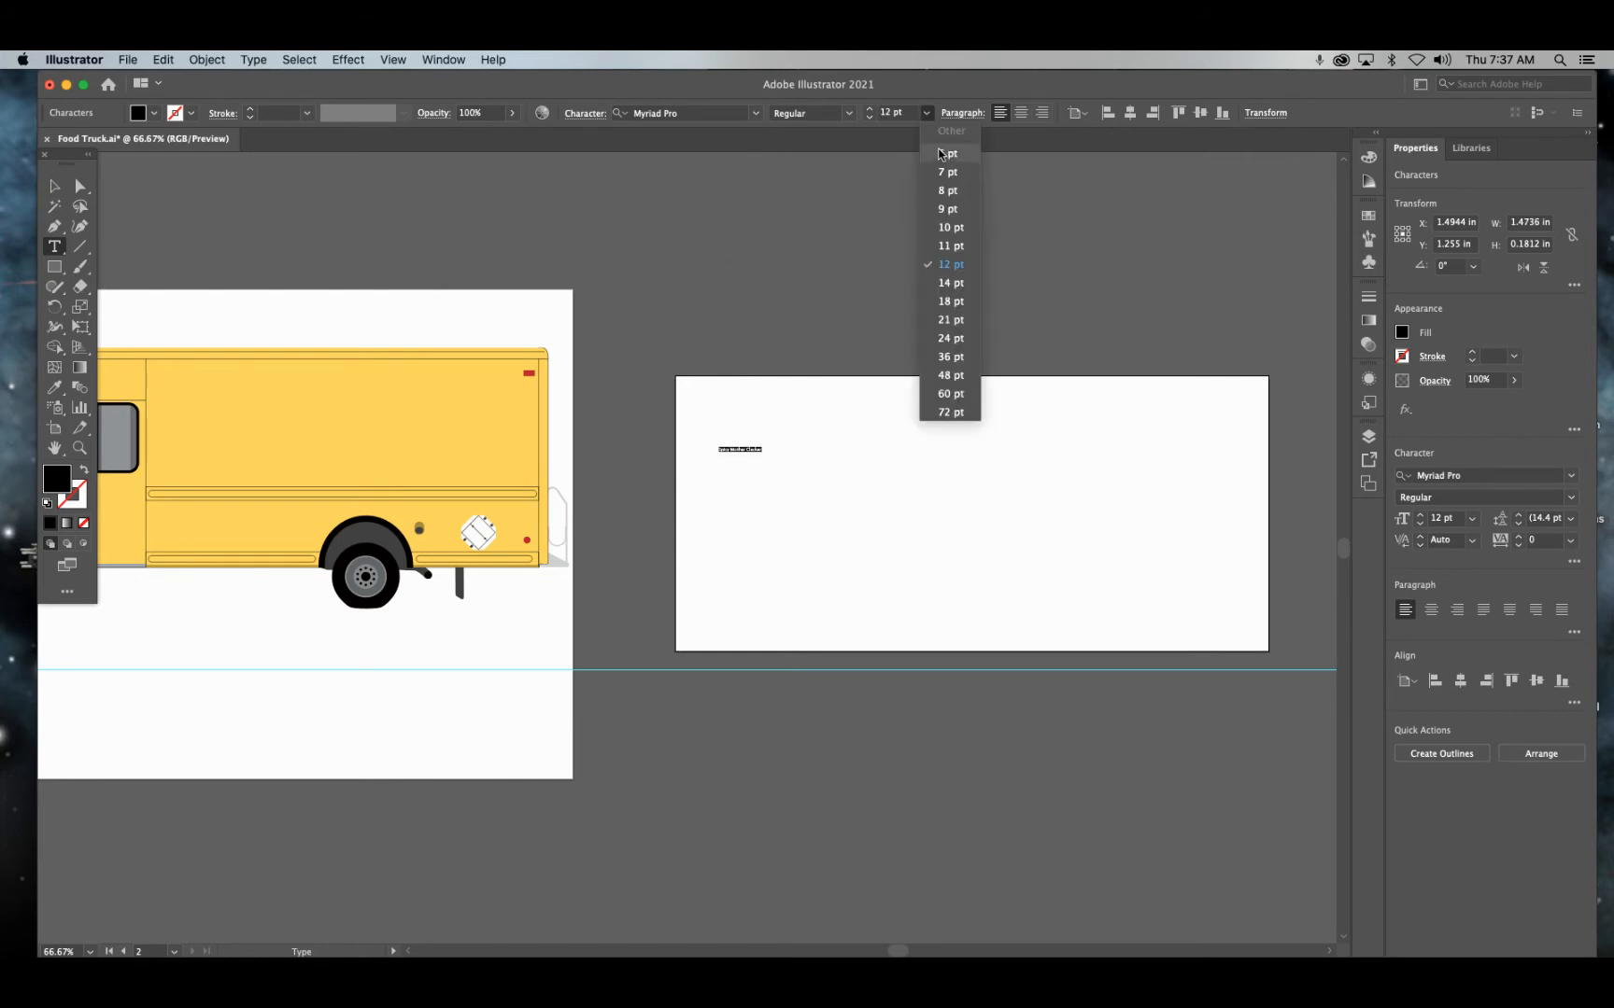
click(951, 393)
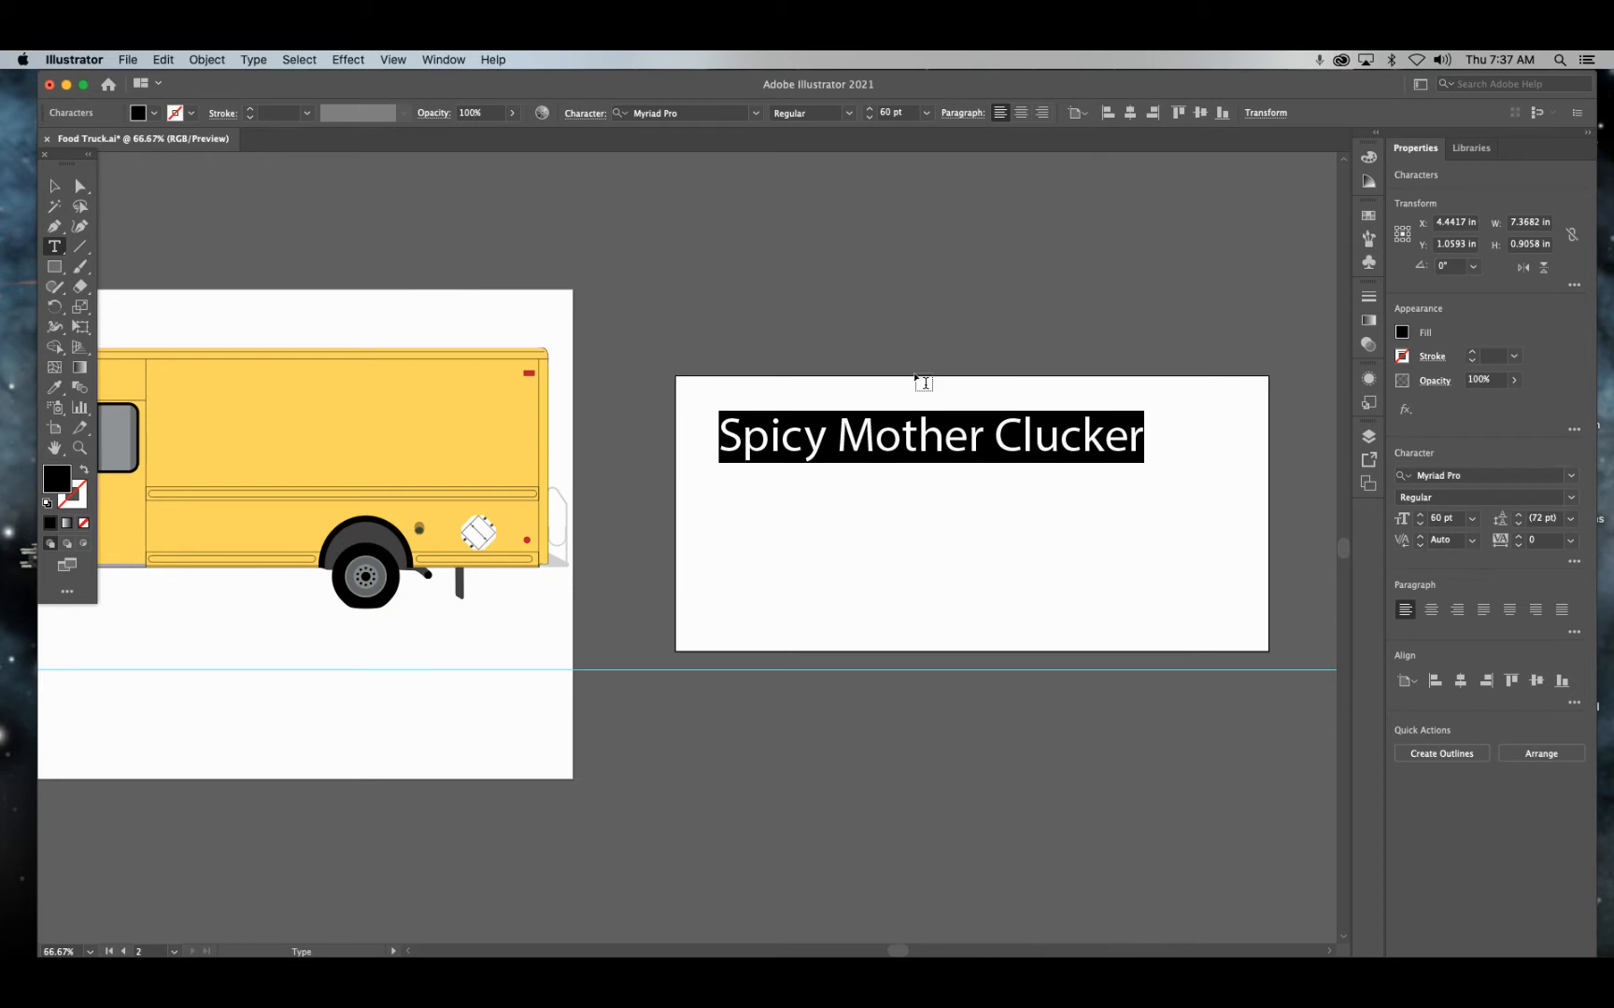
click(756, 113)
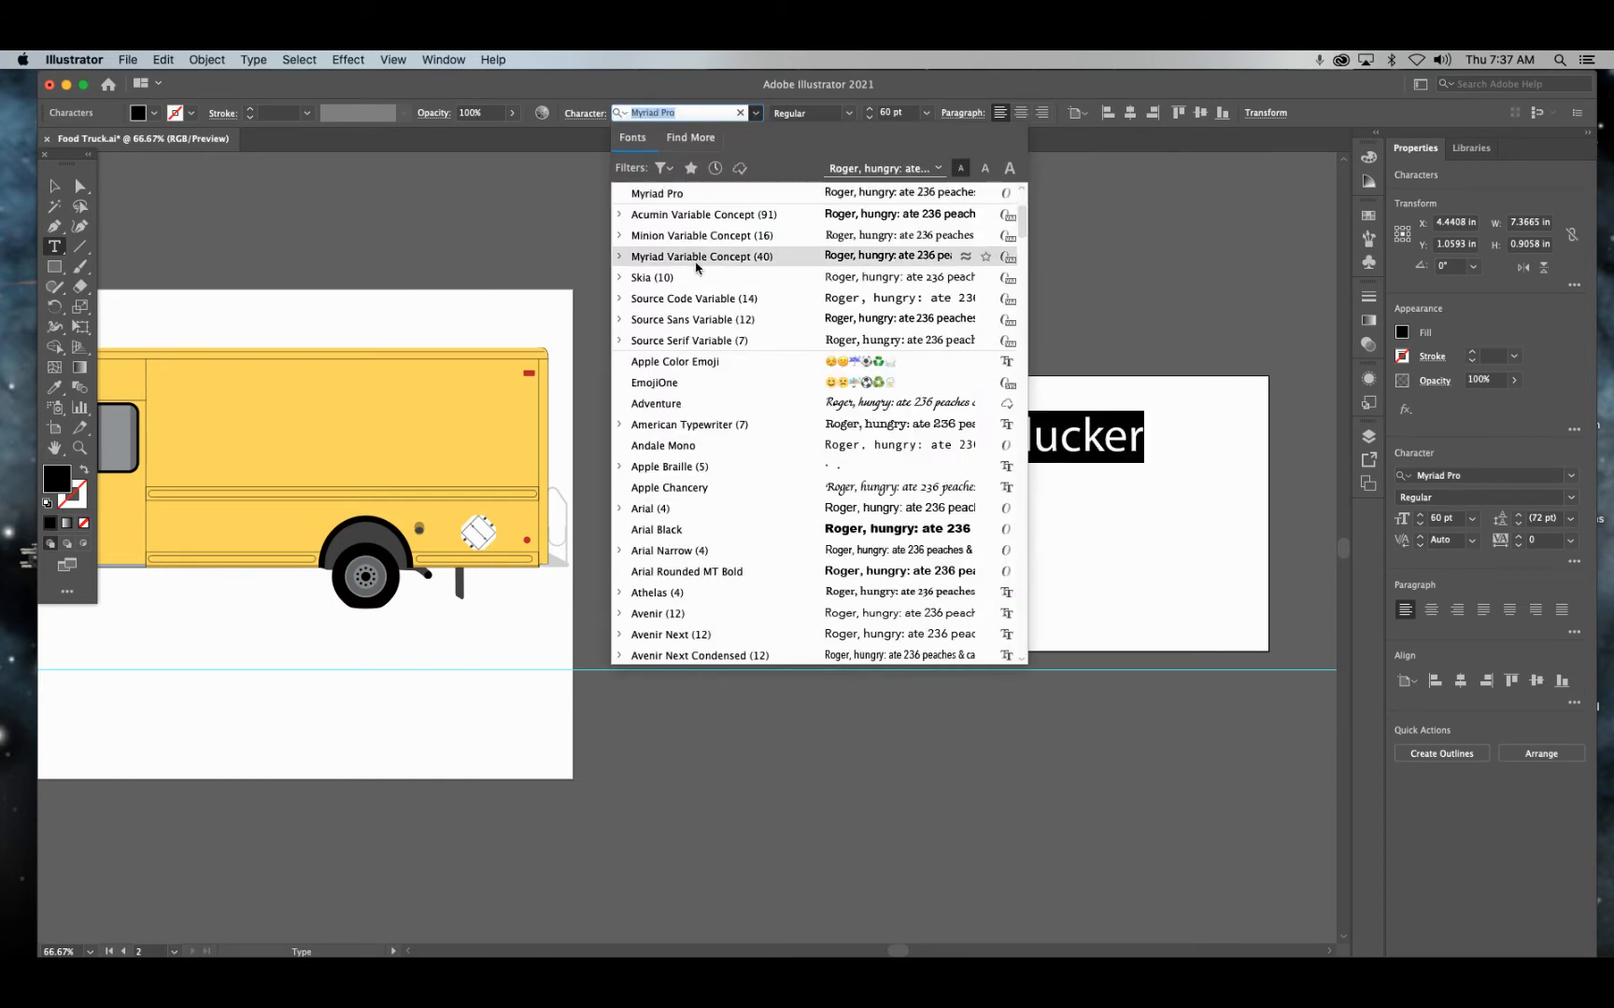
scroll(738, 280, down, 5)
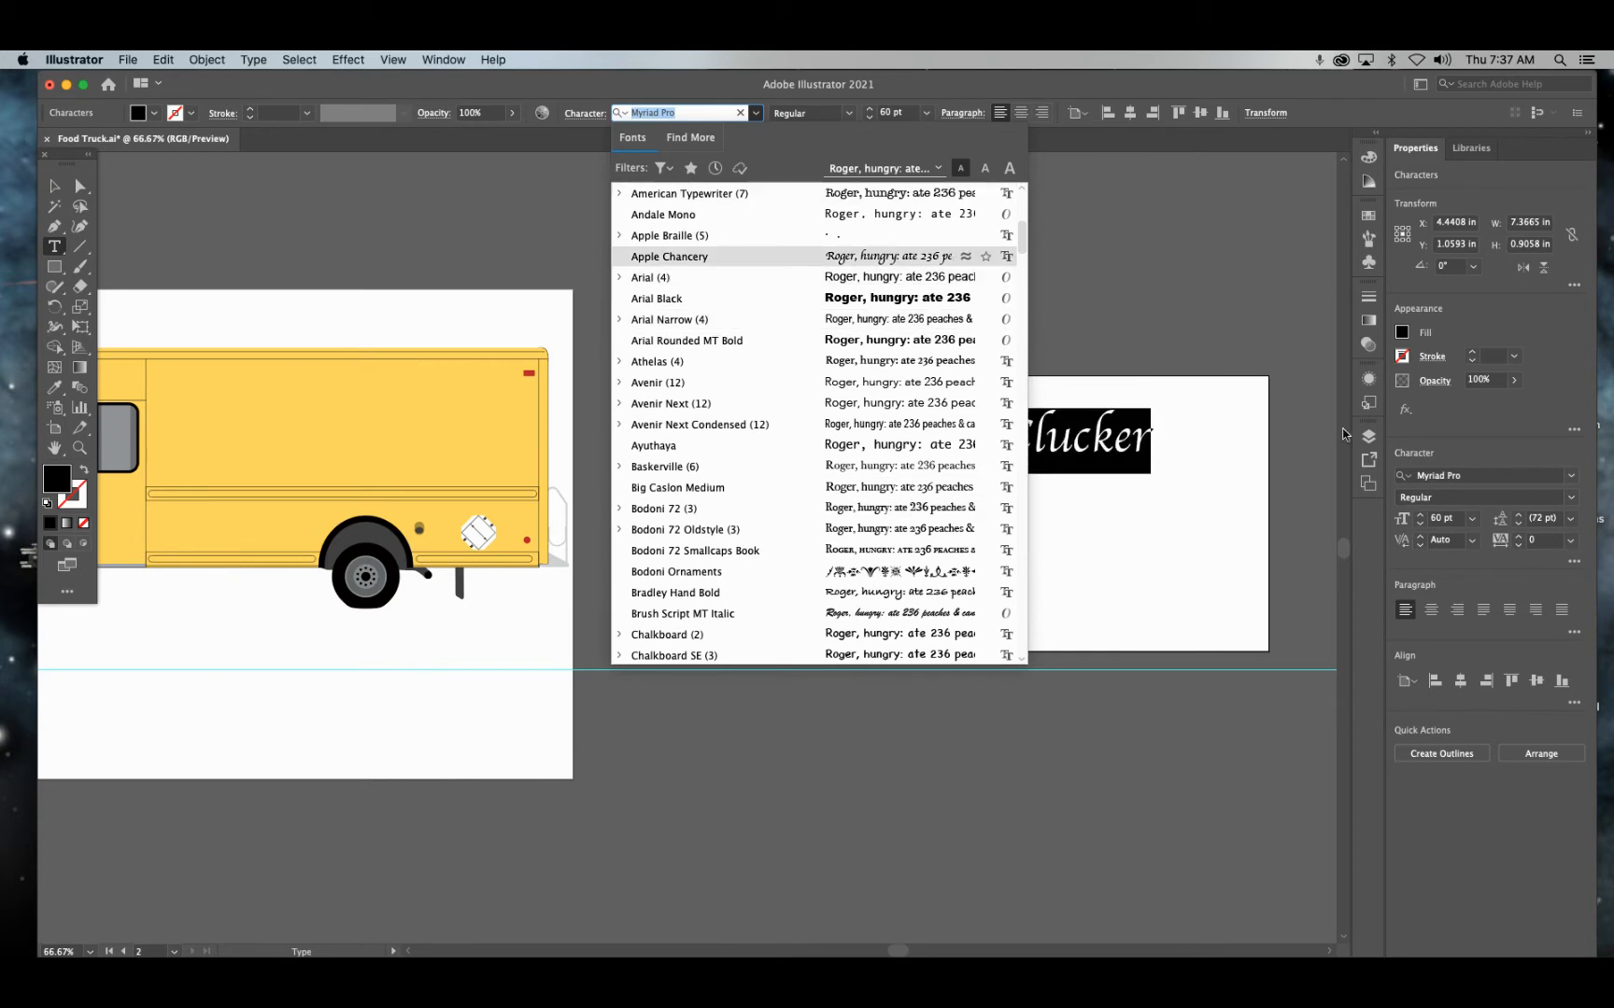
click(1248, 263)
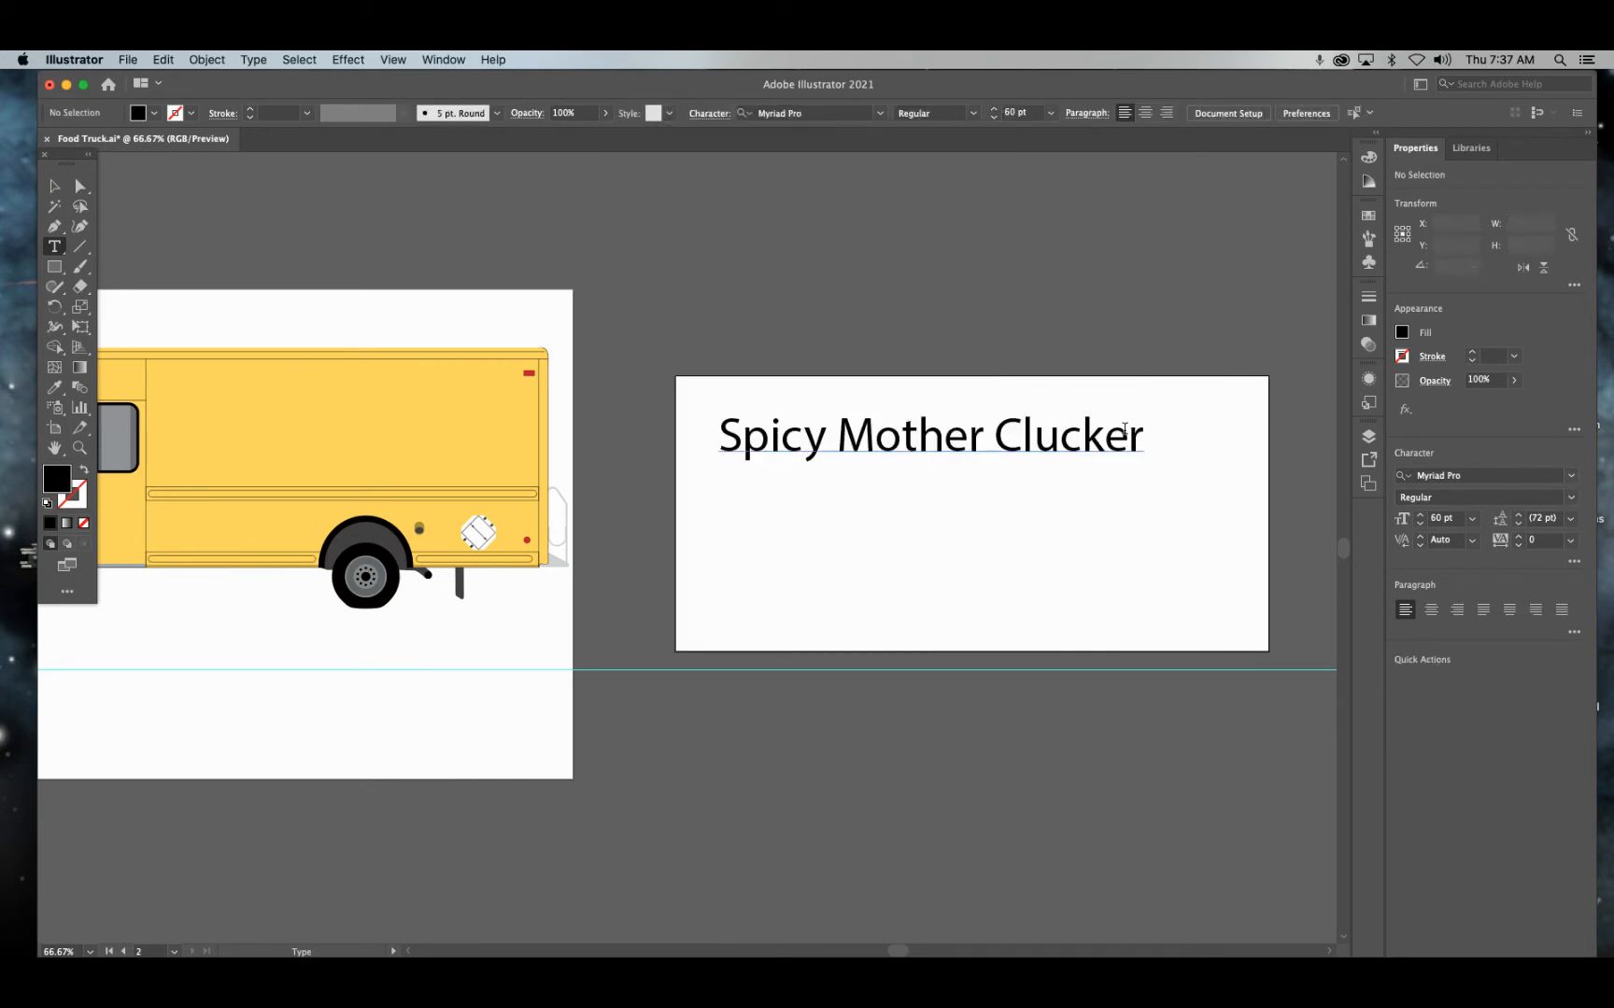
Change the font of the whole "Spicy Mother Clucker" text to Adventure and check its available styles.
drag(1137, 429, 668, 421)
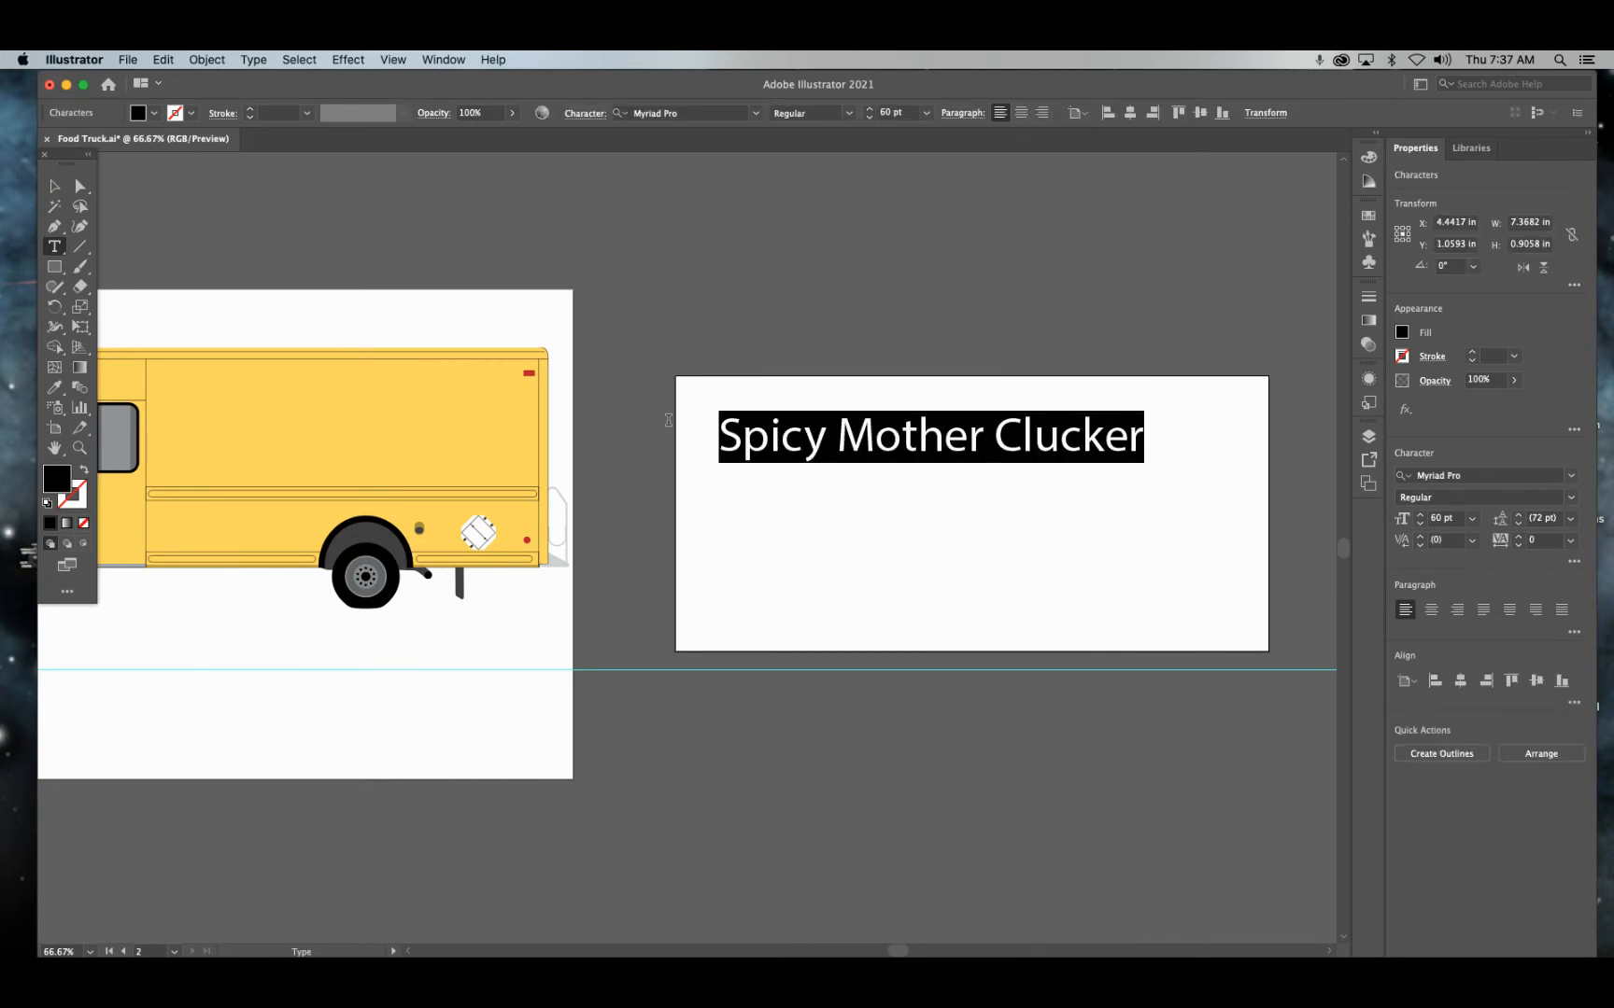
click(1571, 475)
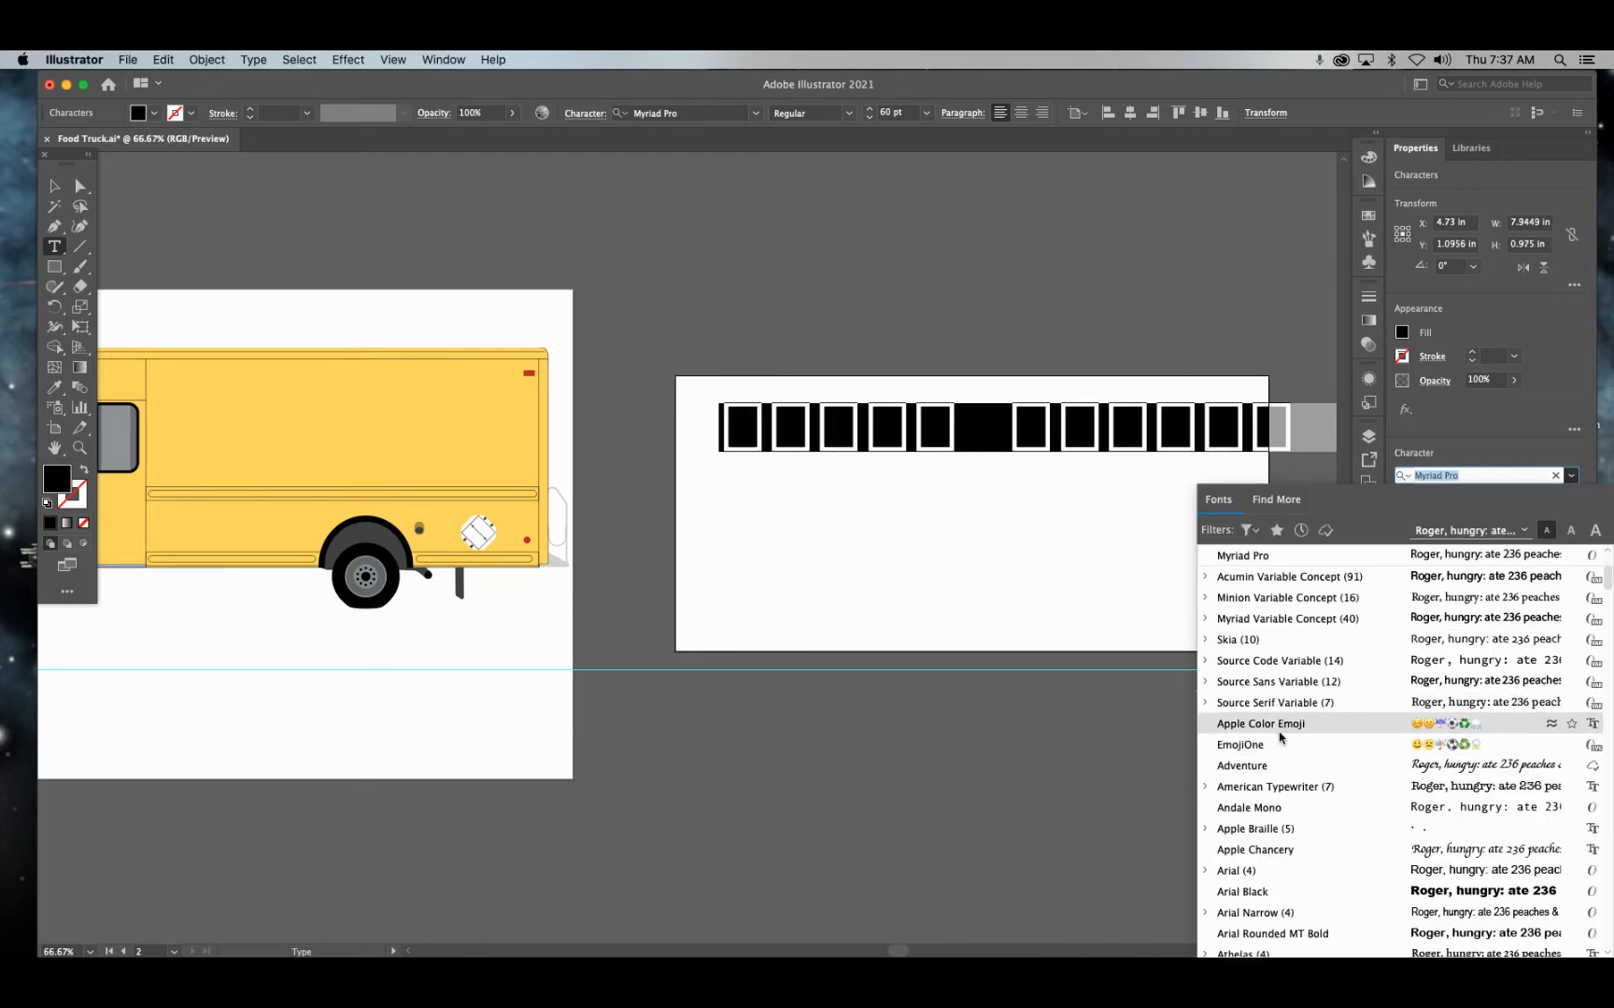
click(1283, 766)
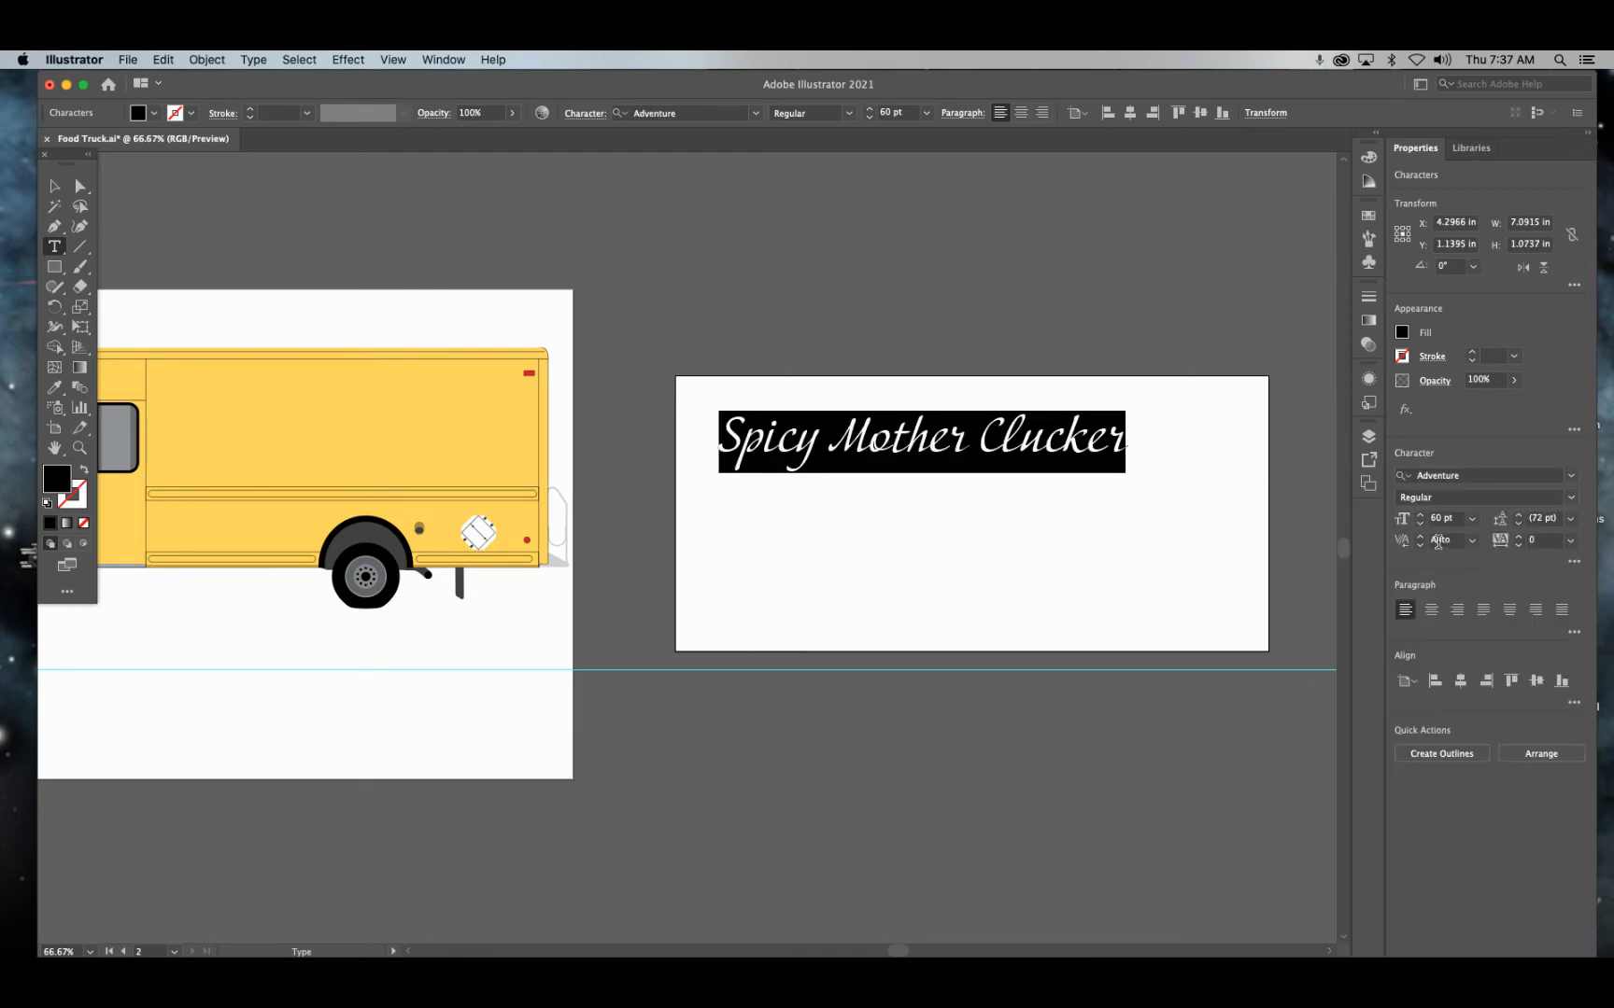
click(1459, 498)
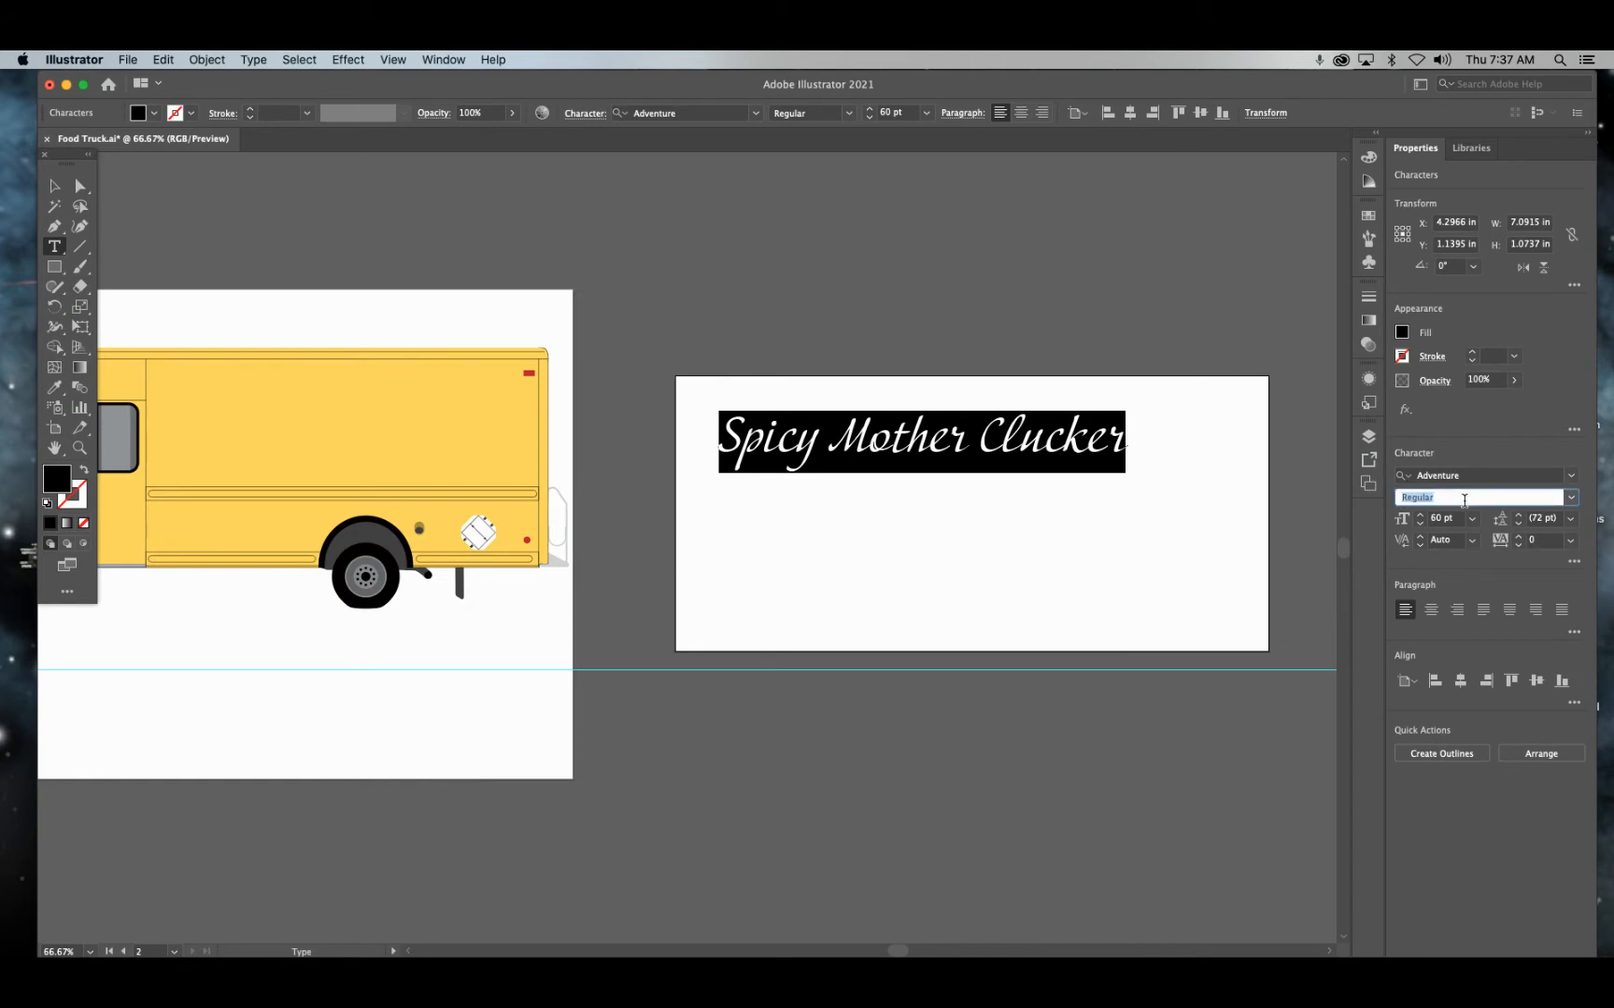
click(1574, 500)
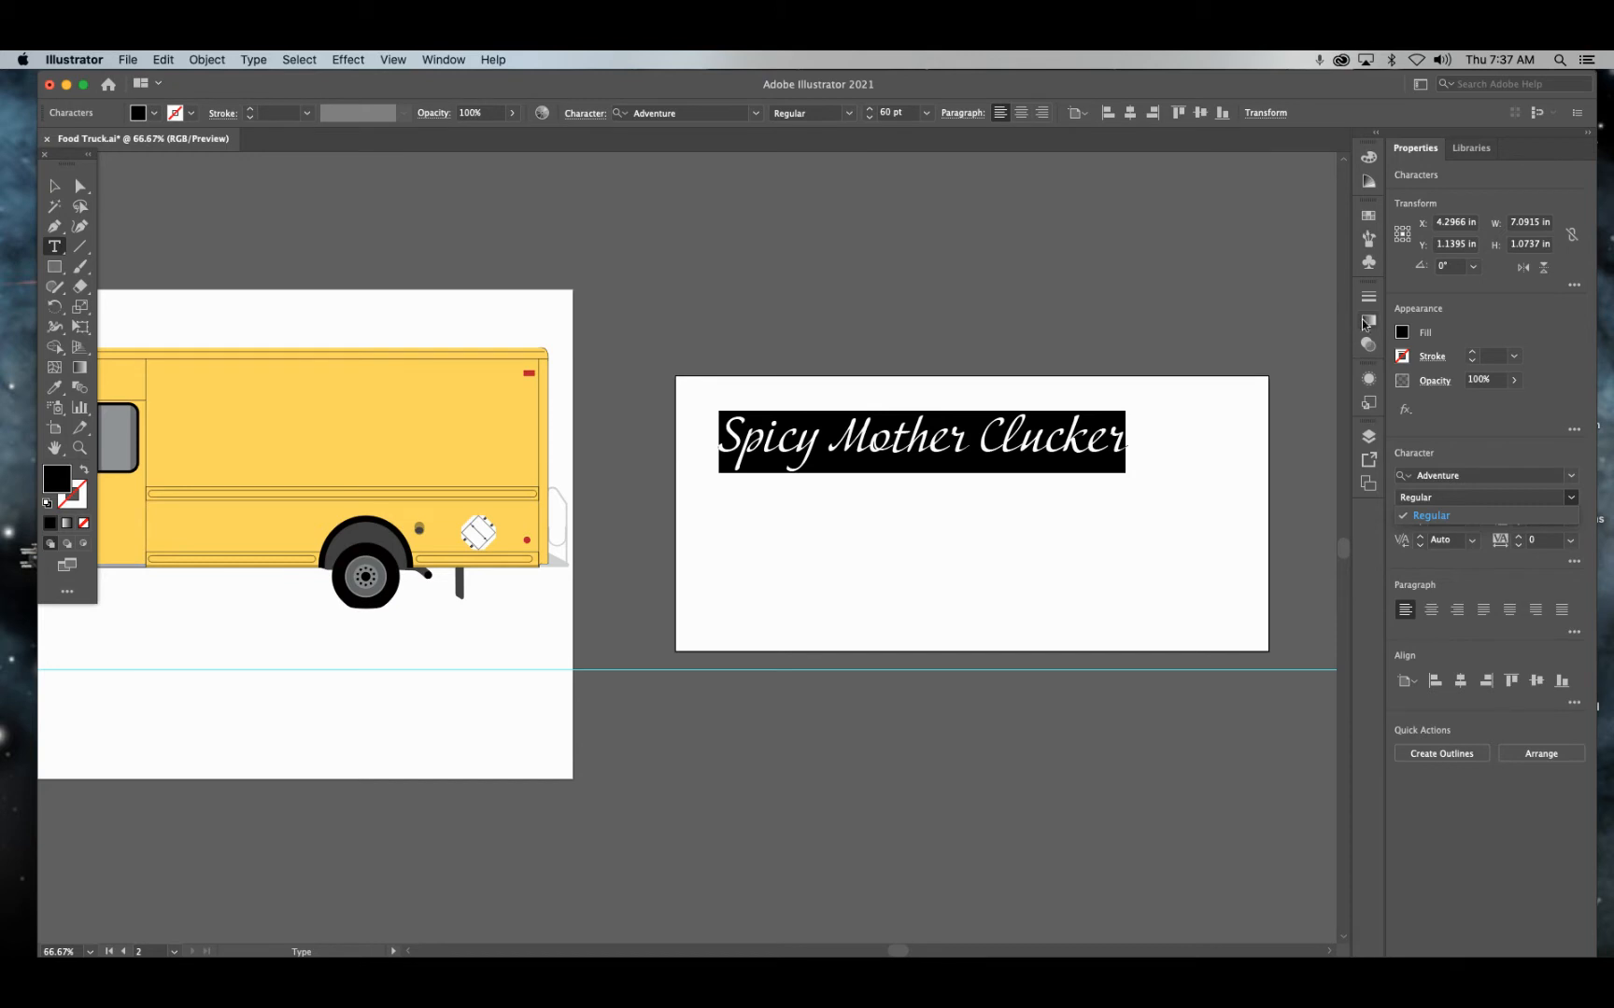
Set the fill of the selected "Spicy Mother Clucker" text to the dark red swatch.
click(1402, 335)
click(1402, 333)
click(1402, 332)
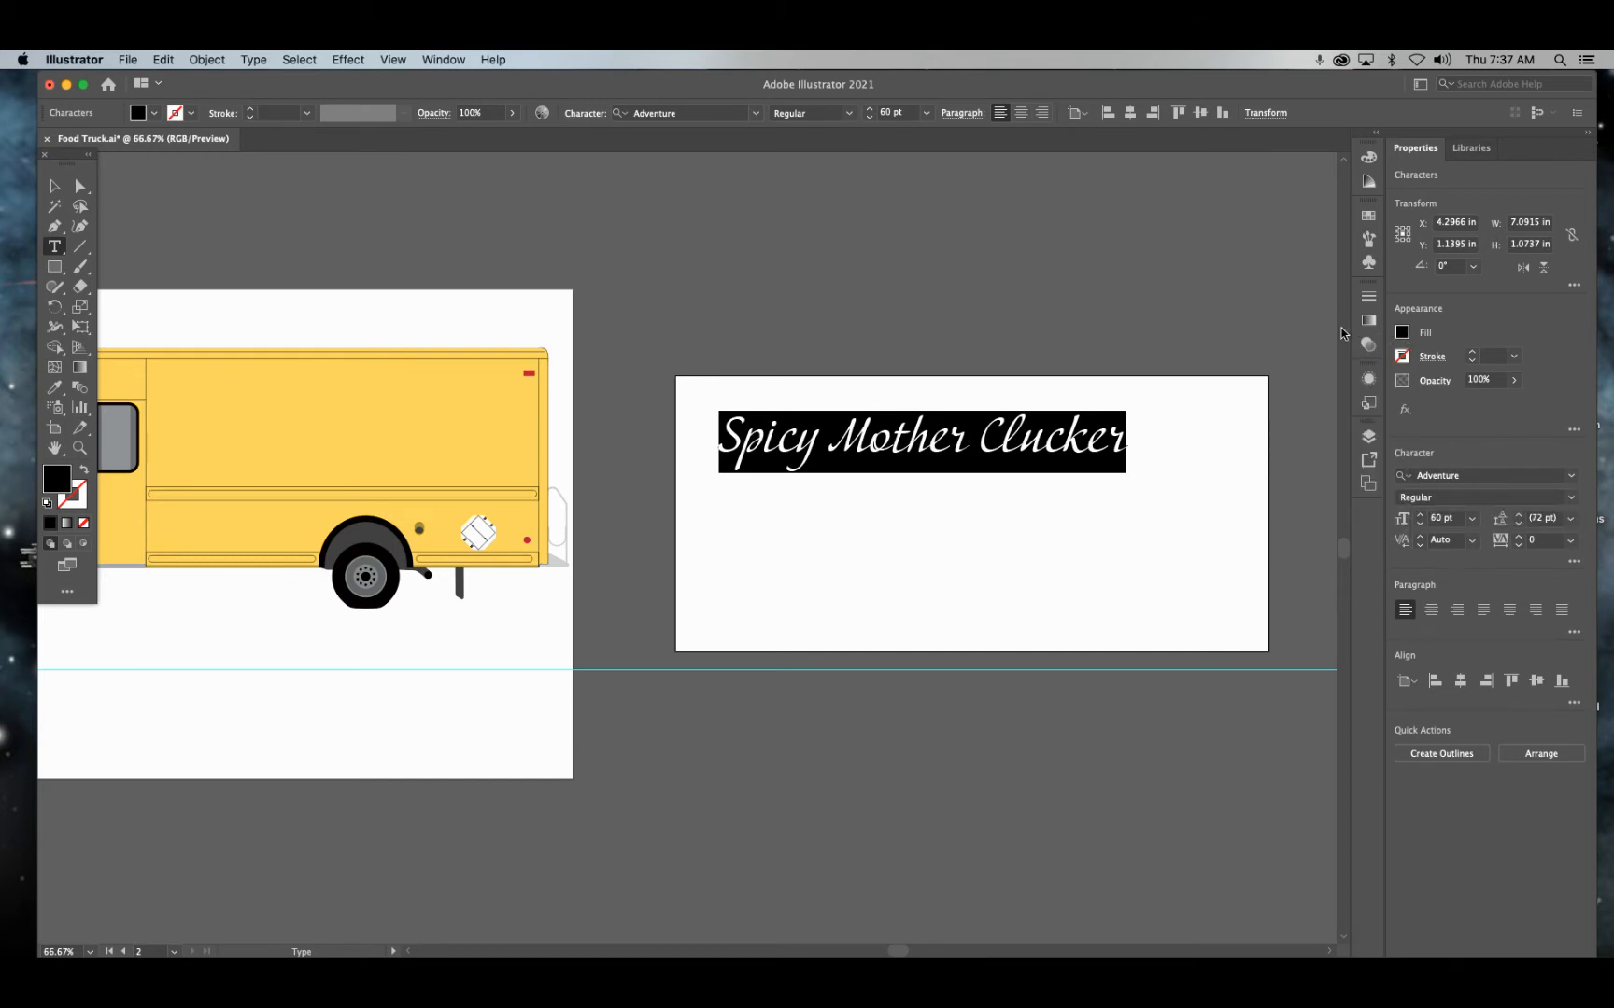
click(1403, 333)
click(1338, 393)
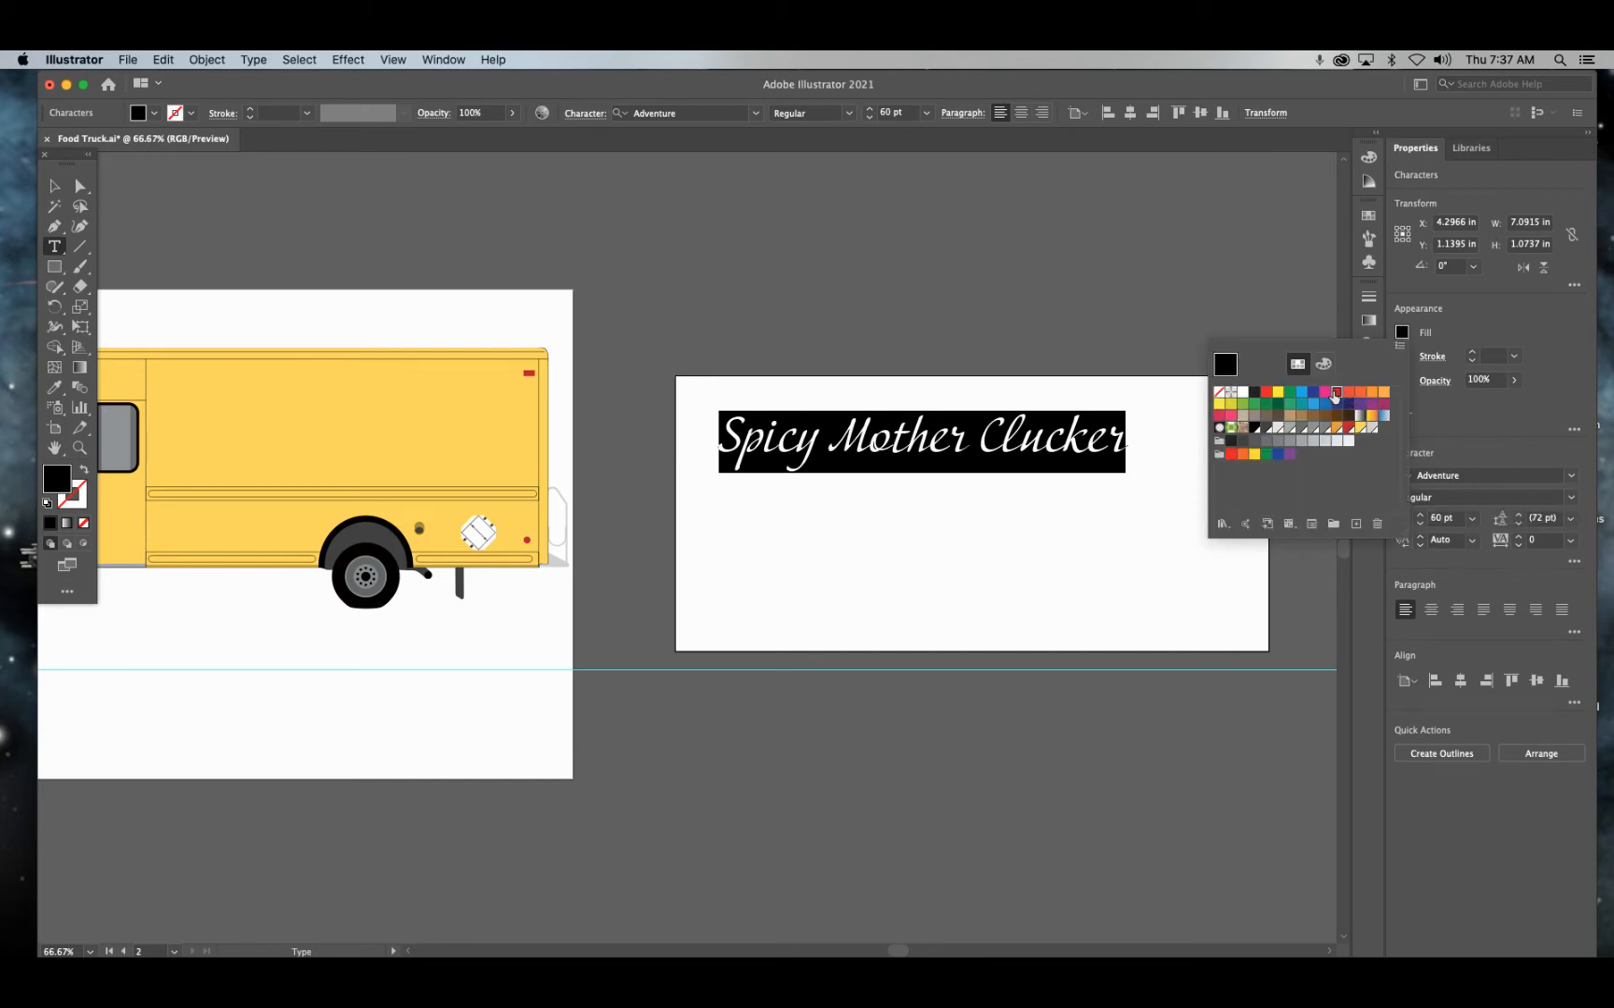
Move the "Spicy Mother Clucker" text down and to the right, centred at about X 5.22 in, Y 1.76 in on its artboard.
click(56, 188)
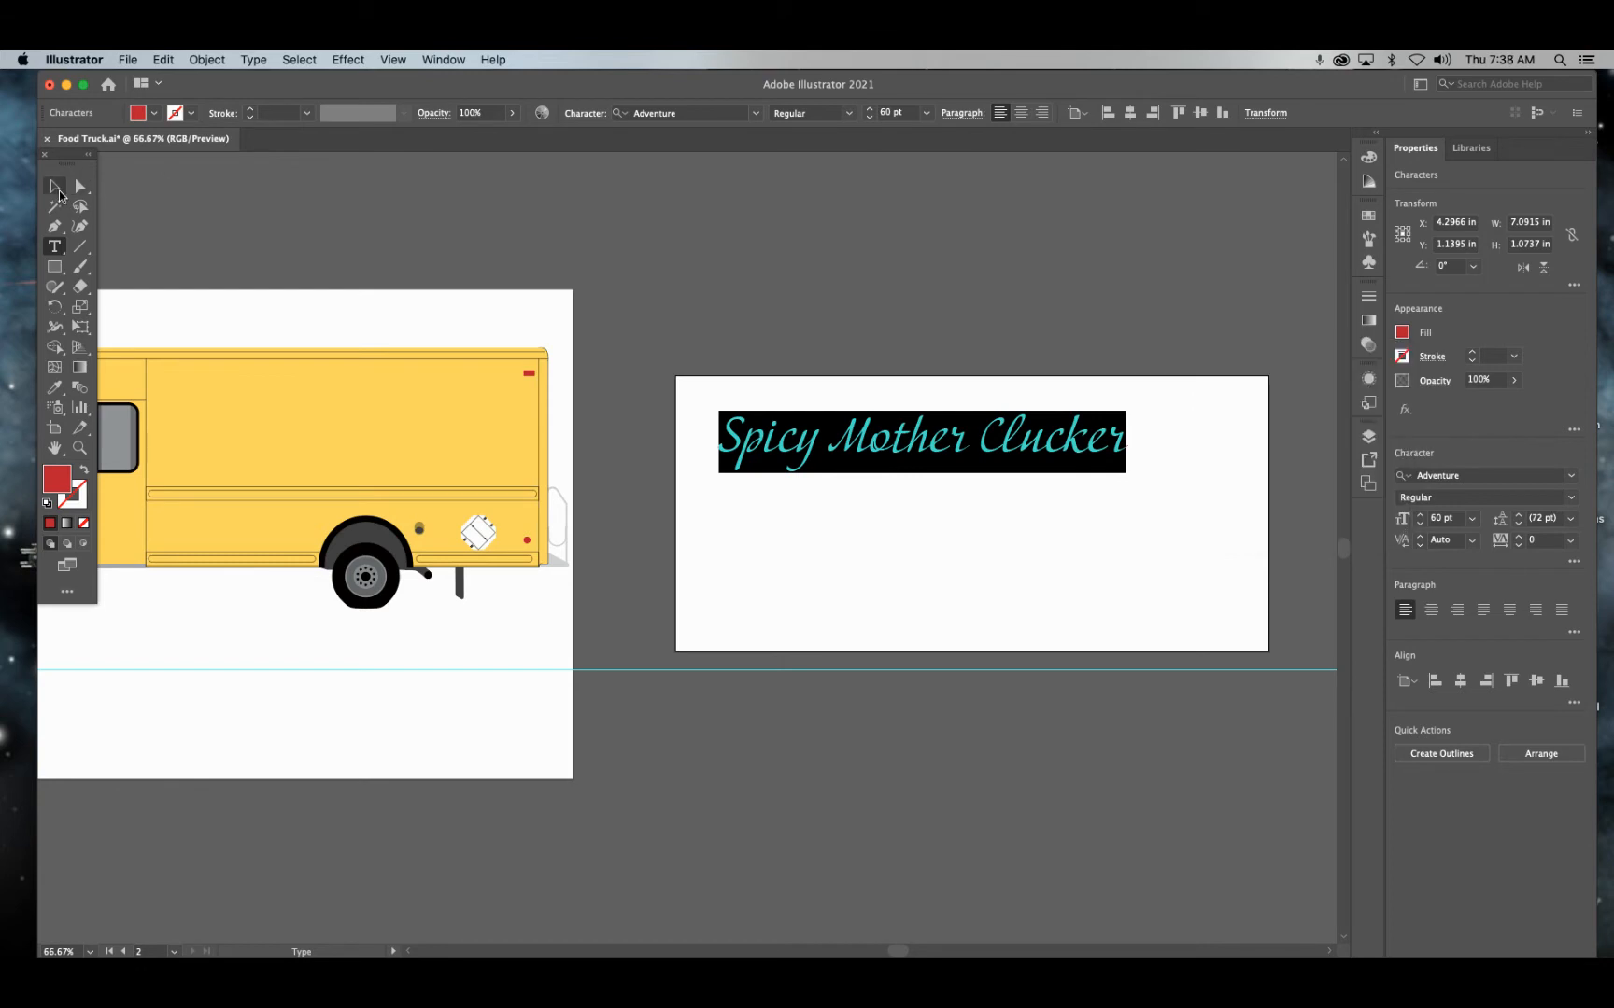
click(714, 296)
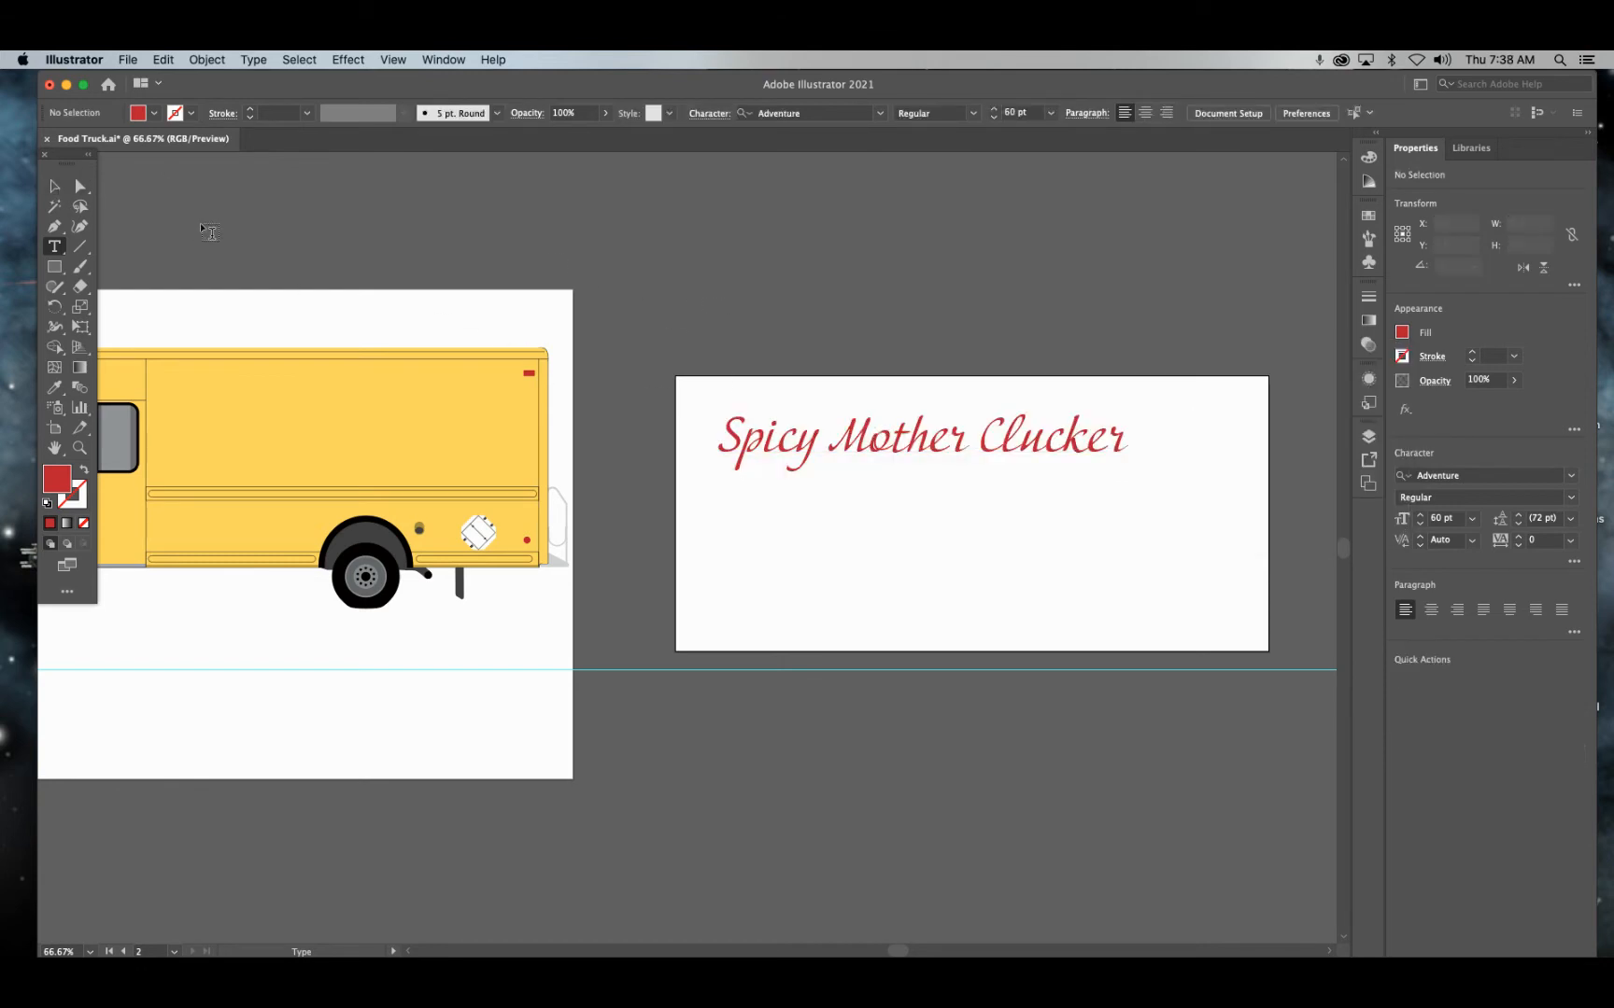
click(54, 186)
drag(883, 448, 940, 484)
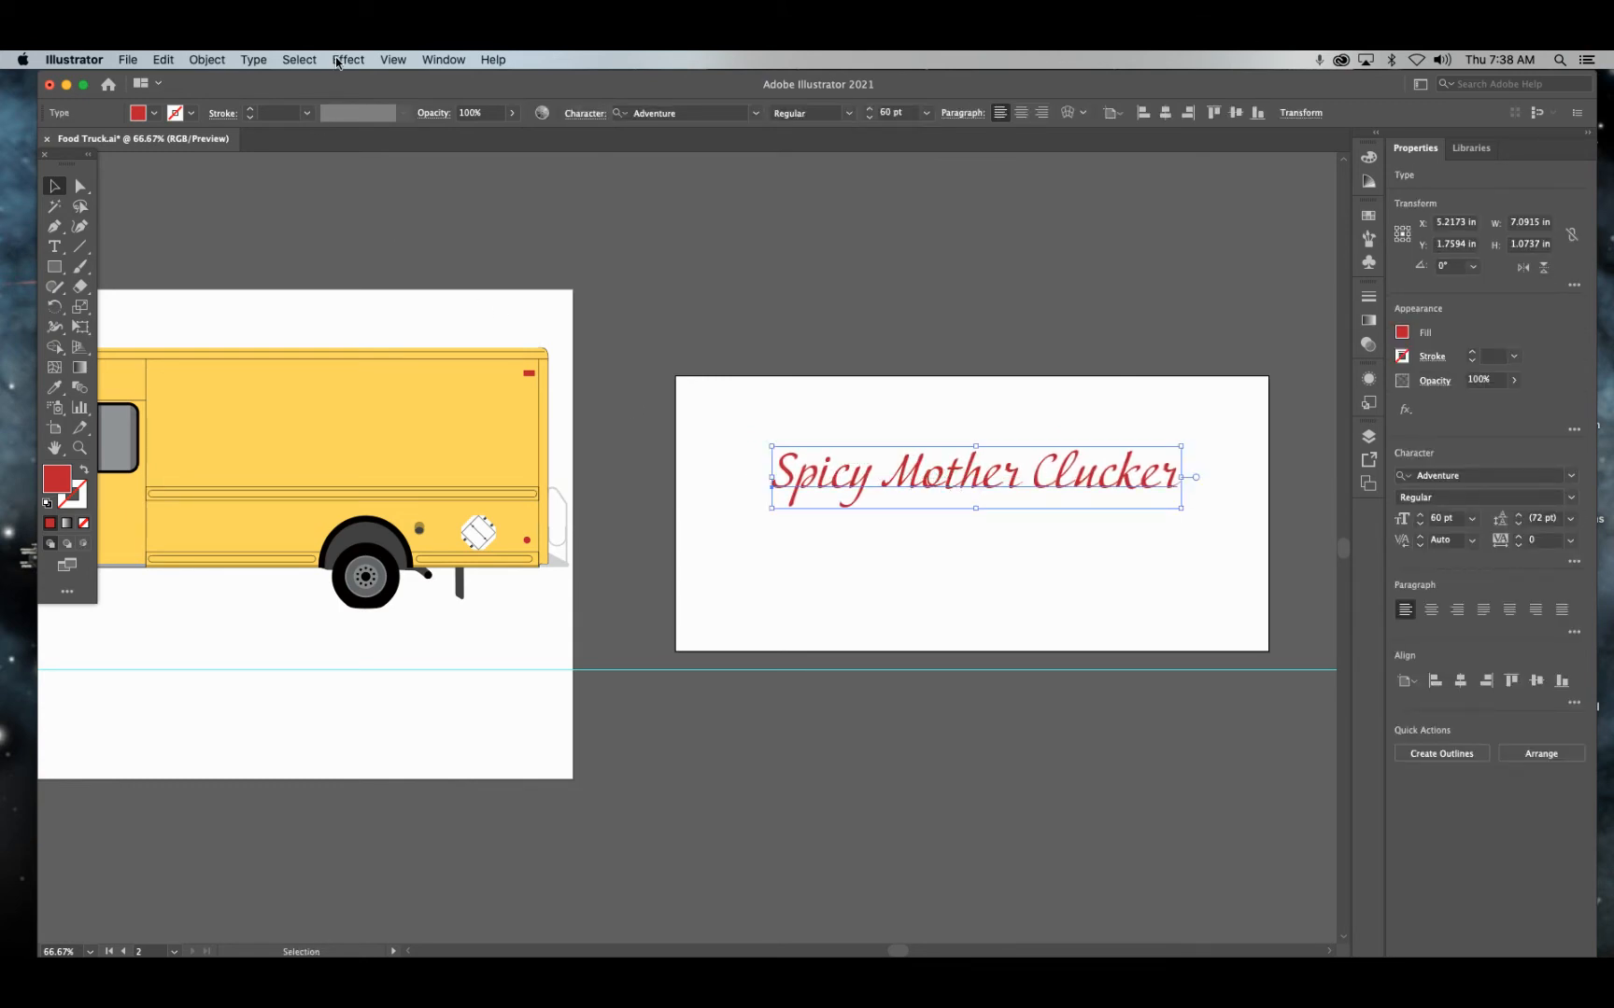
Apply a drop shadow with 93% opacity to the "Spicy Mother Clucker" text and move it up-left to about X 4.61 in, Y 0.92 in.
click(337, 62)
mouse_move(362, 283)
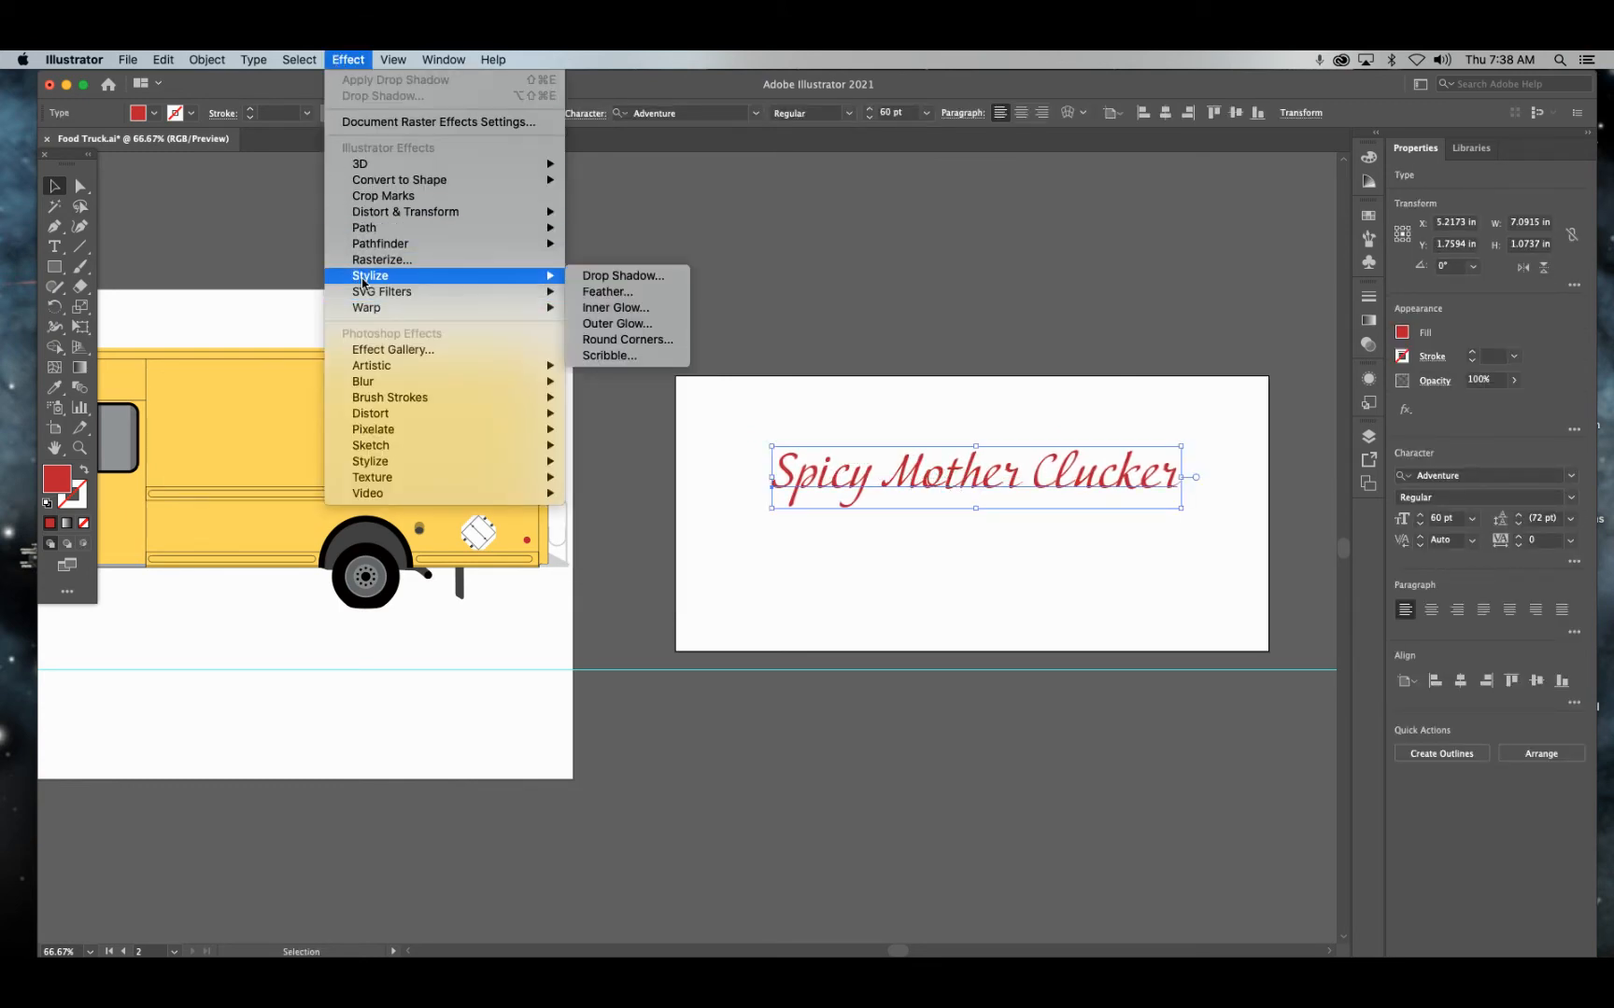
click(641, 275)
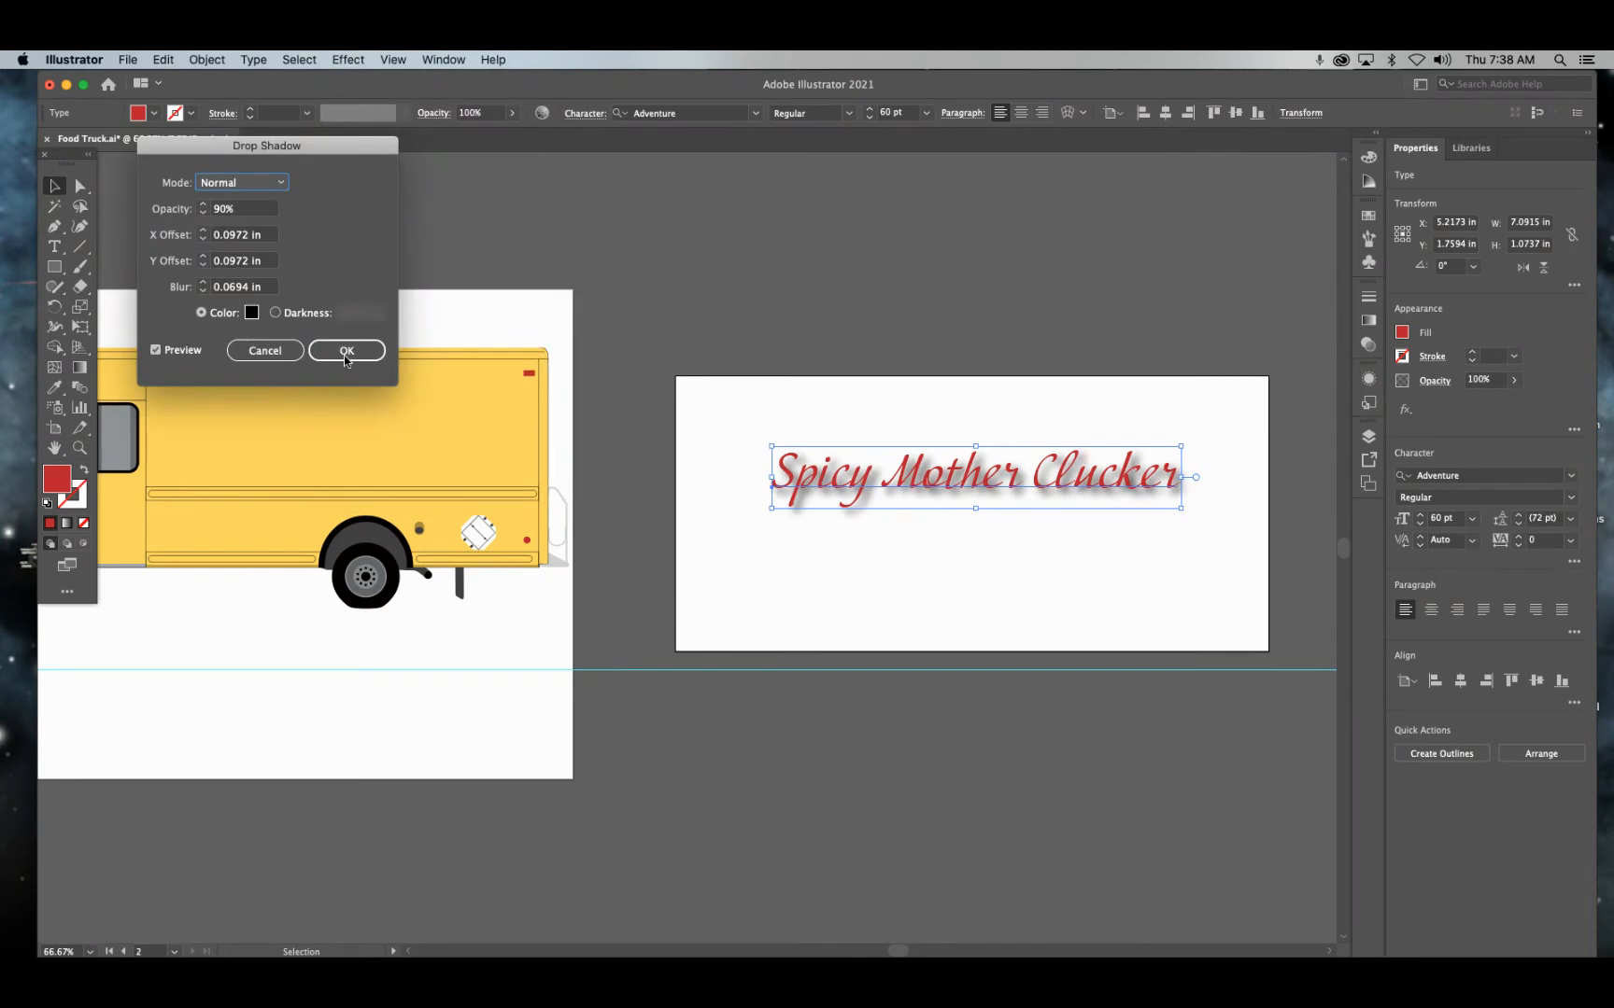
click(203, 205)
click(203, 205)
click(203, 205)
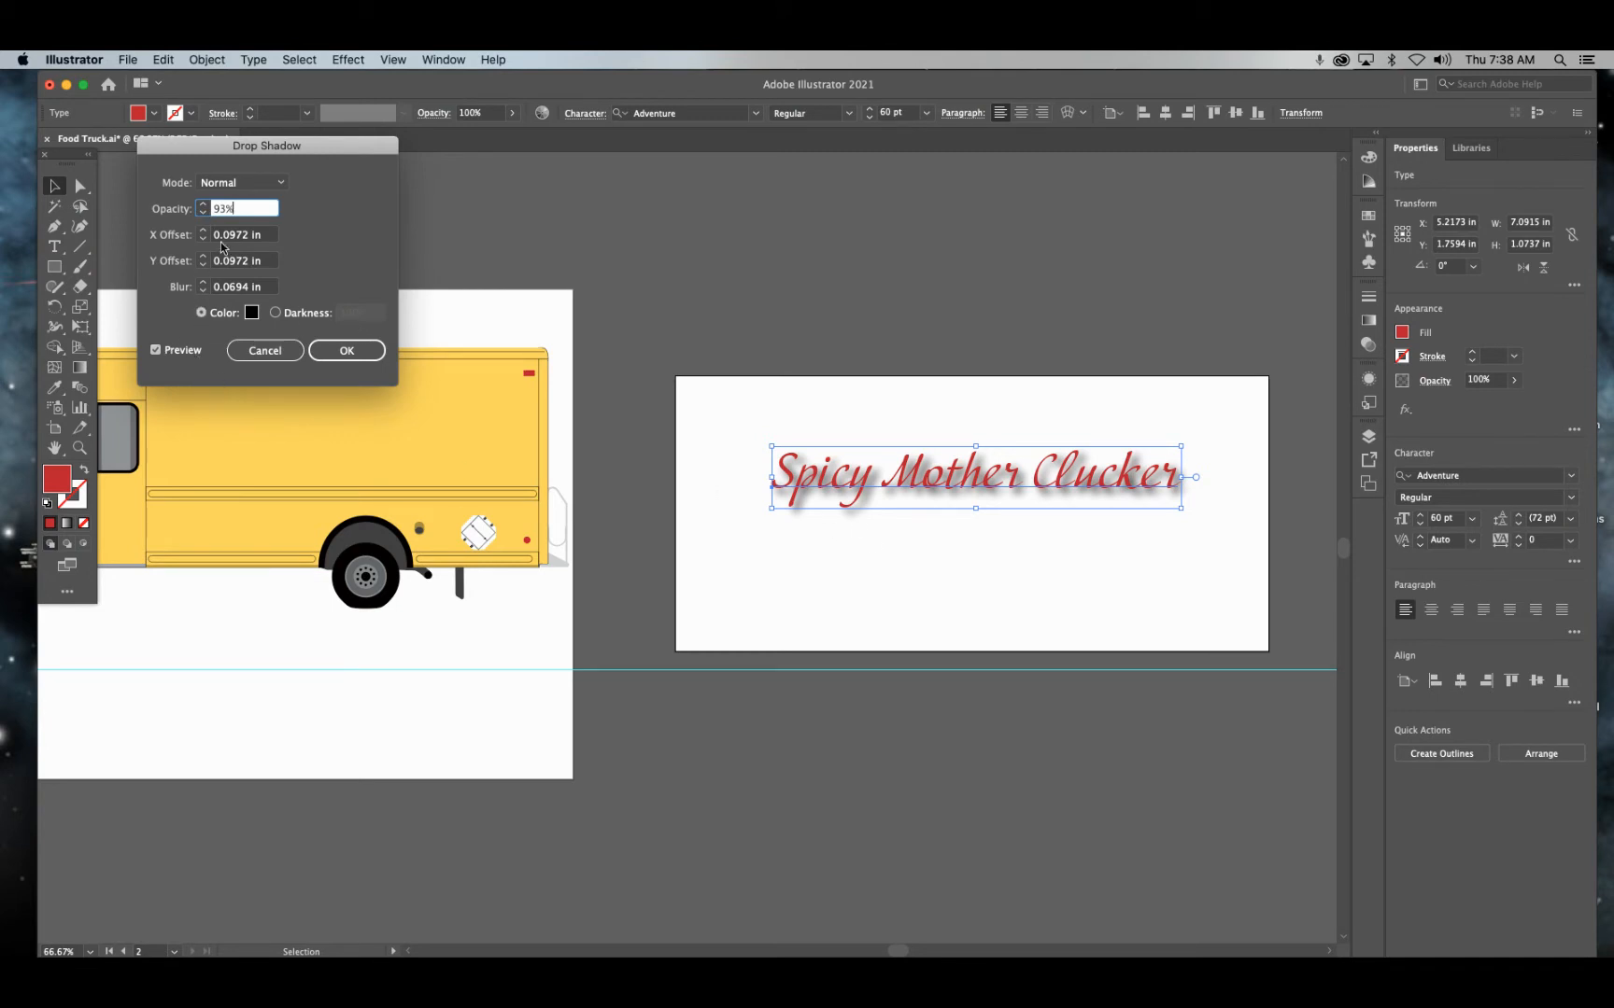
click(342, 352)
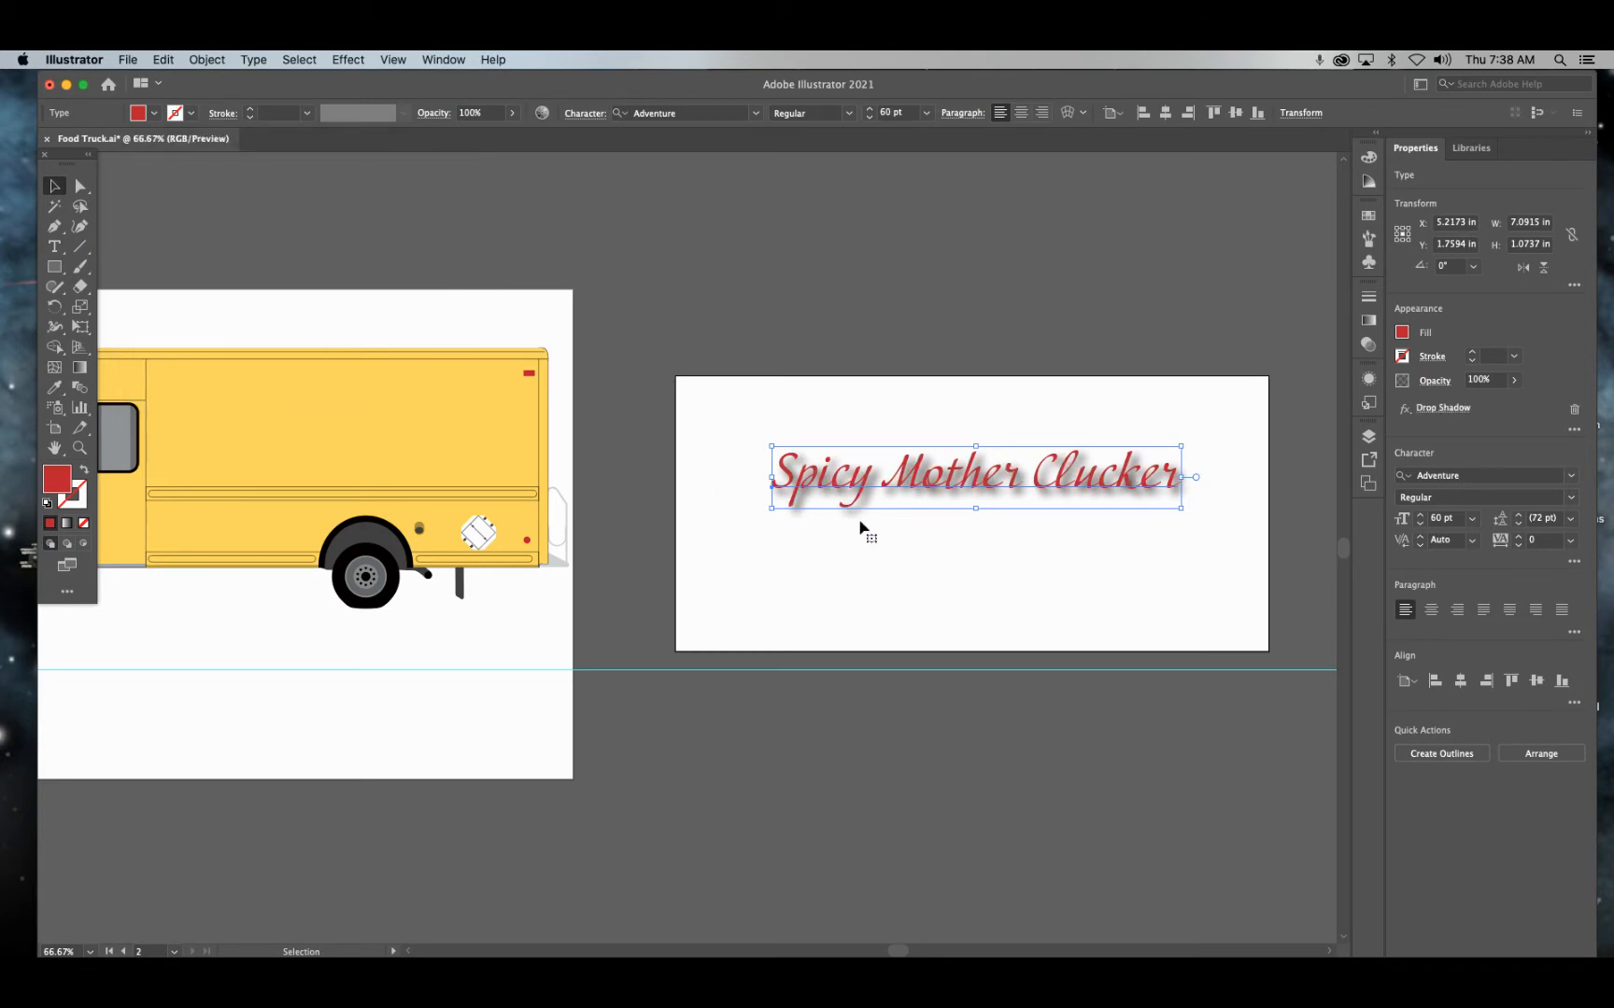
drag(839, 442, 805, 395)
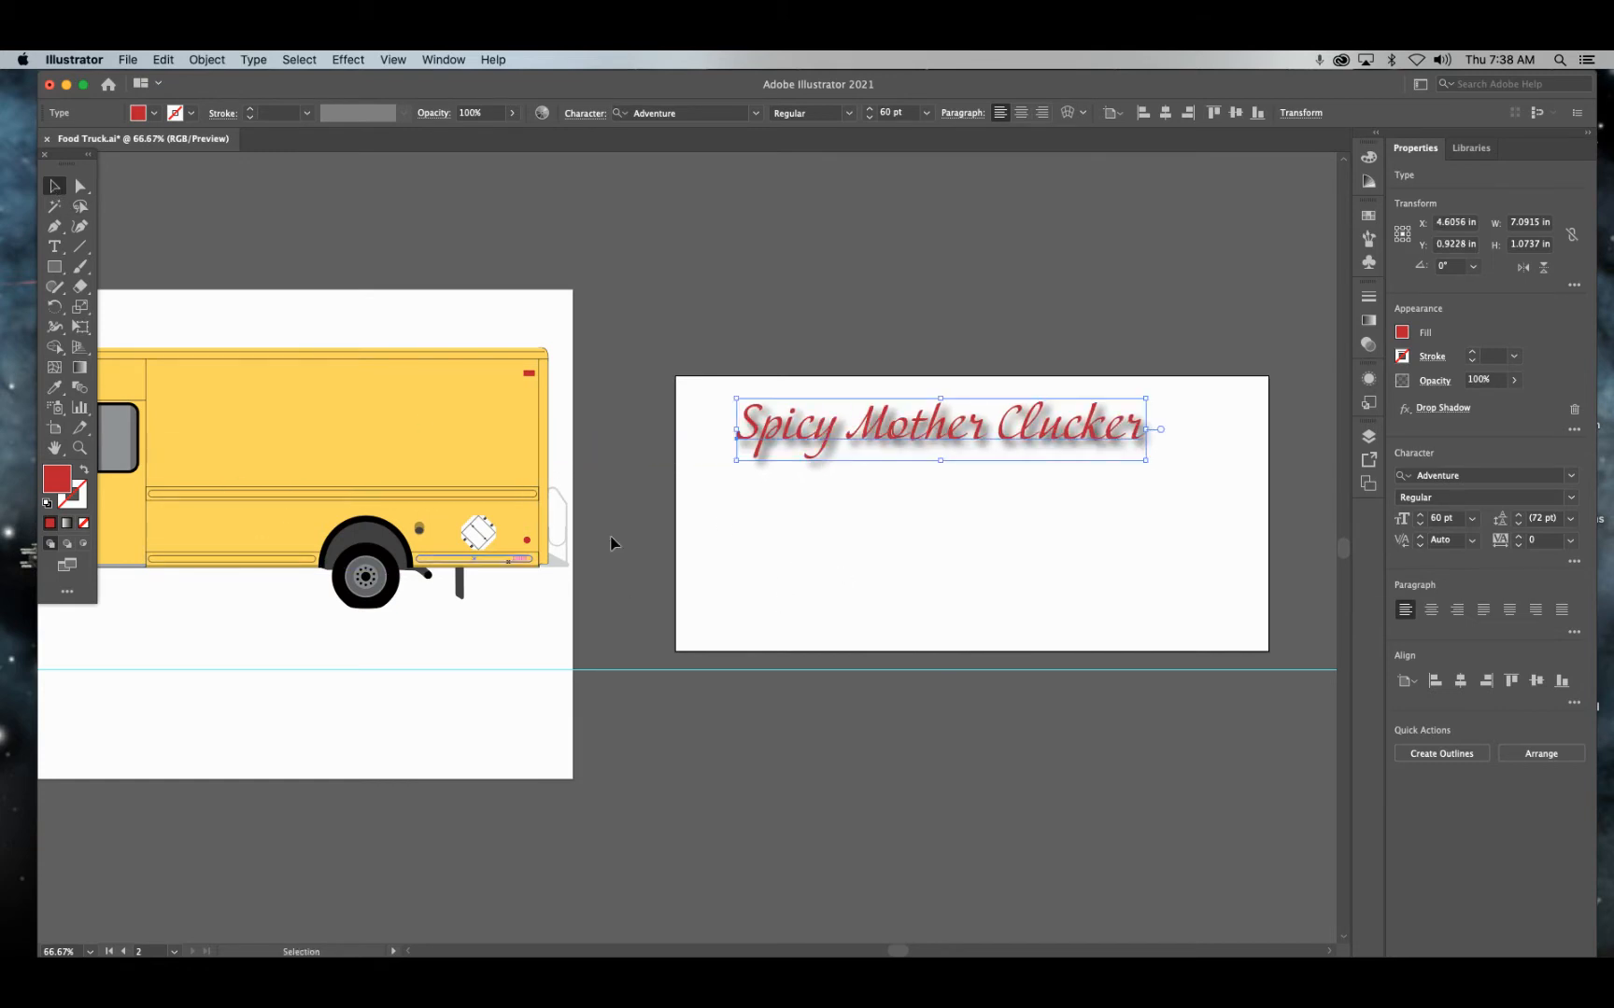
Draw a horizontal line about 8.61 in long below the lettering and give it a 7 pt dark red stroke.
click(80, 246)
drag(706, 578, 1204, 578)
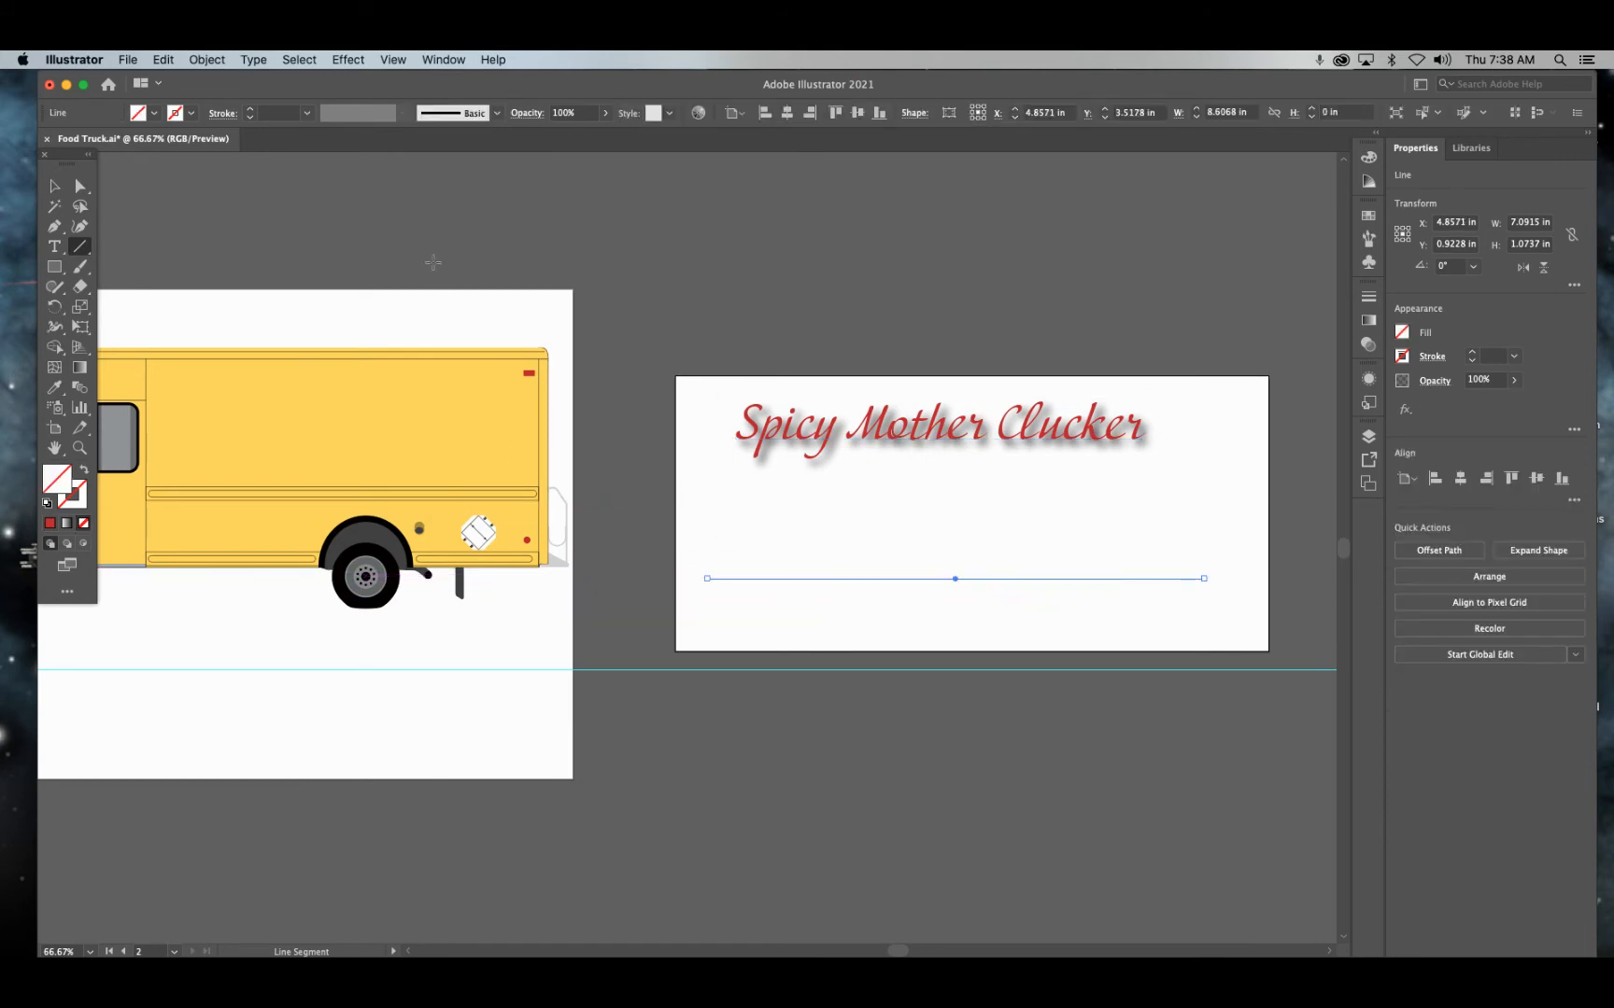
click(1404, 357)
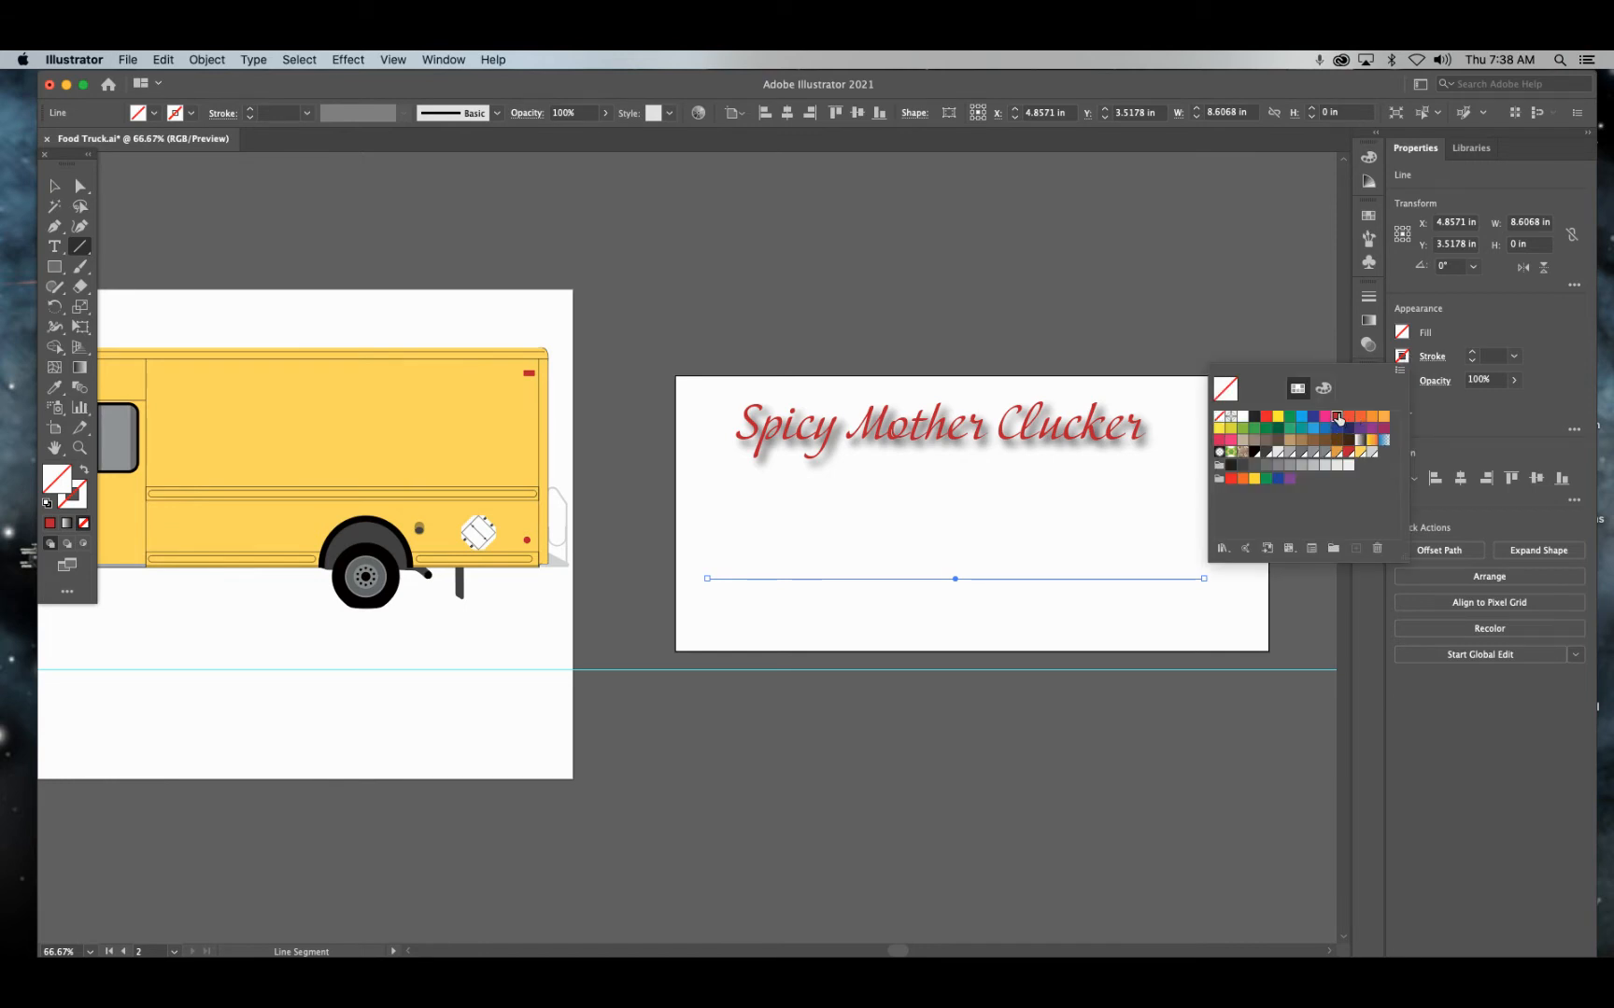
click(1342, 417)
click(1471, 354)
click(1472, 354)
click(1471, 354)
click(1472, 354)
click(1472, 354)
click(1472, 353)
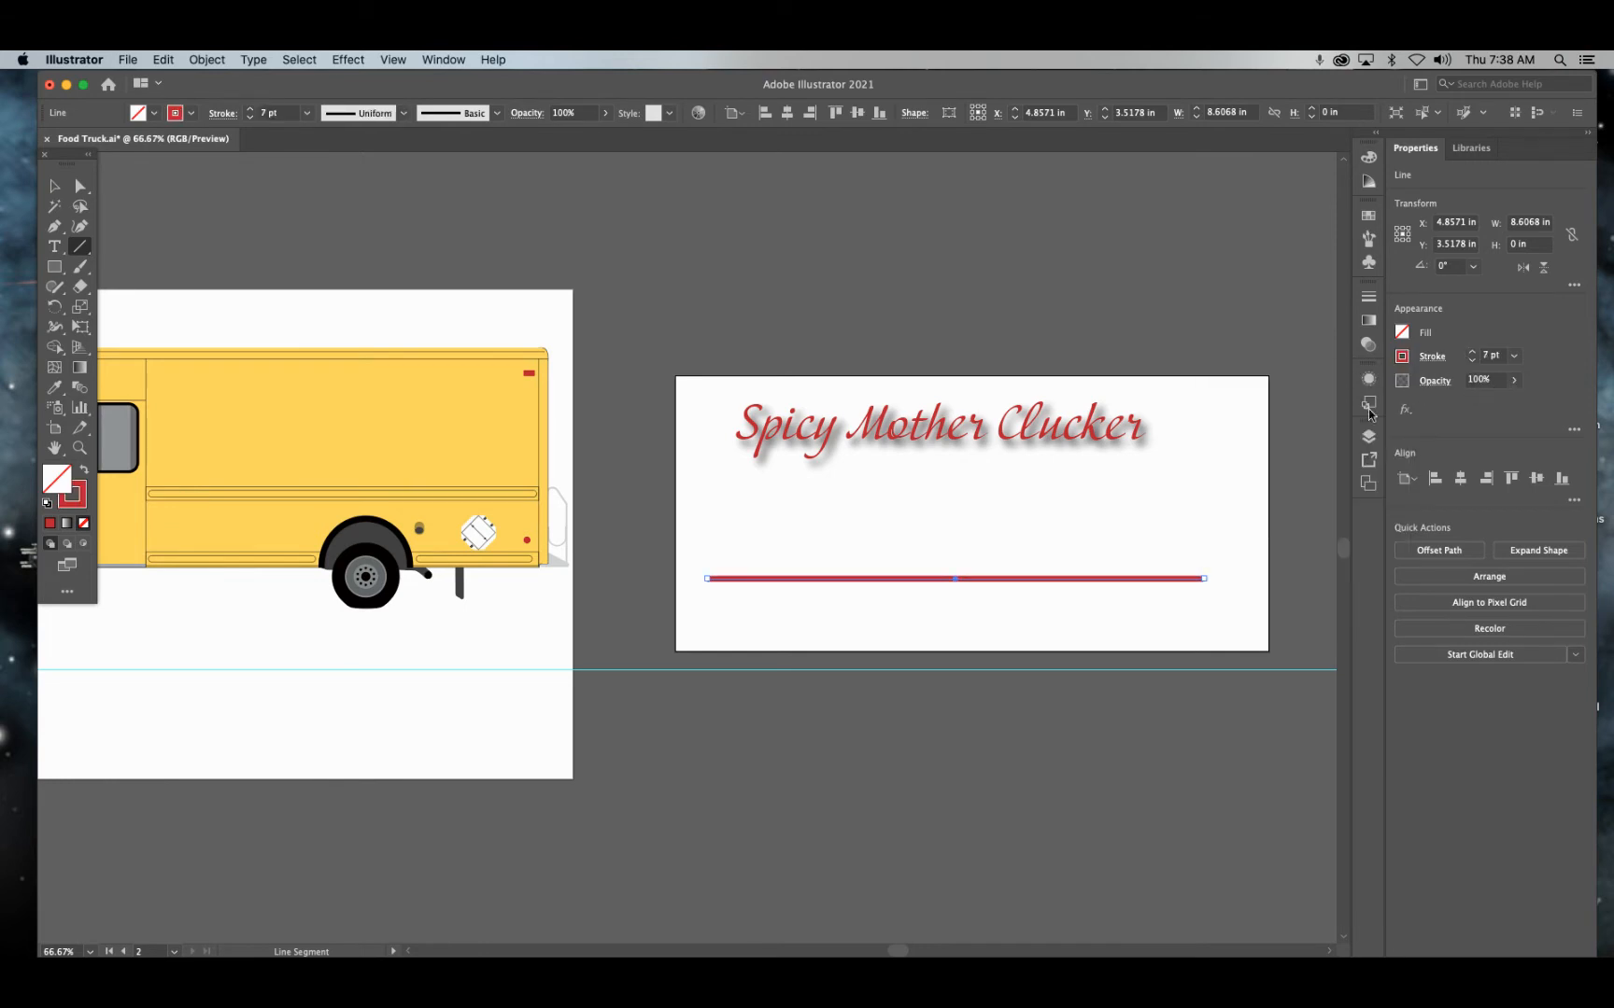
Apply a Zig Zag effect to the line with absolute size 0.14 in, 4 ridges per segment and smooth points.
click(346, 58)
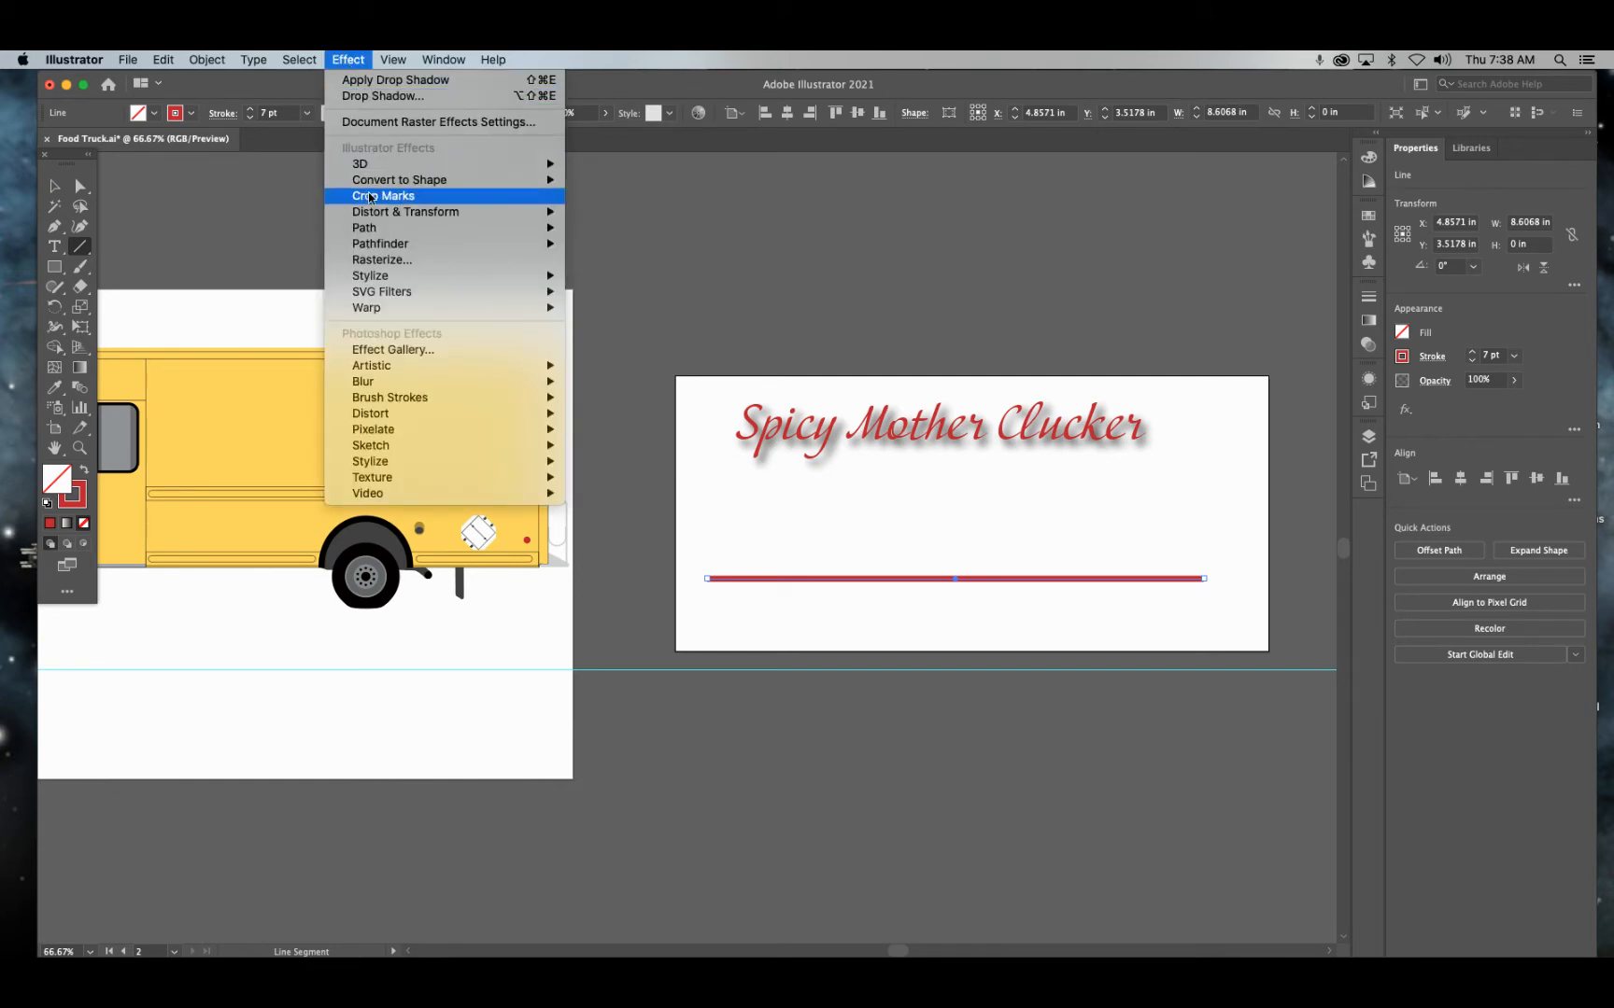
mouse_move(380, 246)
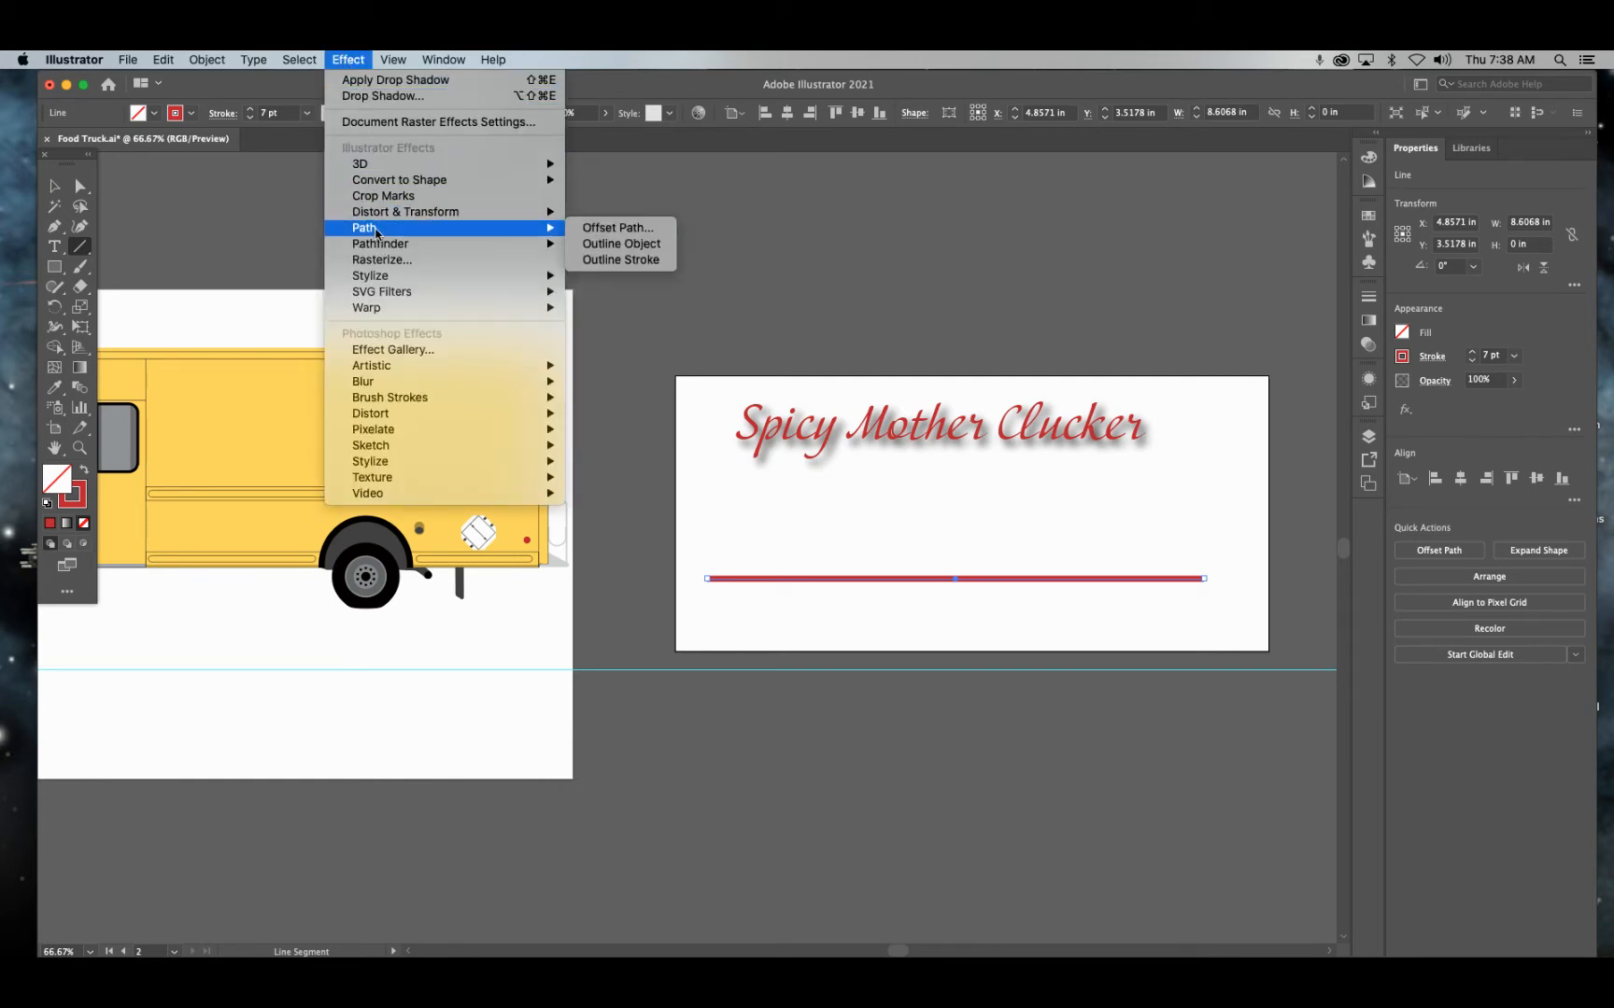
mouse_move(546, 212)
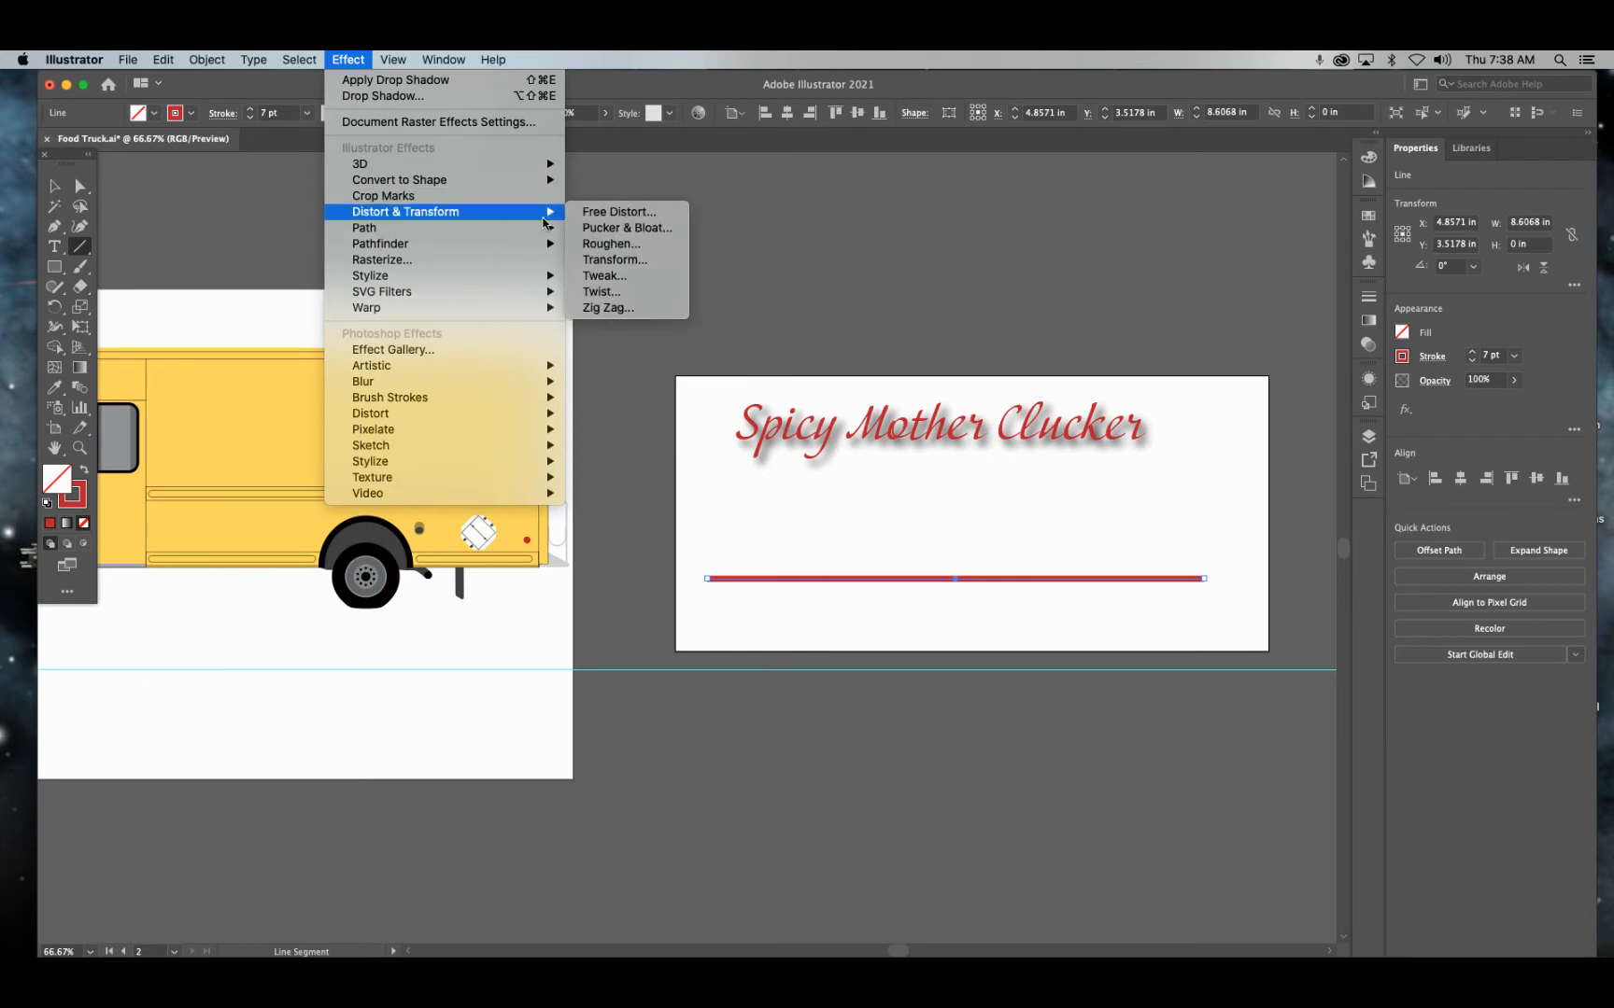
click(611, 308)
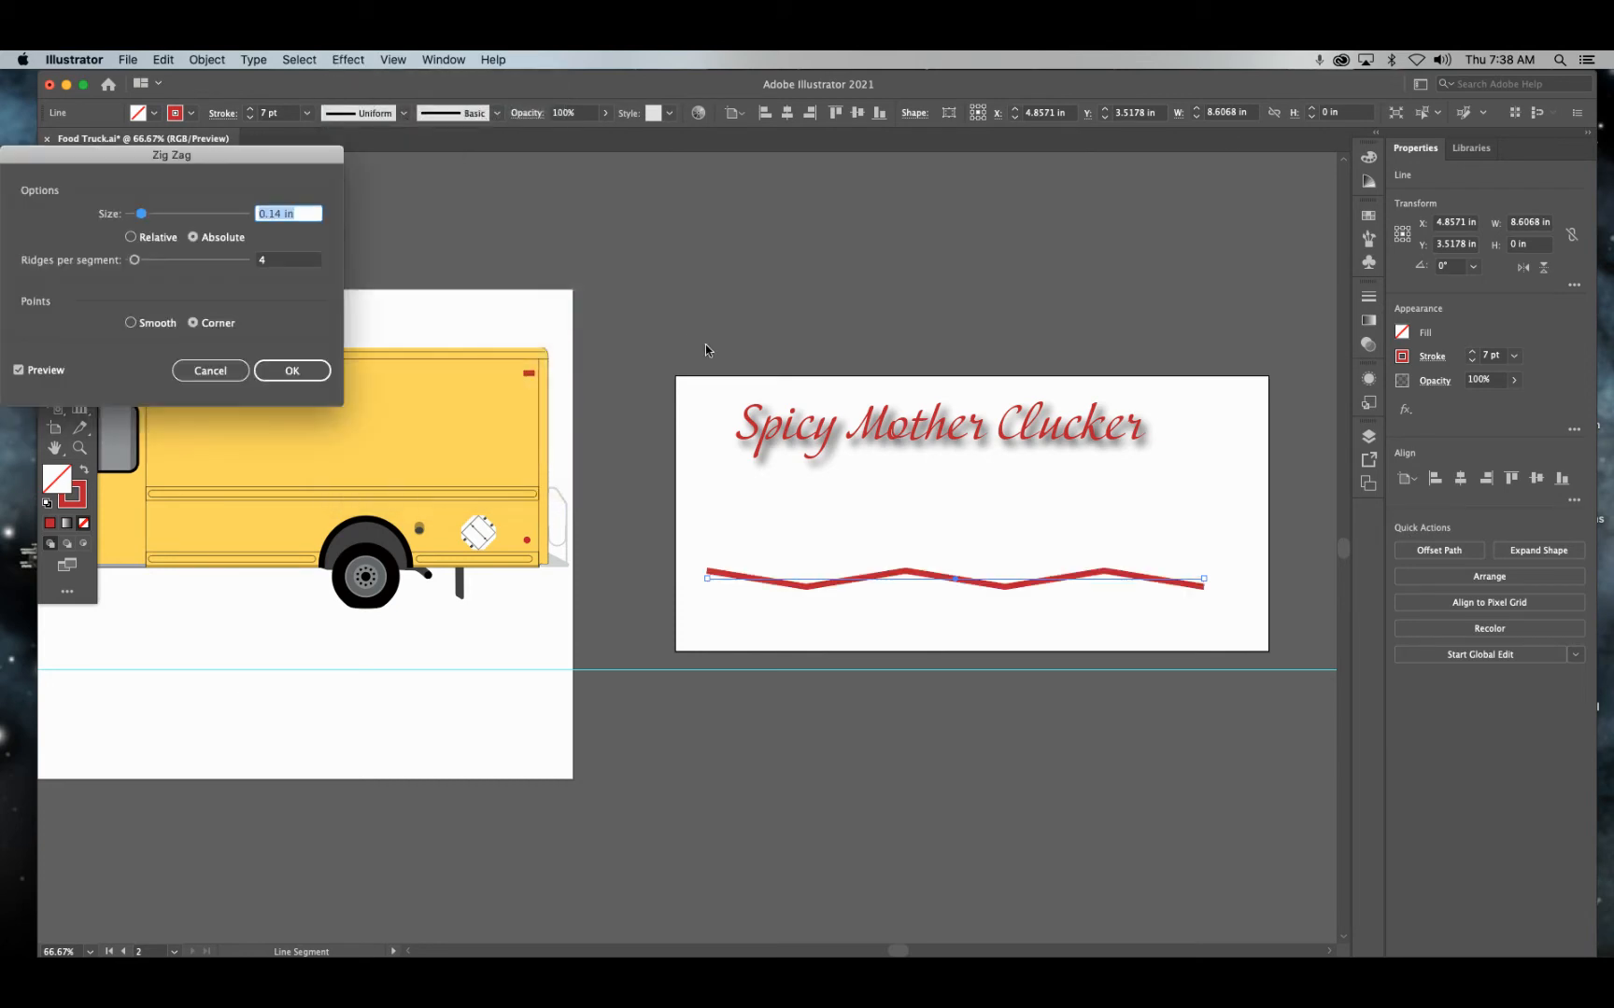
click(131, 323)
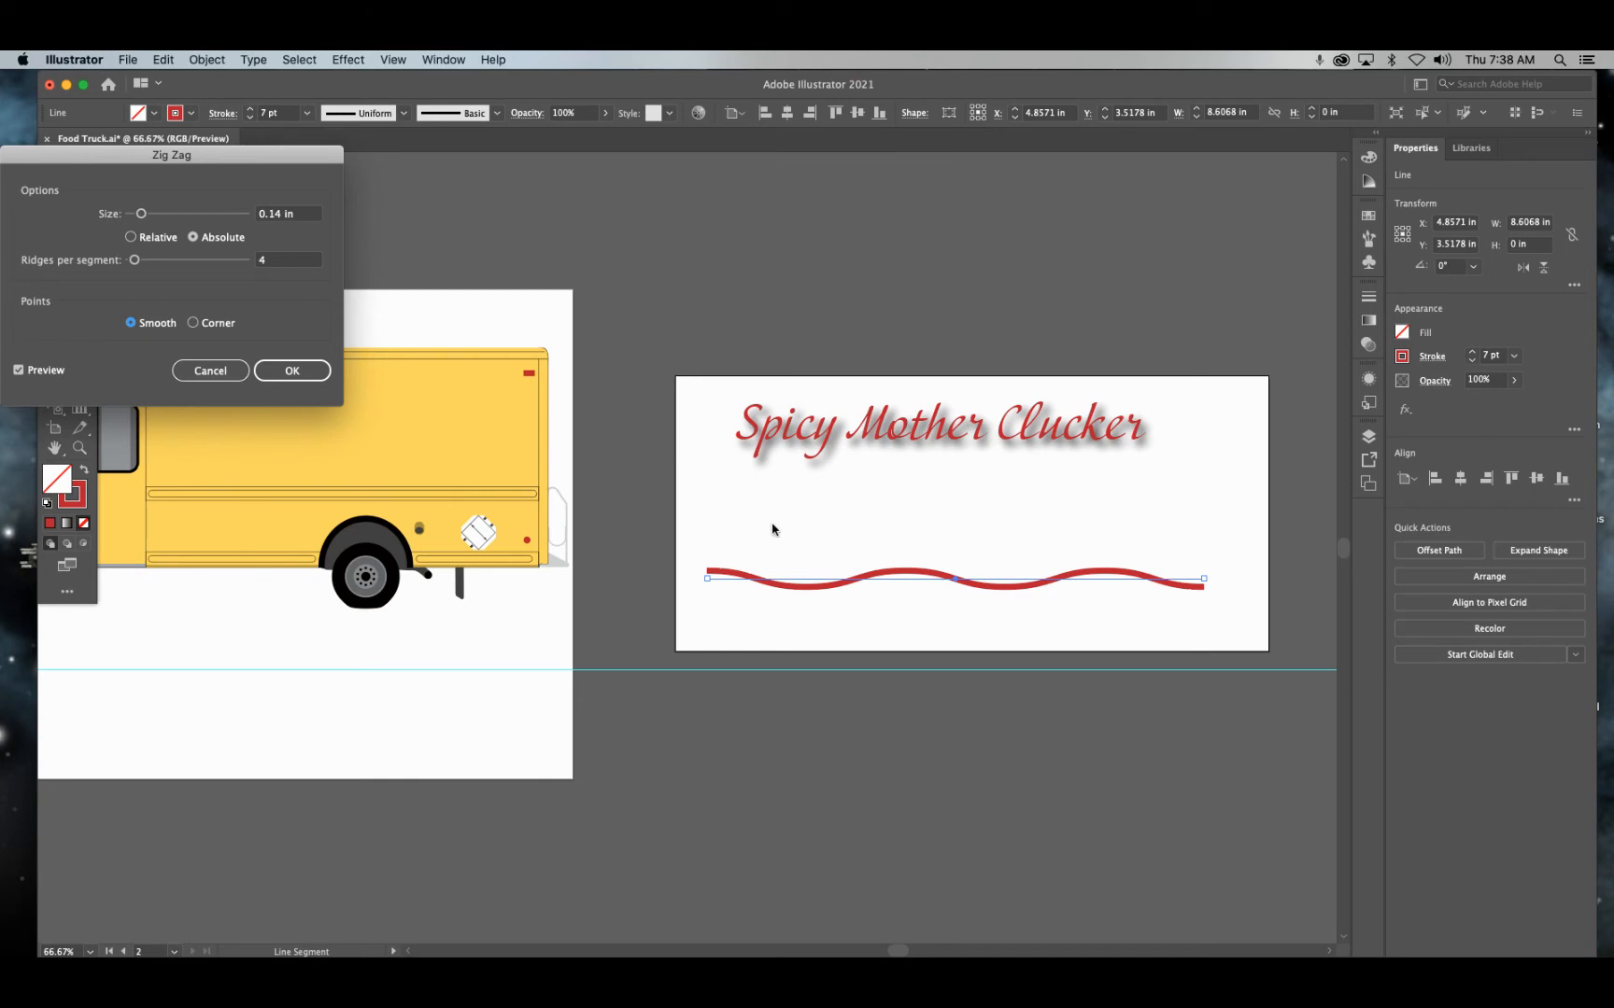
click(269, 370)
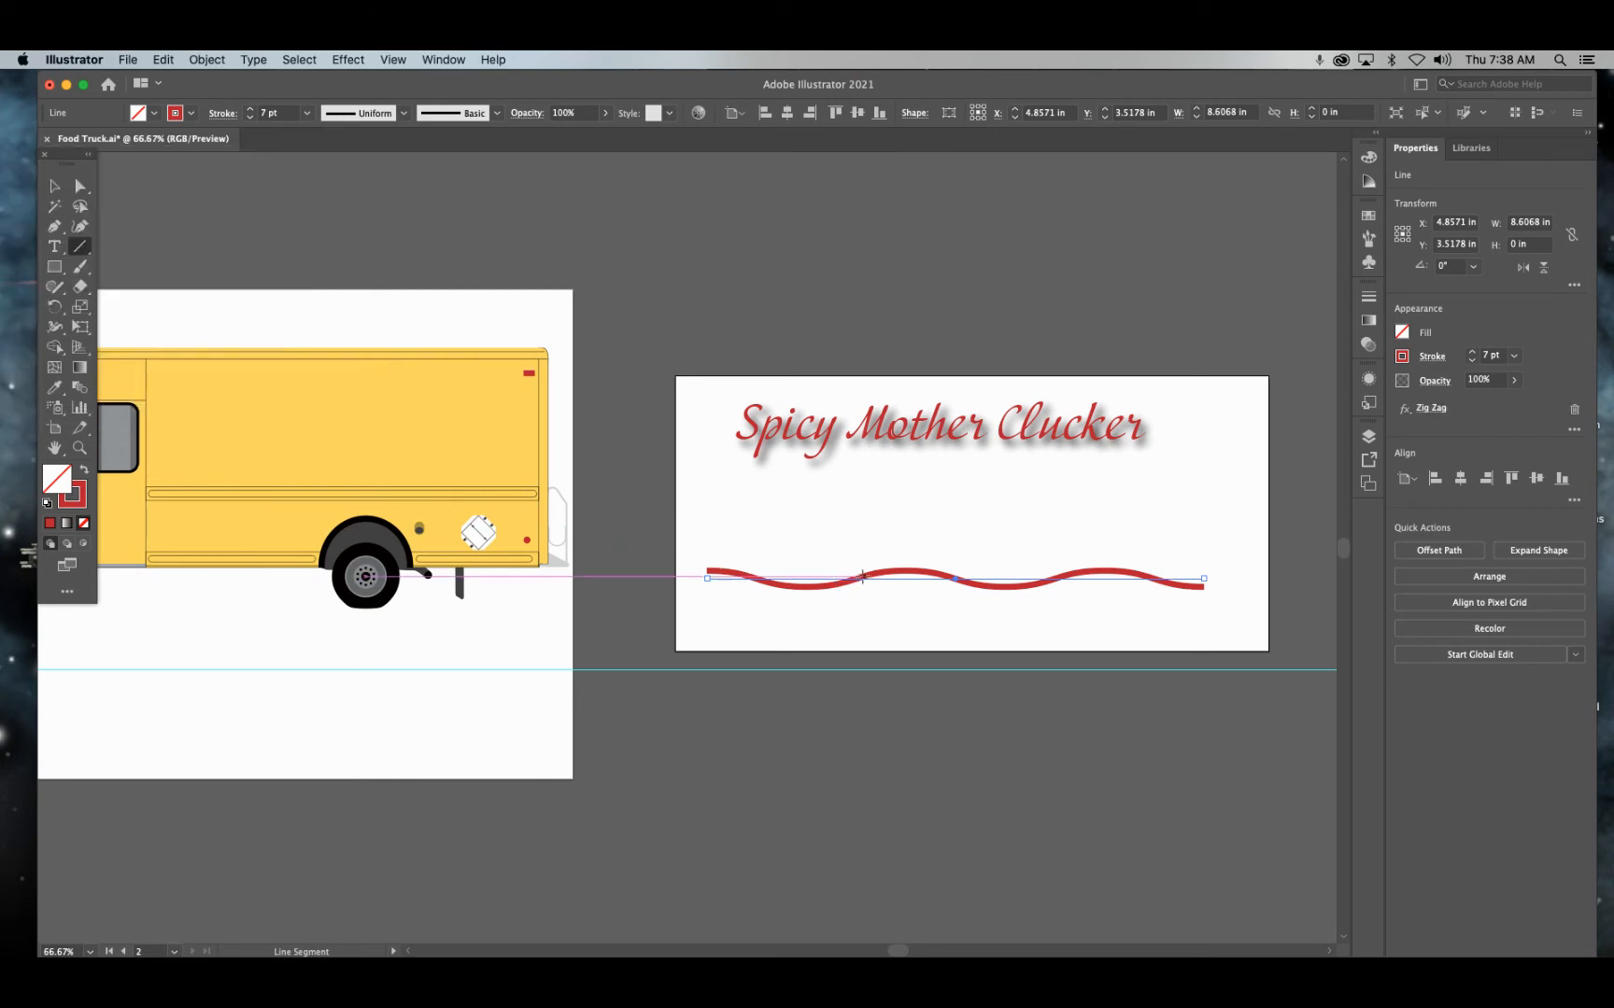
Move the wavy line up to about Y 2.42 in and stack two copies below it, spaced about 0.28 in apart.
click(54, 186)
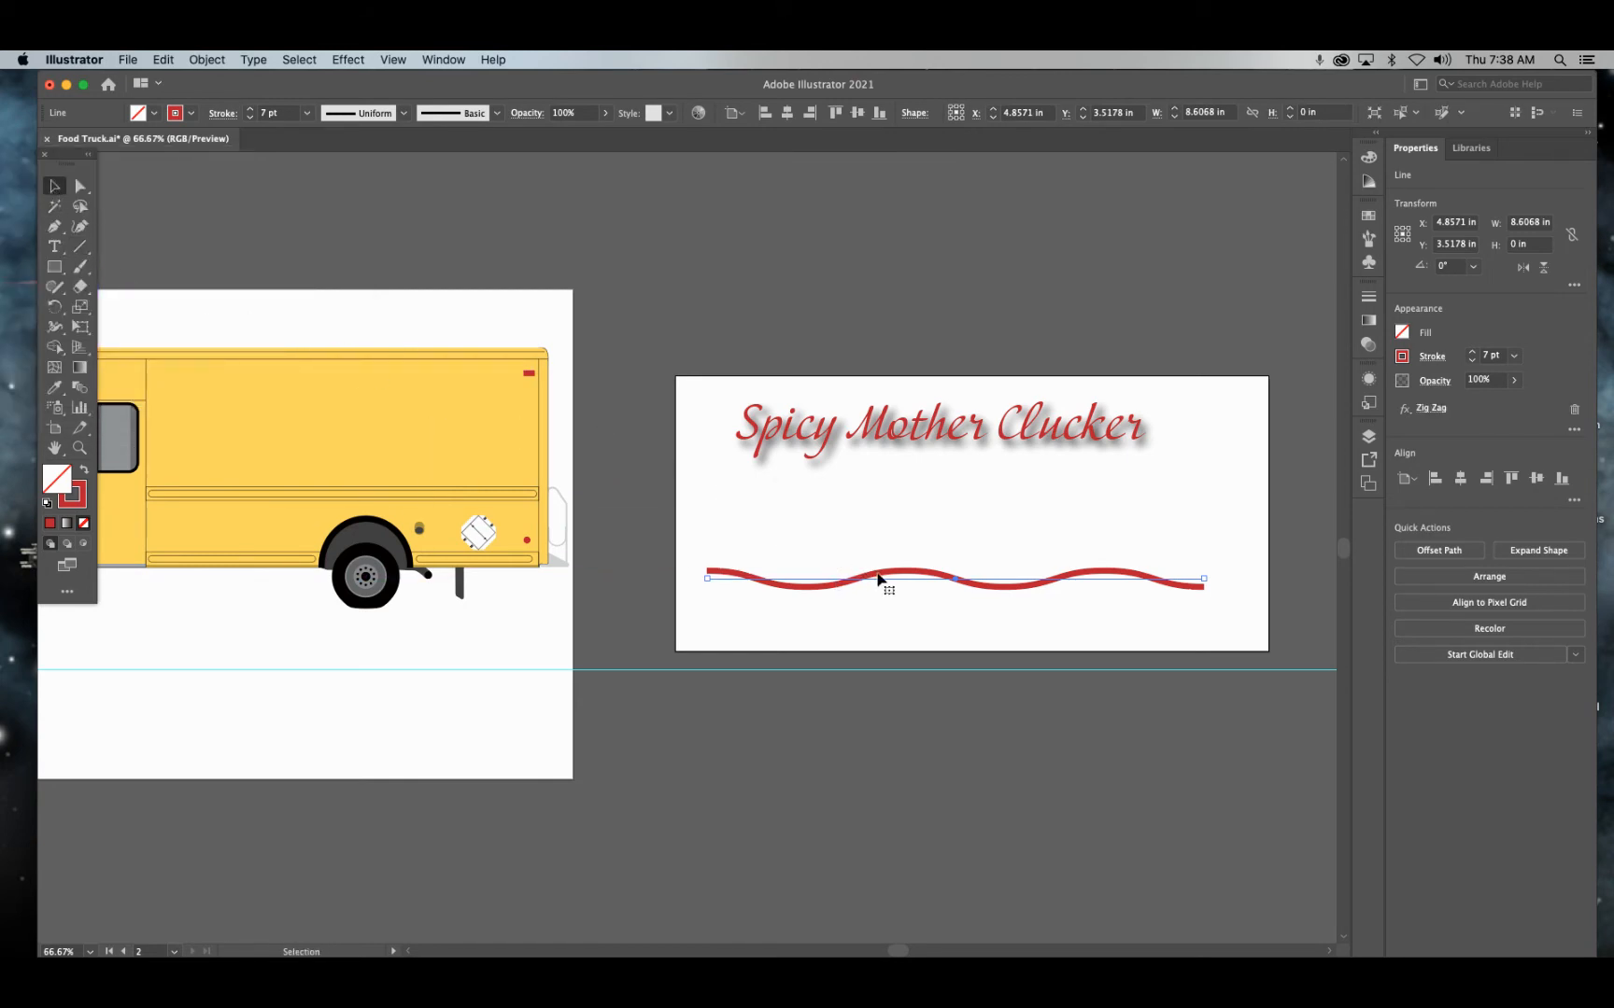
drag(875, 561, 880, 507)
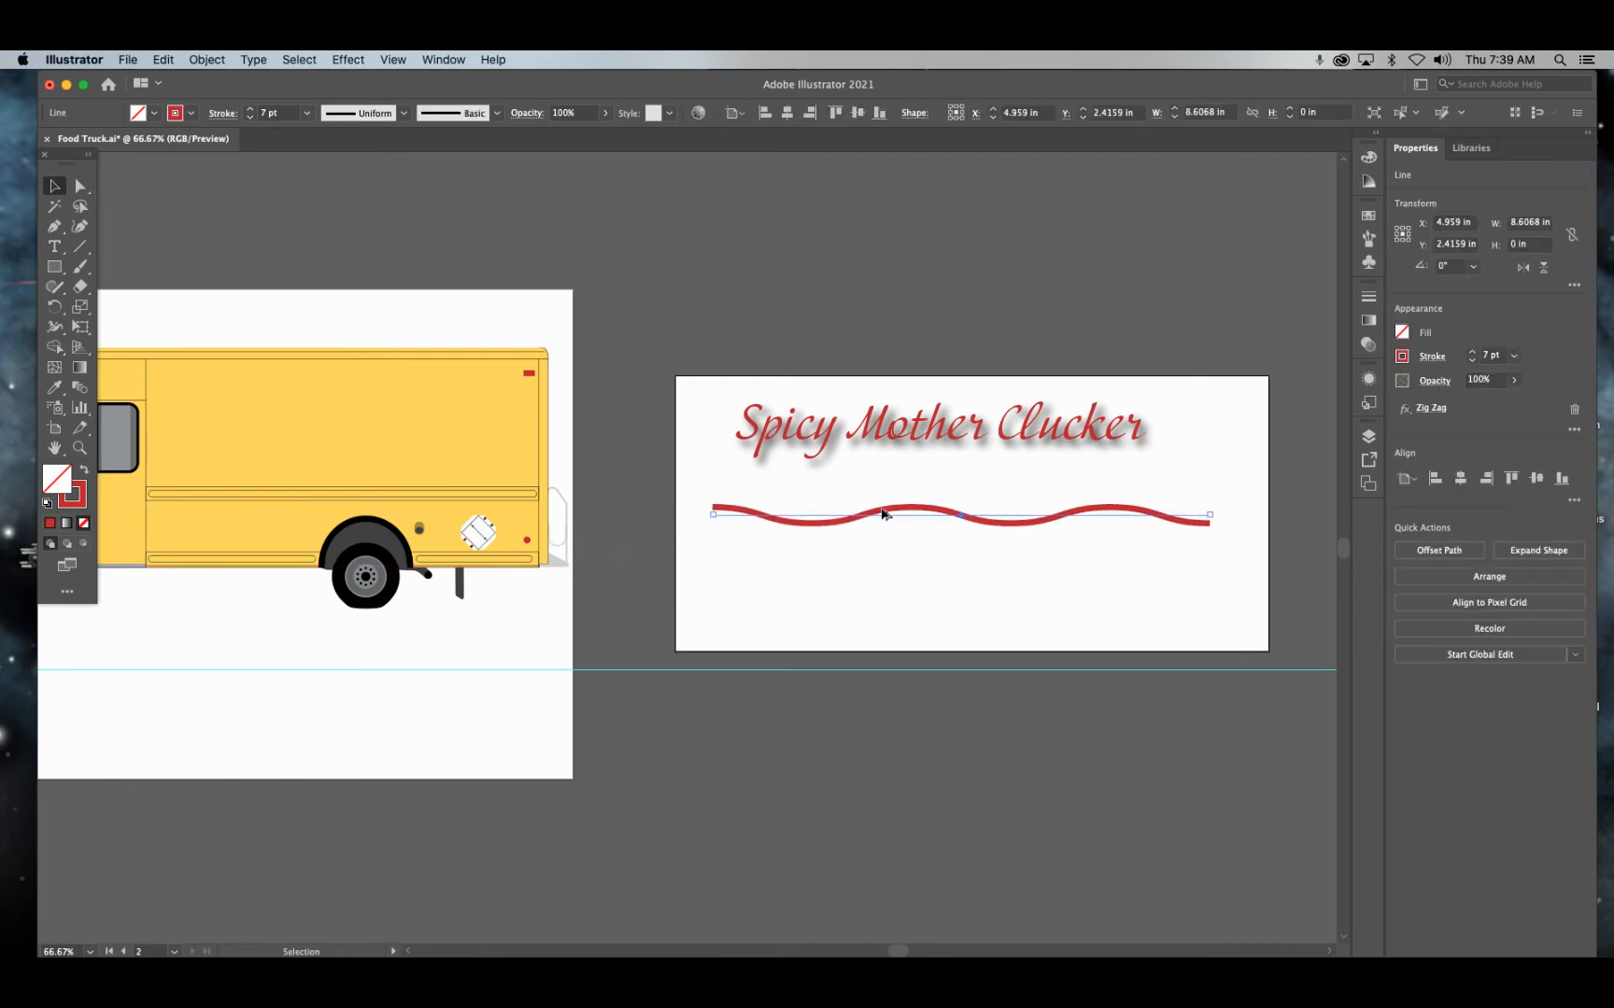
drag(876, 516, 879, 532)
key(shift+super+a)
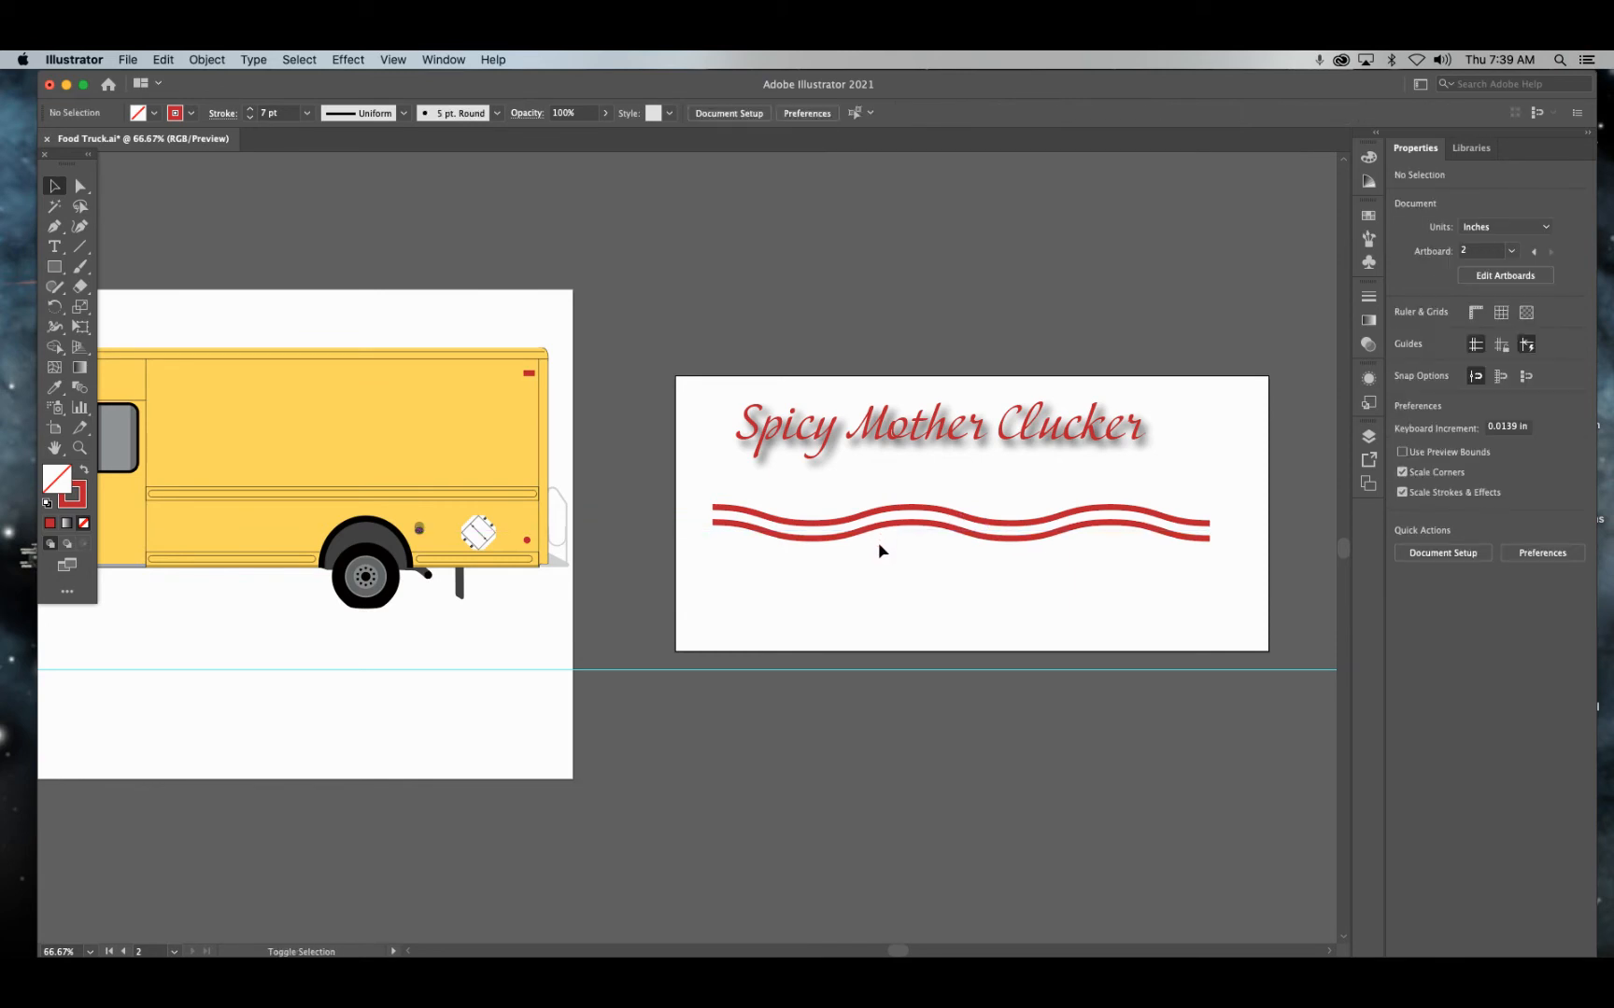
drag(869, 536, 872, 551)
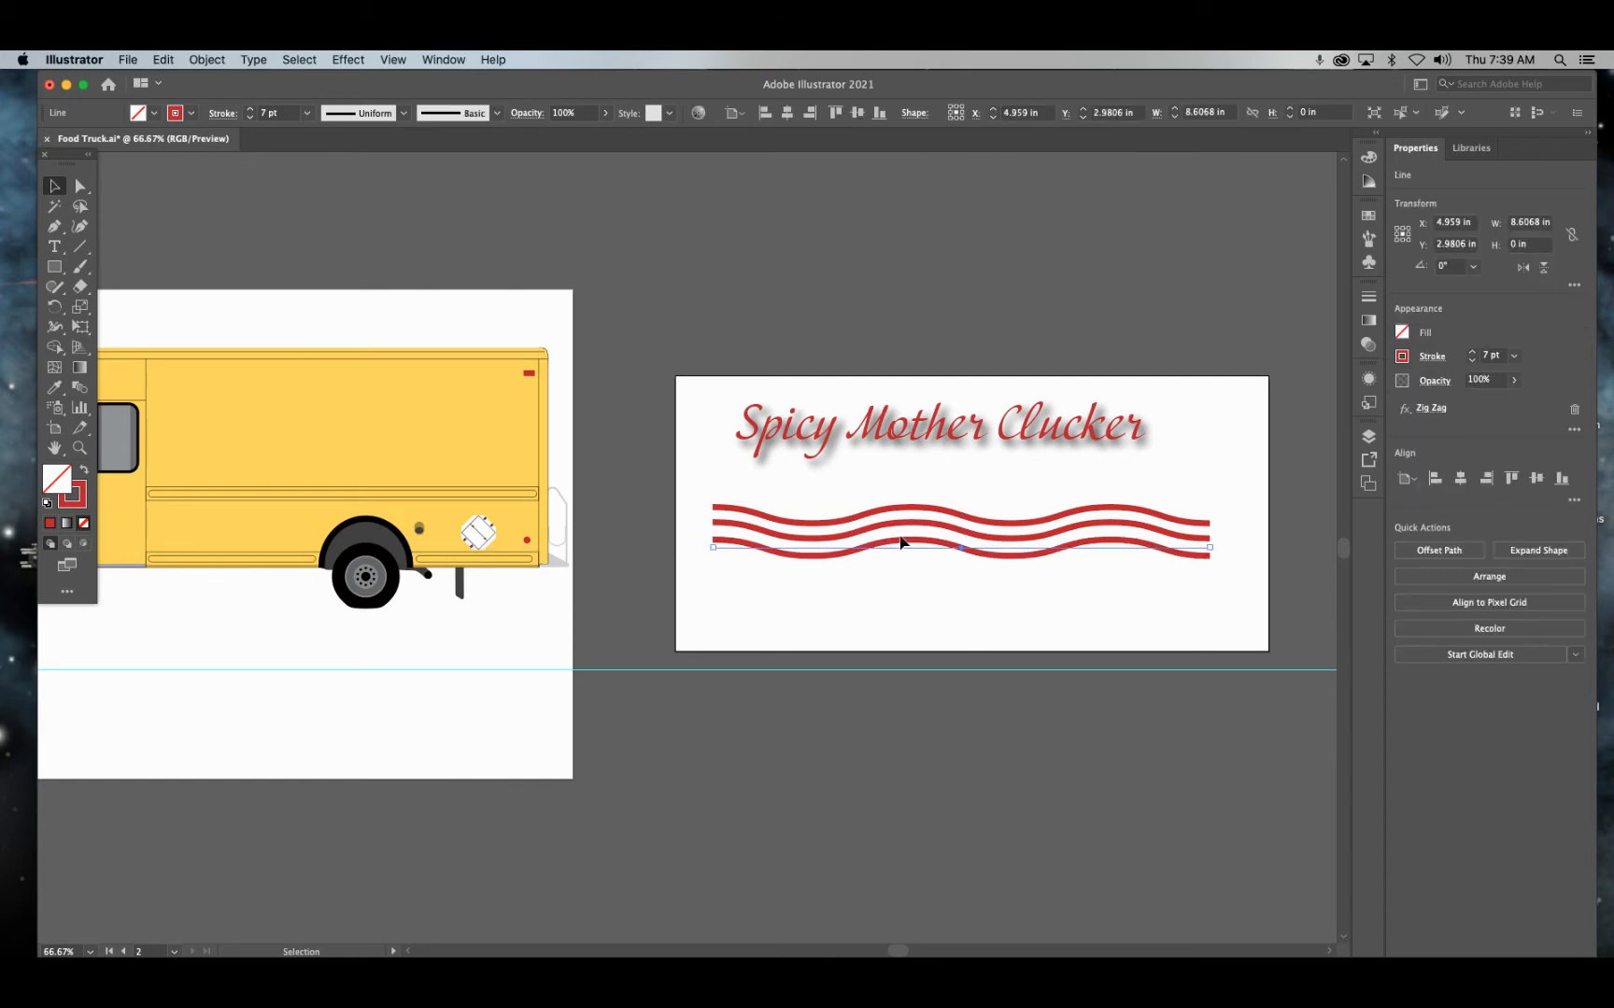
key(shift+super+a)
Group the three red wavy lines below the lettering.
drag(688, 495, 730, 542)
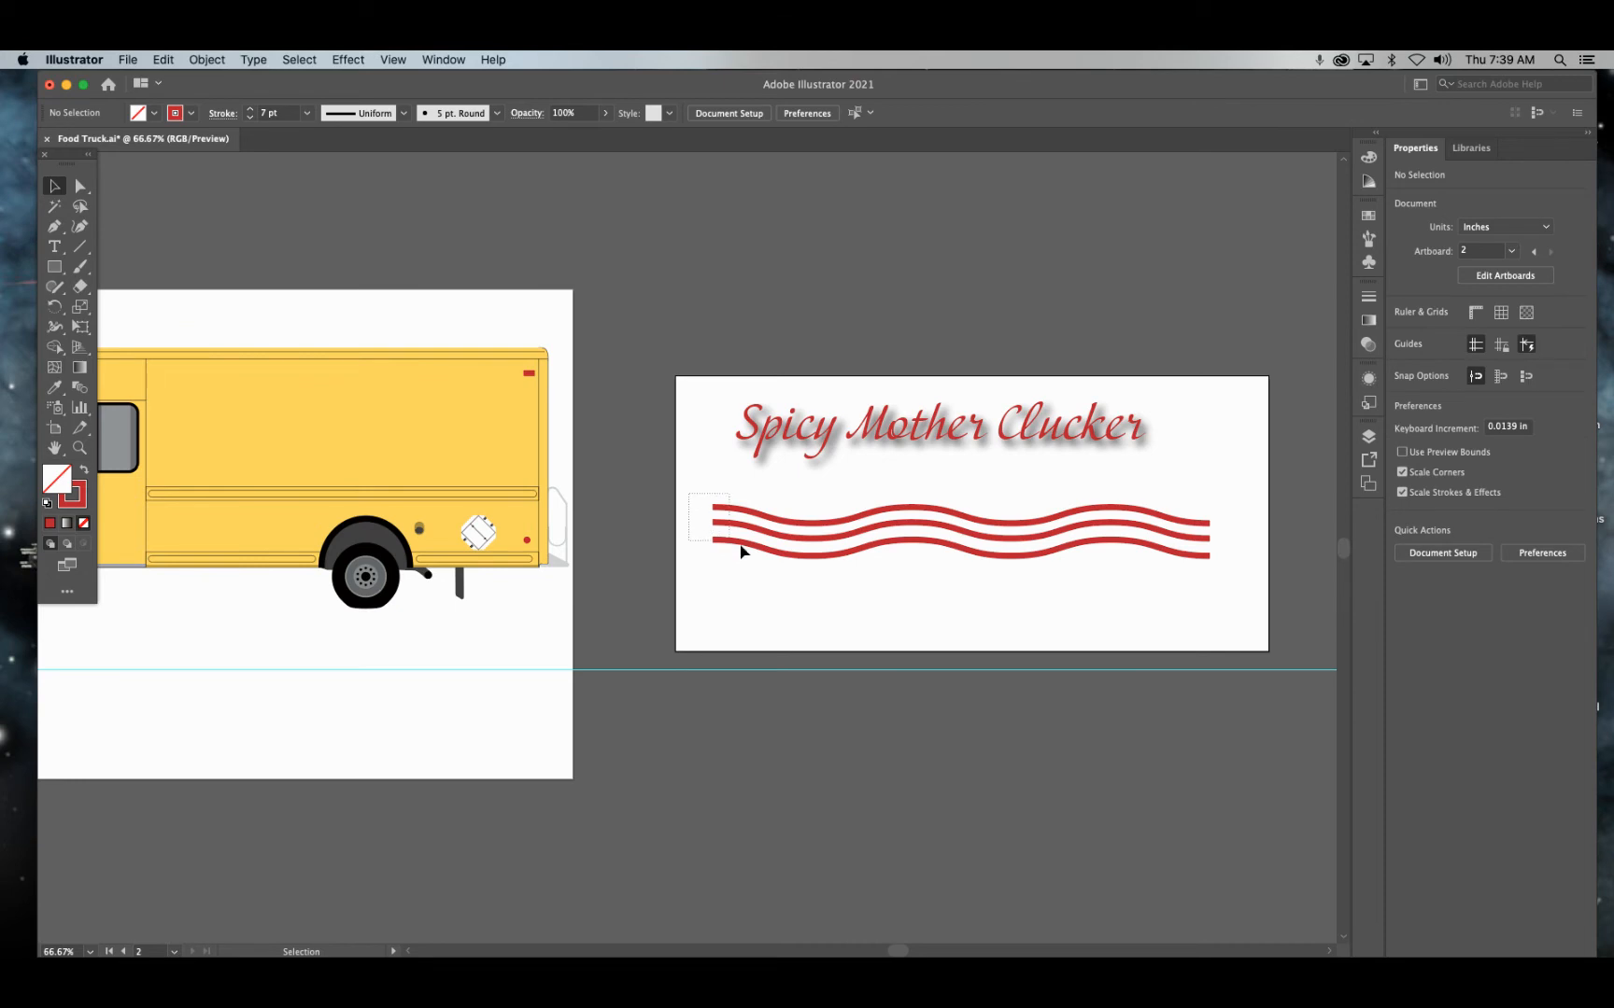
drag(829, 574, 882, 580)
key(a)
key(super+g)
key(v)
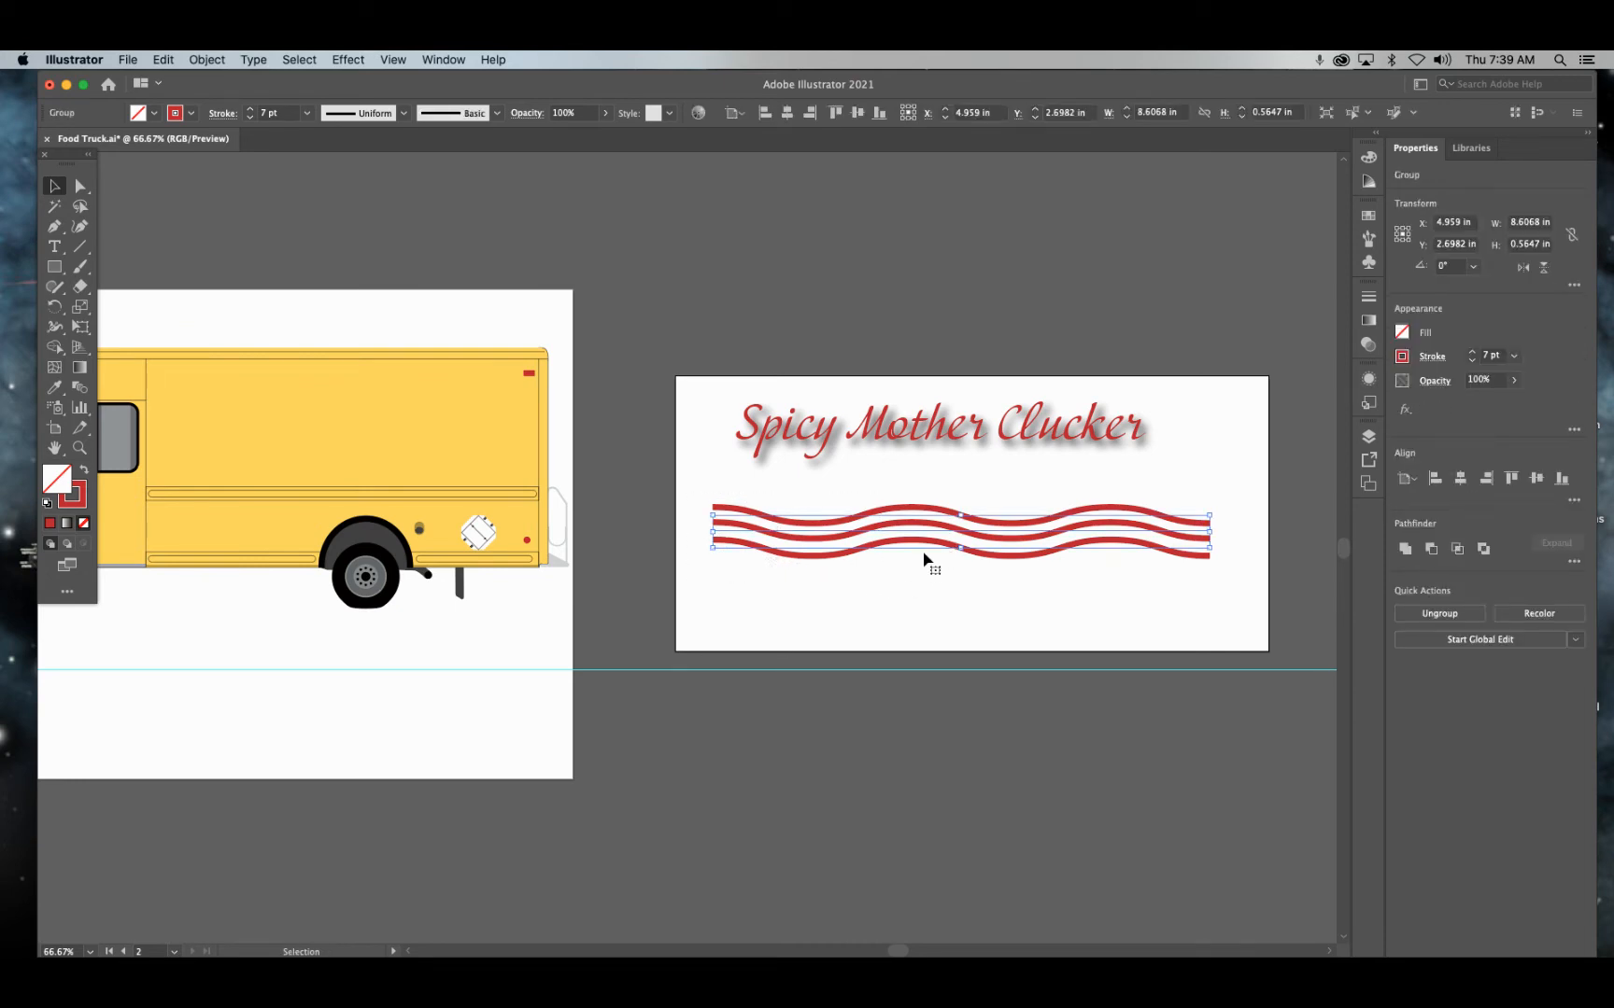
click(877, 643)
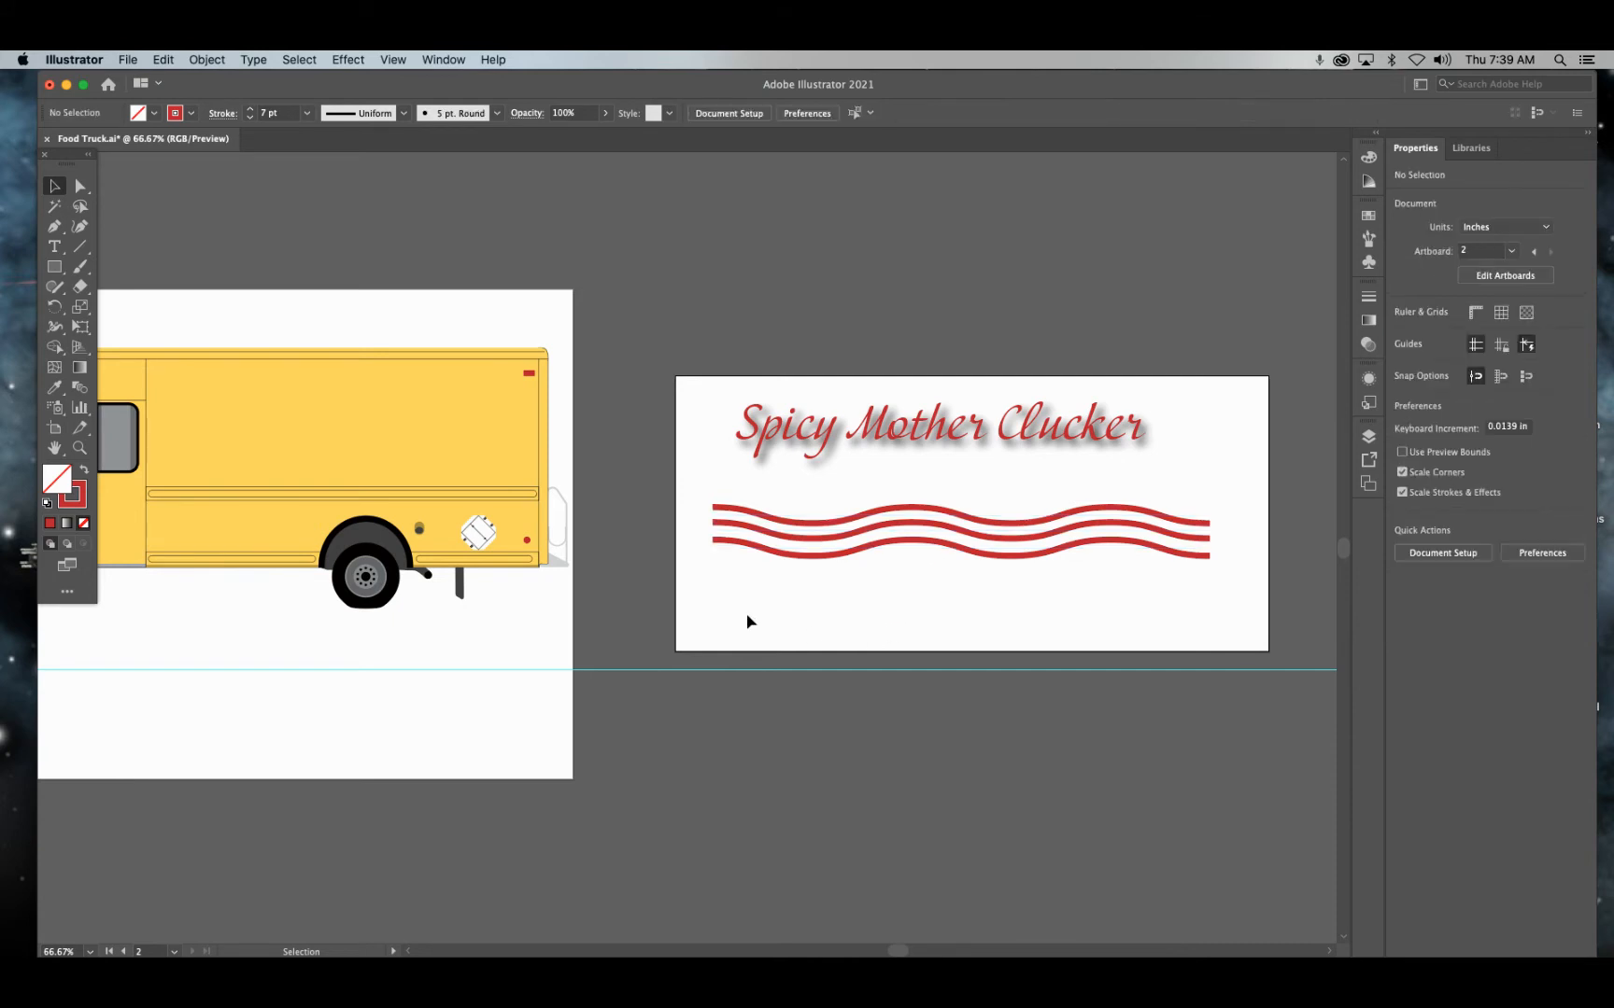
Move the "Spicy Mother Clucker" text onto the truck's upper side panel and scale it down to about 52.64 pt.
drag(378, 686, 683, 681)
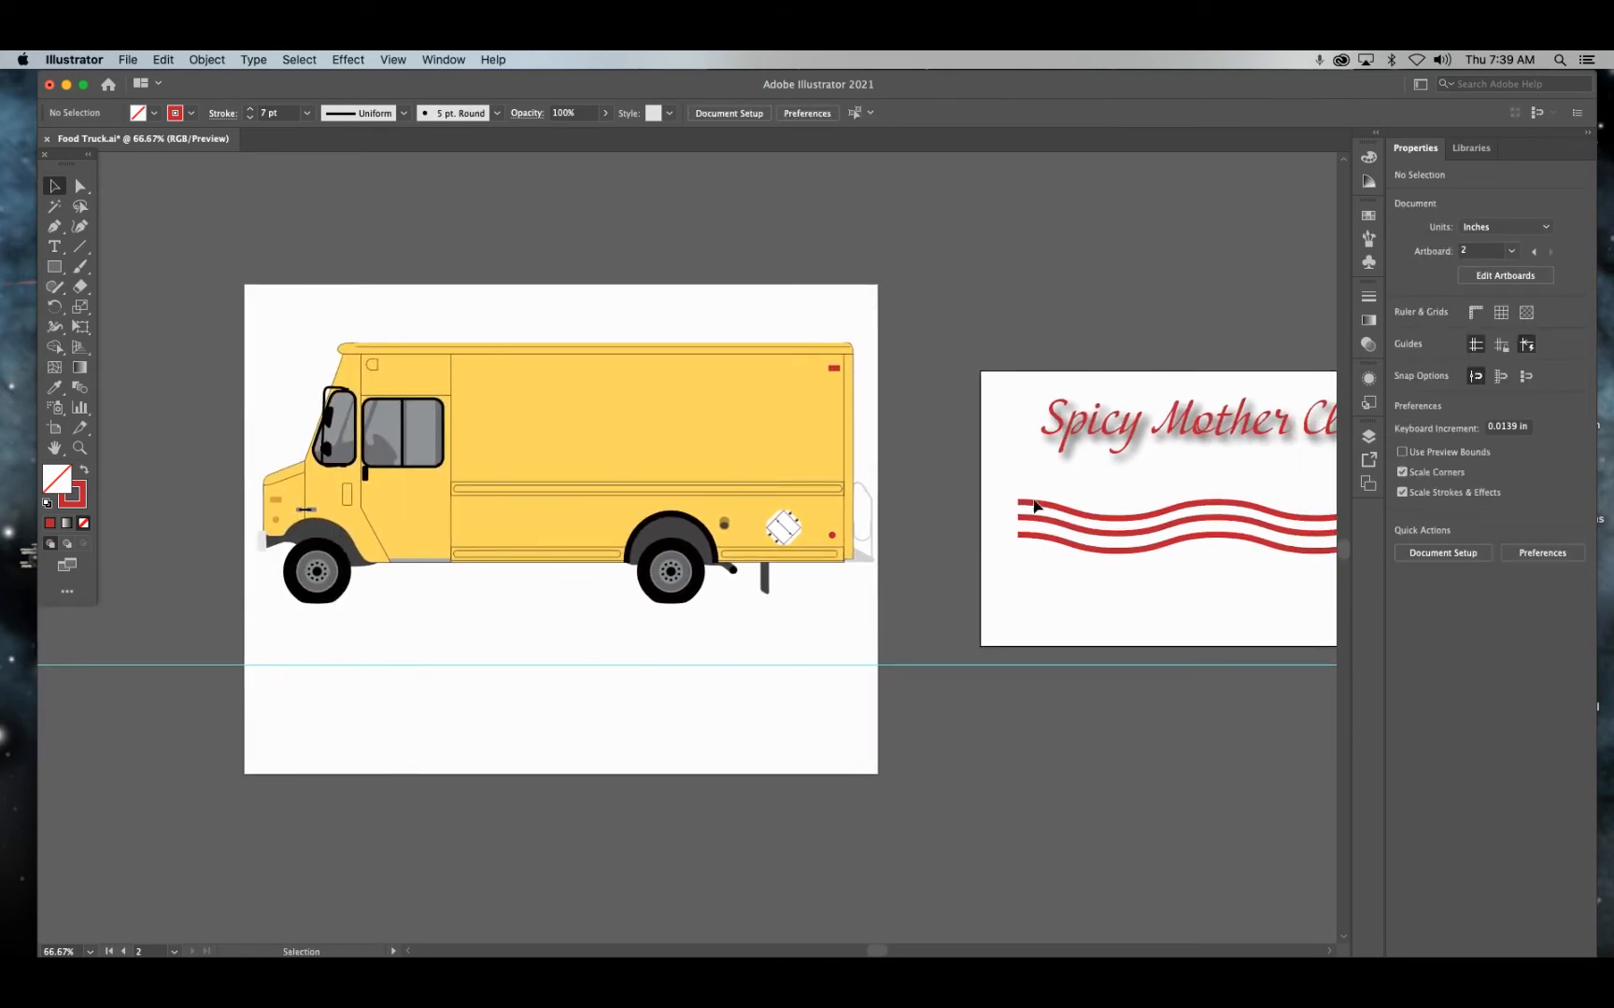
click(1097, 434)
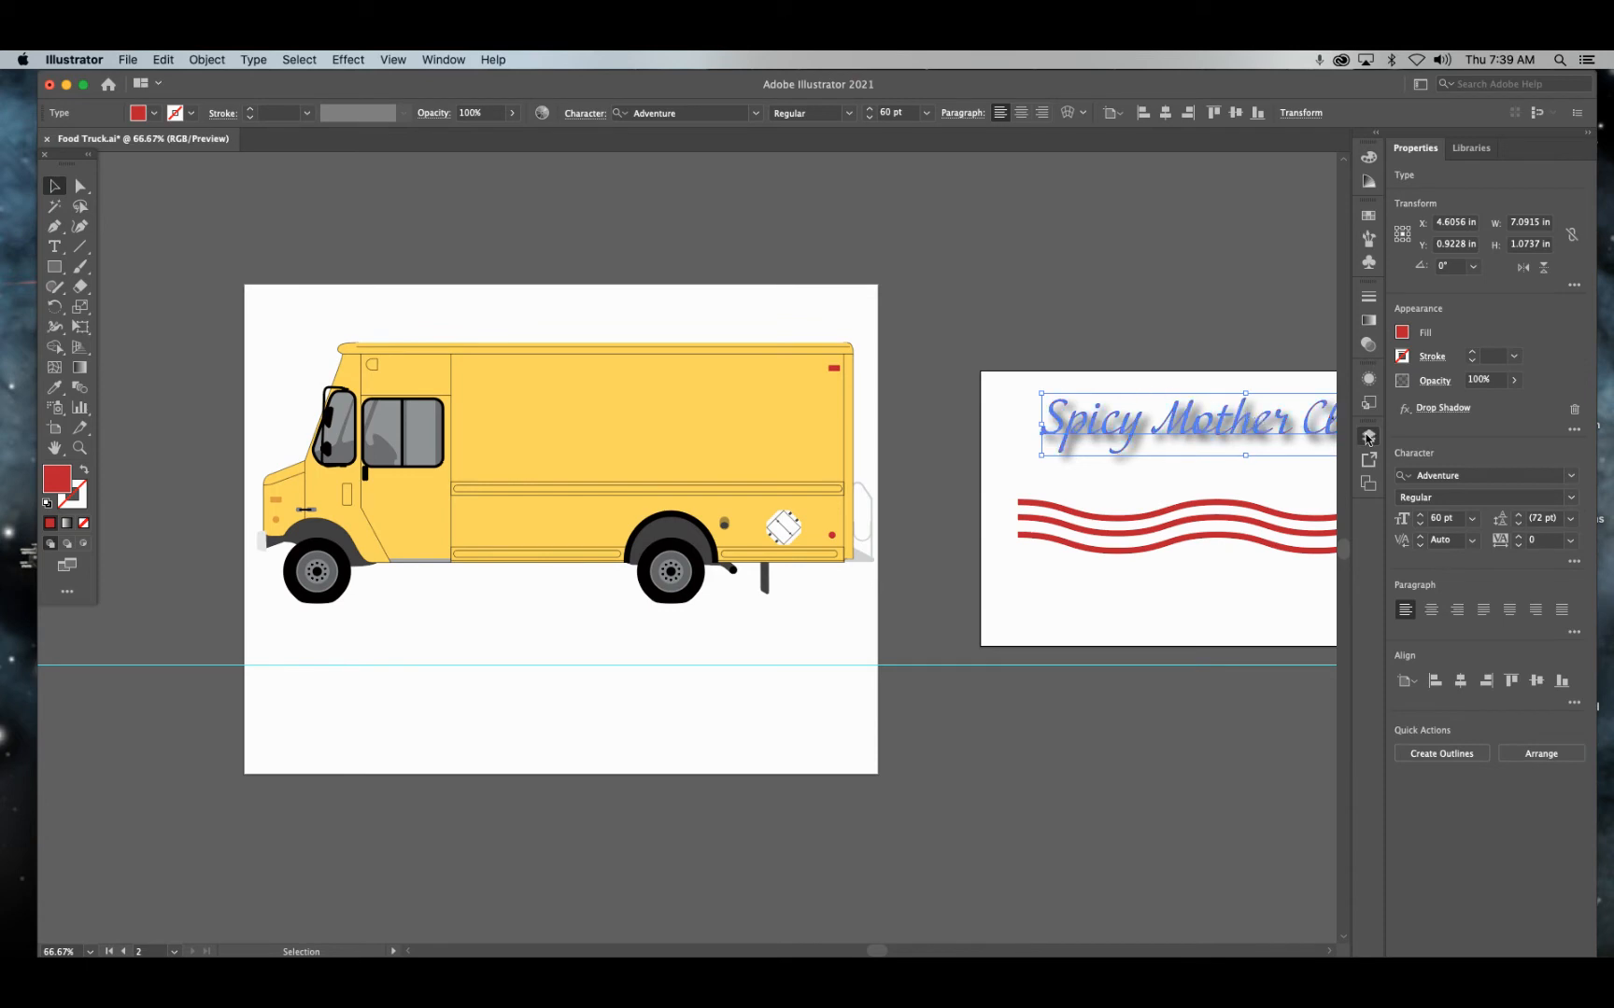
click(1369, 436)
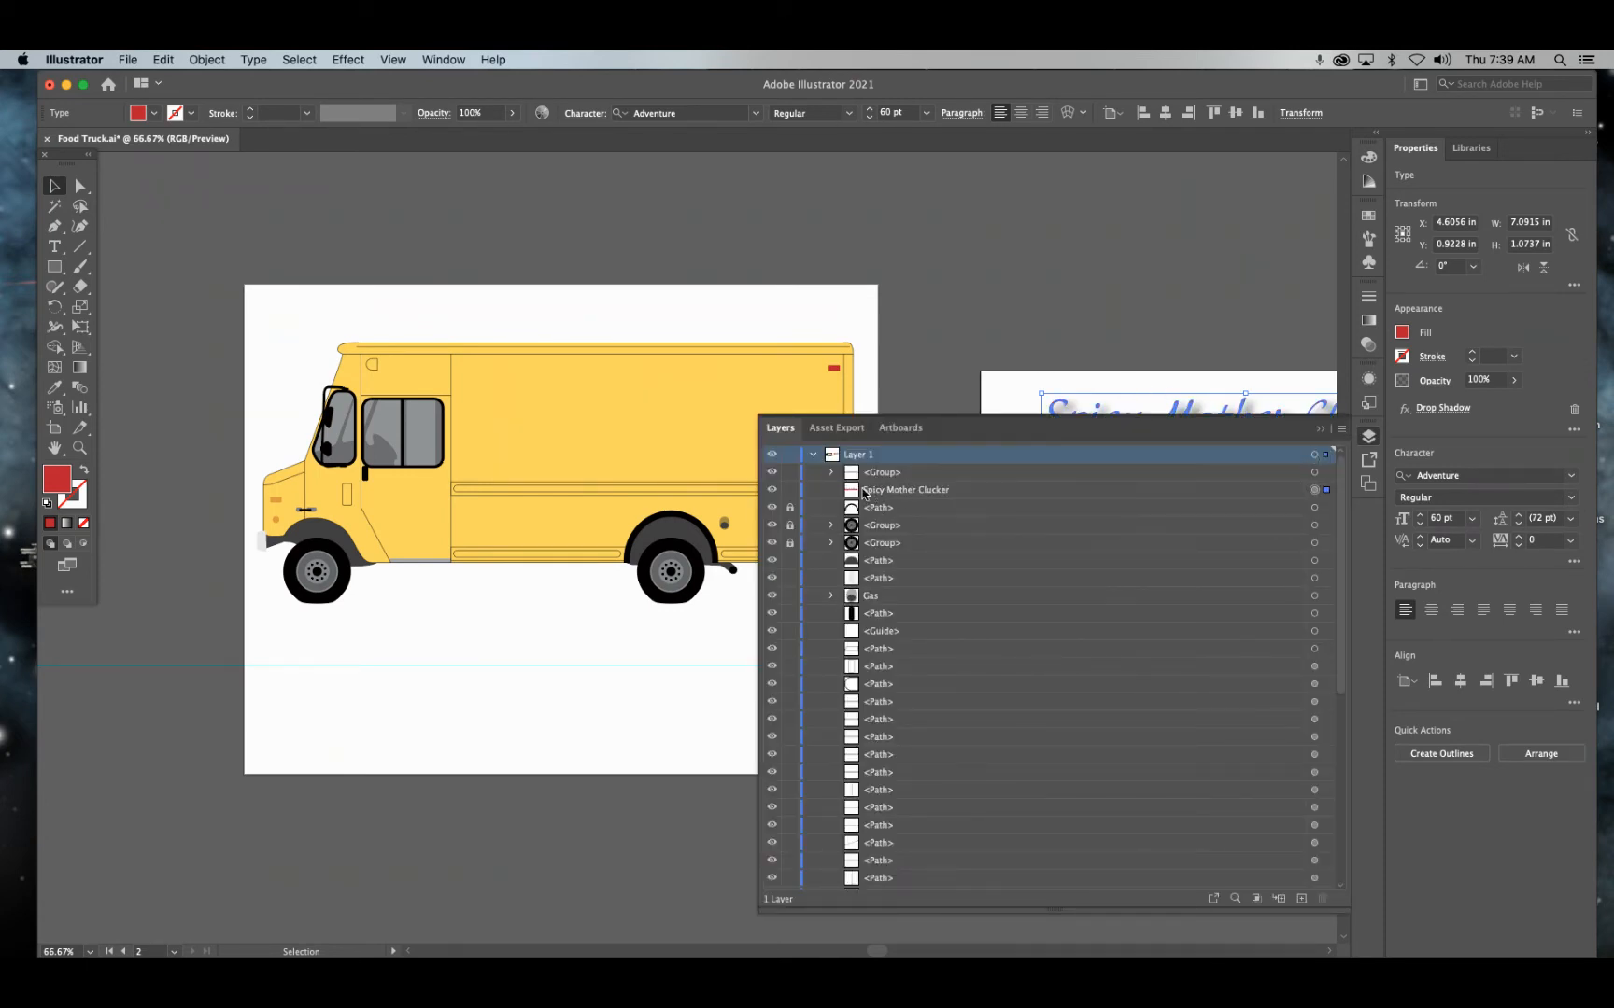
drag(1128, 407, 480, 372)
drag(388, 362, 529, 377)
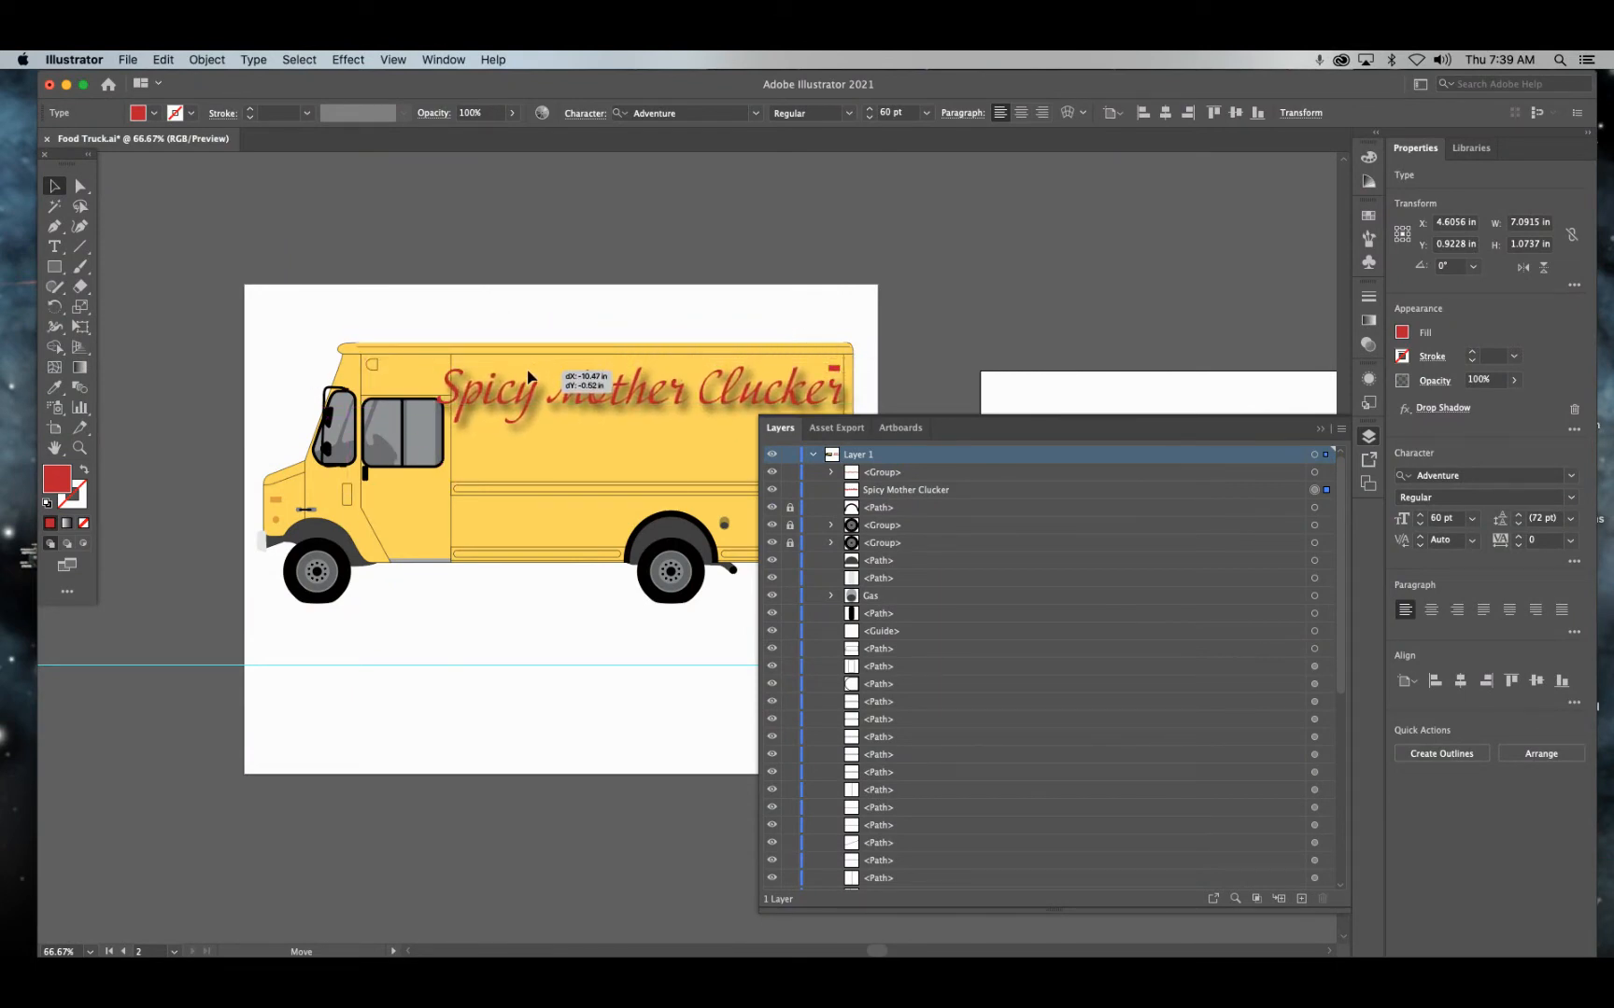
drag(436, 426, 533, 402)
Try nesting the "Spicy Mother Clucker" text inside the ART HERE clip group, between its clipping path and Body, and undo it.
drag(905, 496, 946, 819)
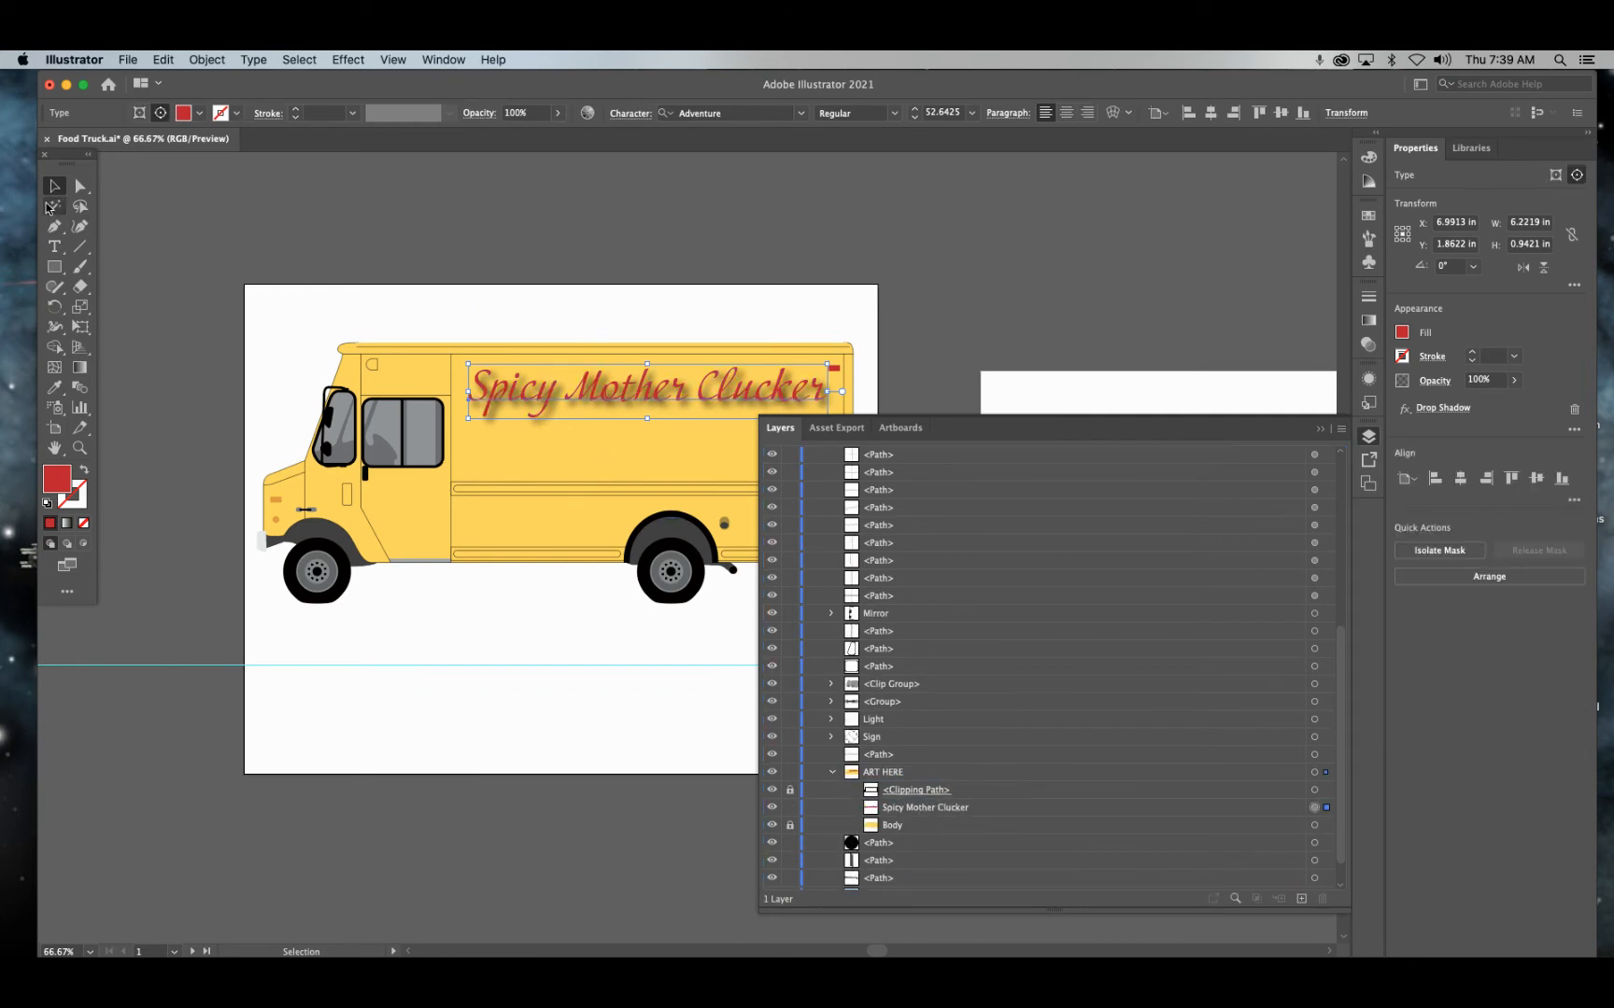
click(406, 219)
drag(551, 376, 562, 391)
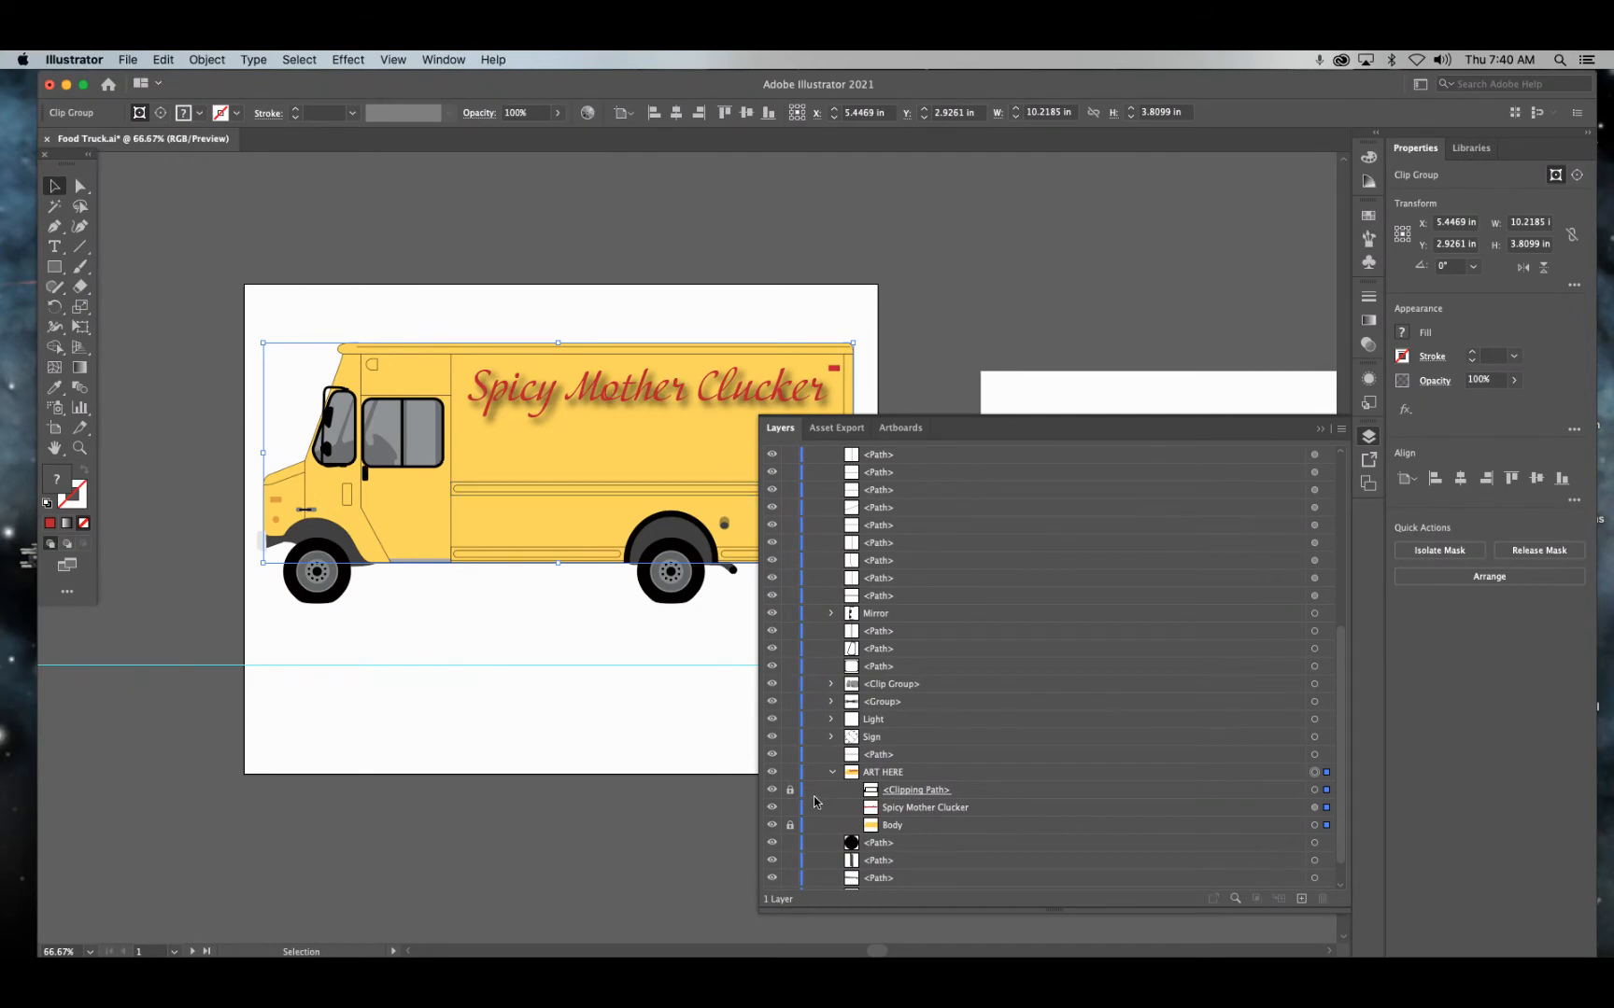
click(901, 812)
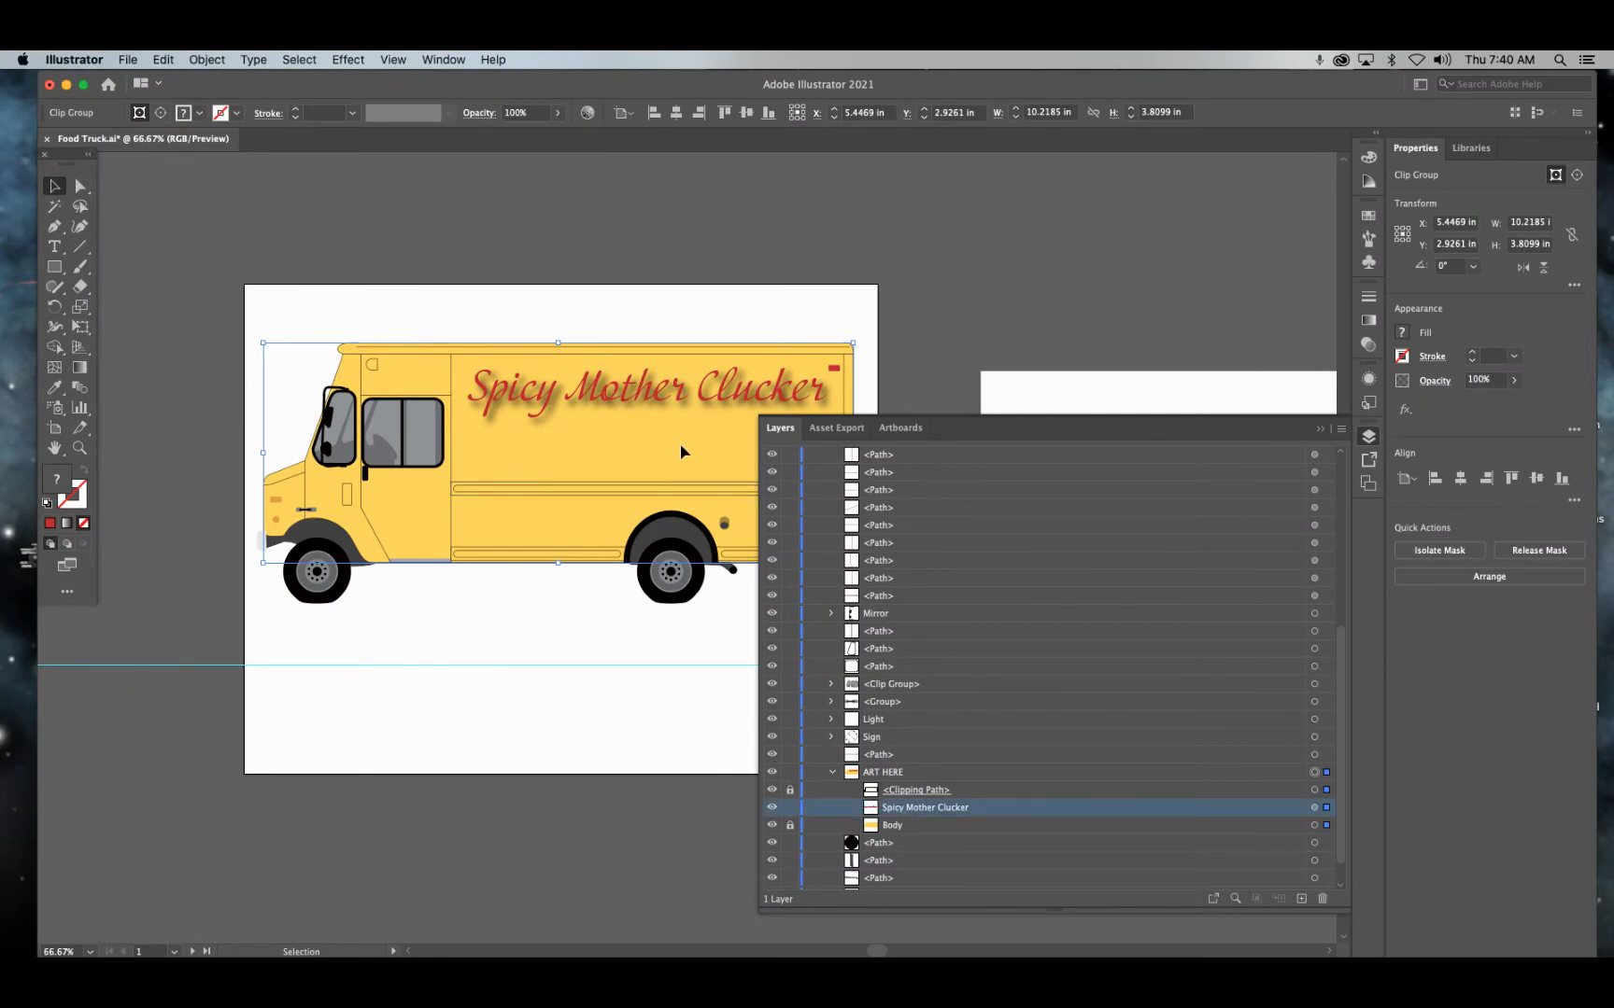
click(594, 702)
click(647, 385)
click(925, 365)
key(super+z)
key(super+z)
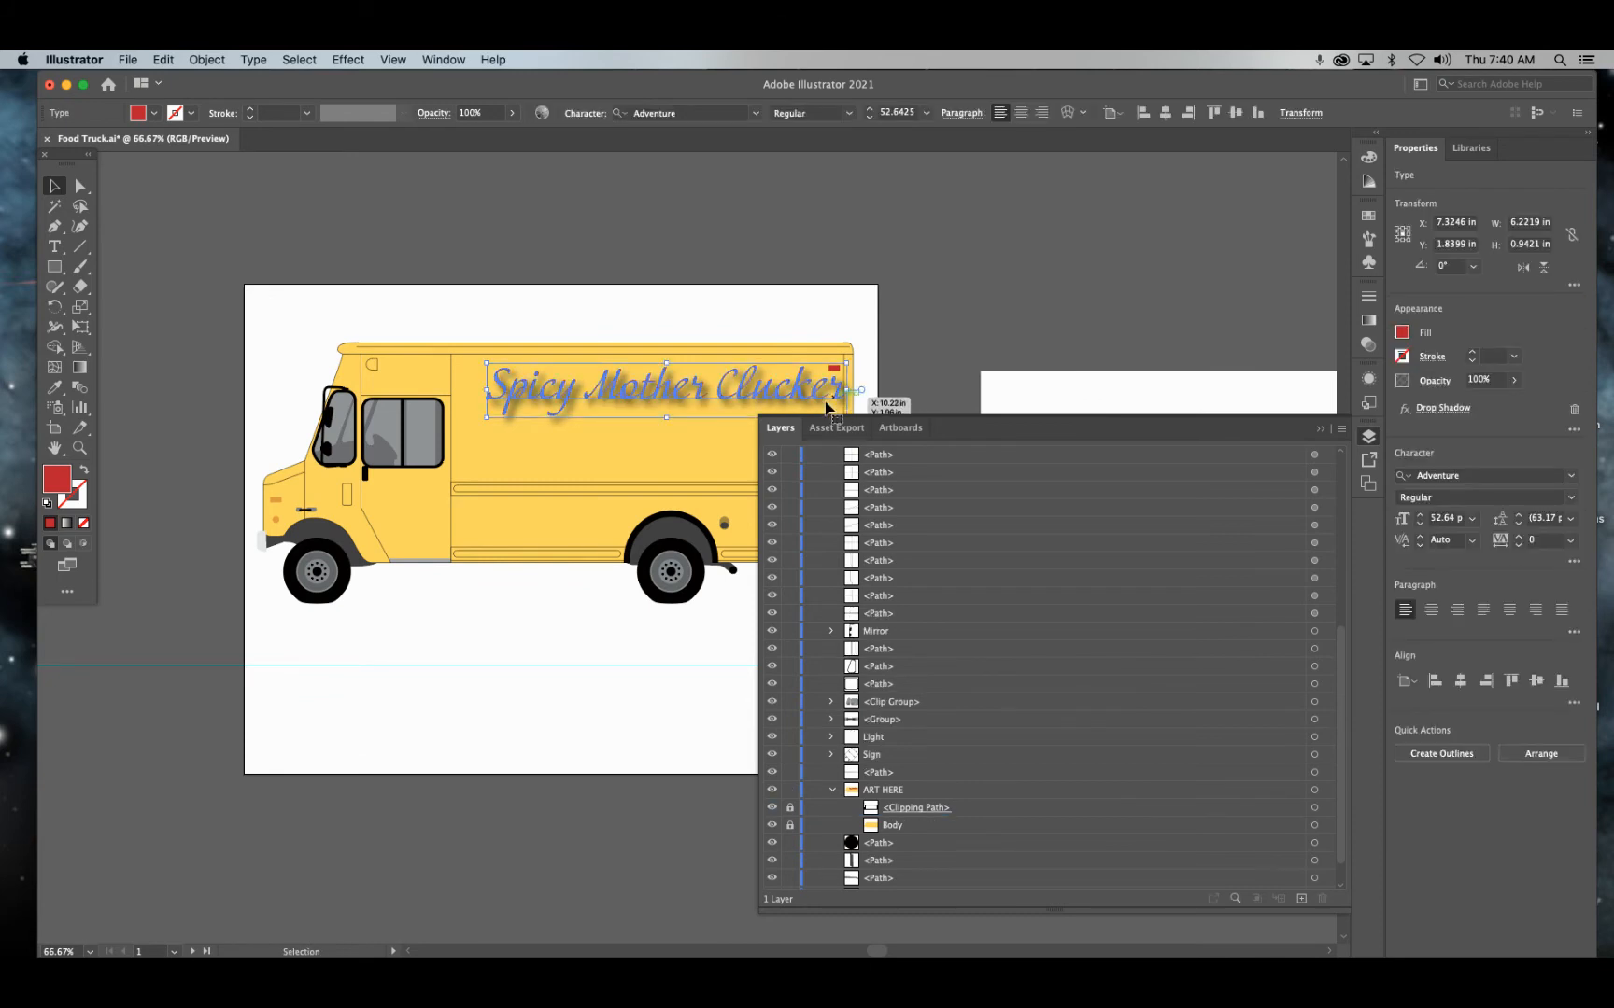
Enlarge the lettering to about 64.15 pt across the cab window and nest it in the ART HERE clip group directly above Body.
drag(669, 411, 642, 403)
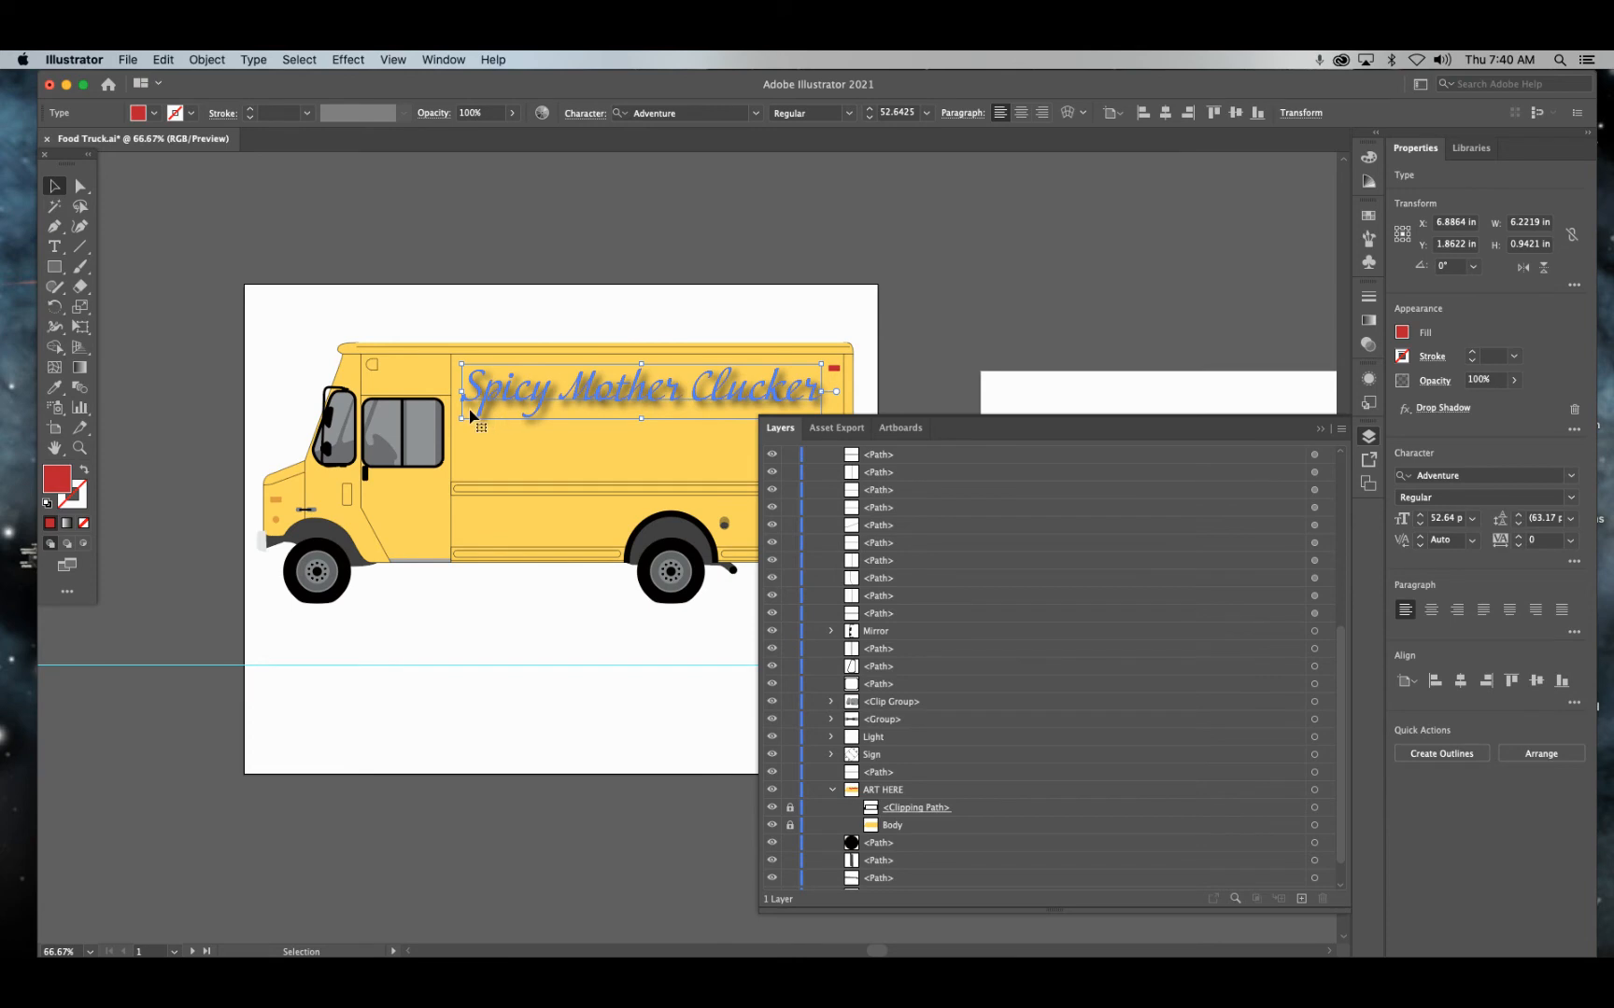
drag(446, 430, 382, 431)
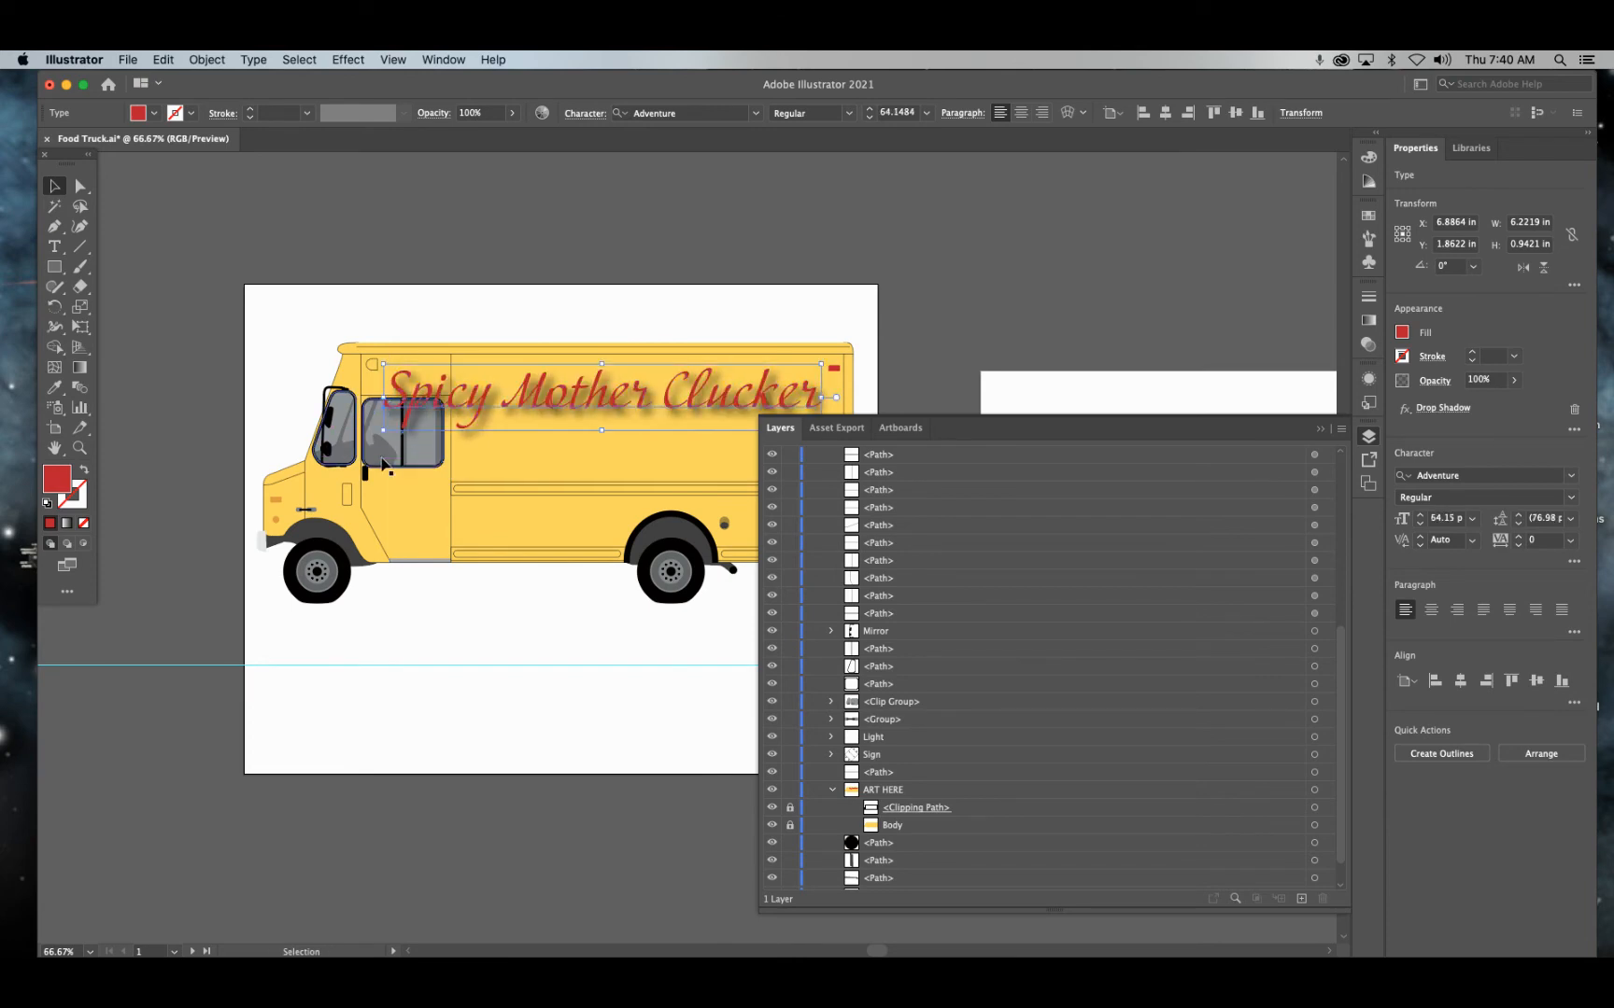
scroll(850, 864, up, 10)
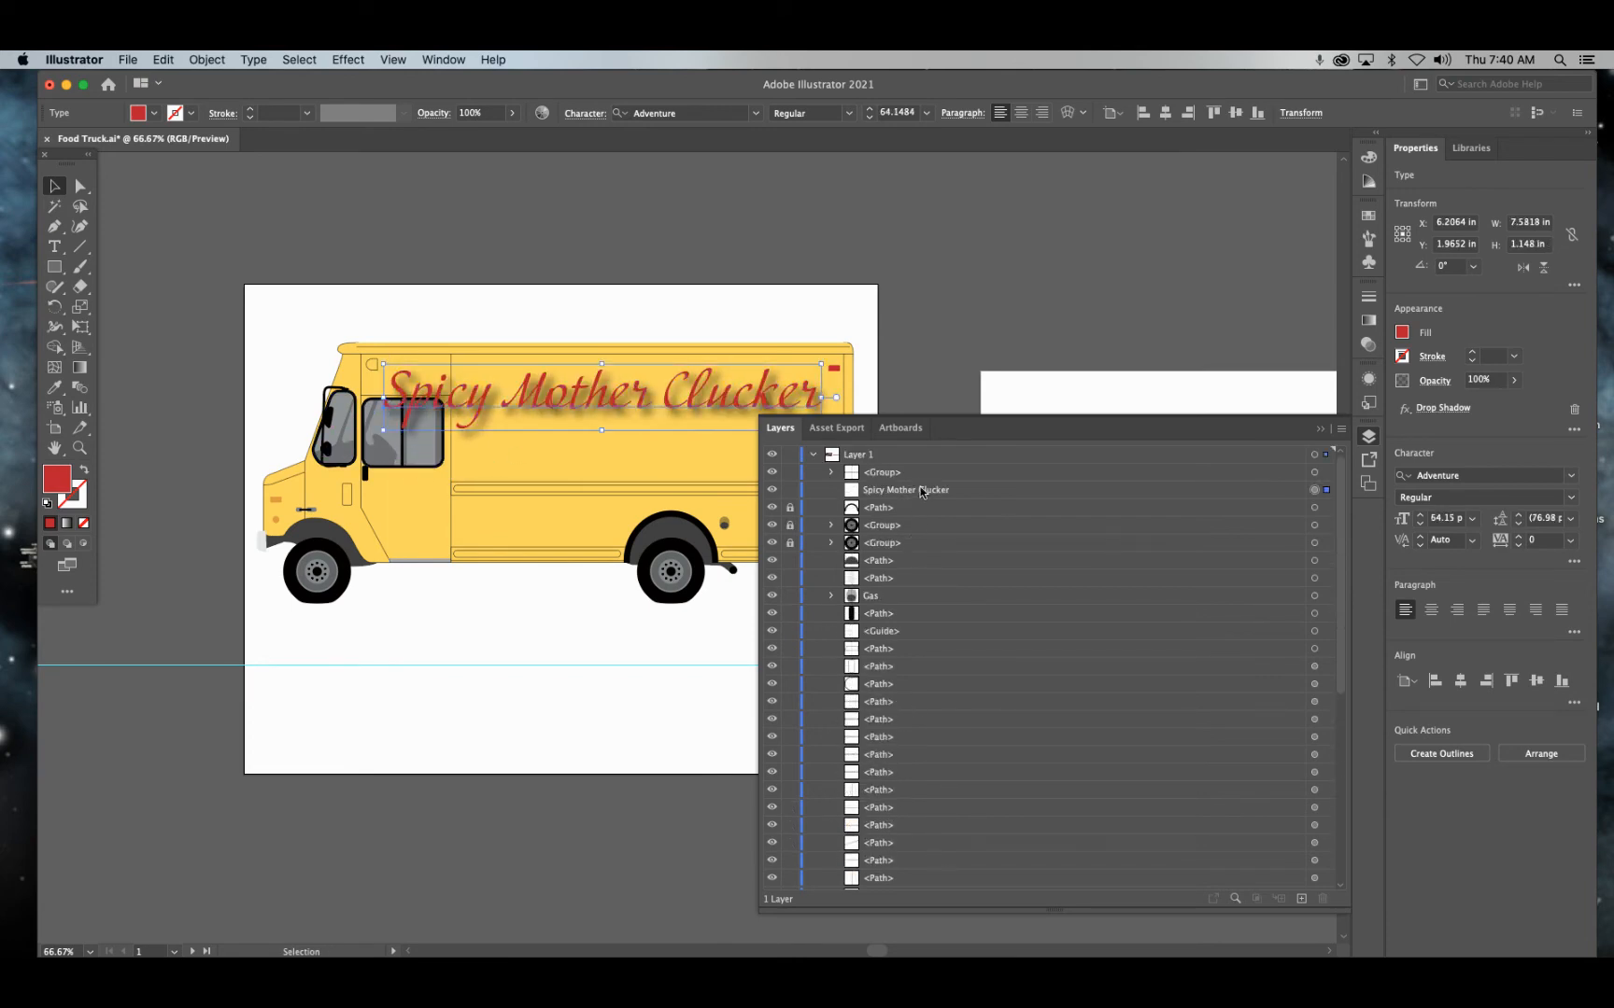
drag(911, 493, 953, 785)
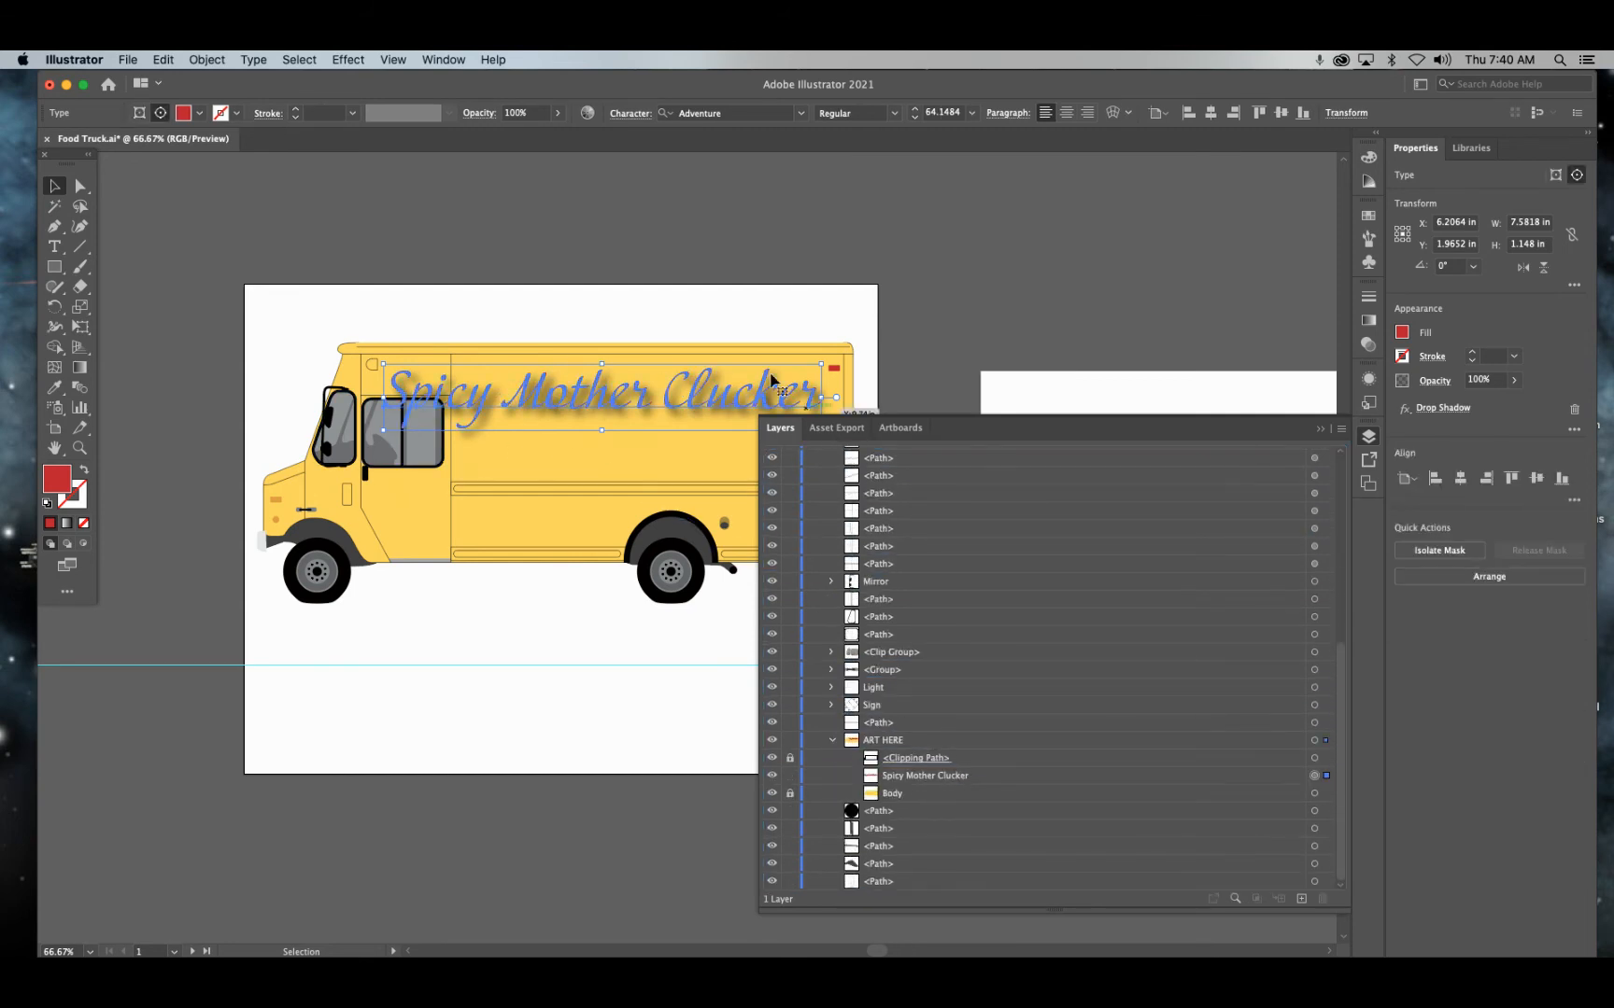
Shrink the lettering to fit the truck's side panel behind the cab window and nudge it slightly to the right.
drag(384, 432, 454, 414)
drag(627, 395, 636, 395)
click(585, 679)
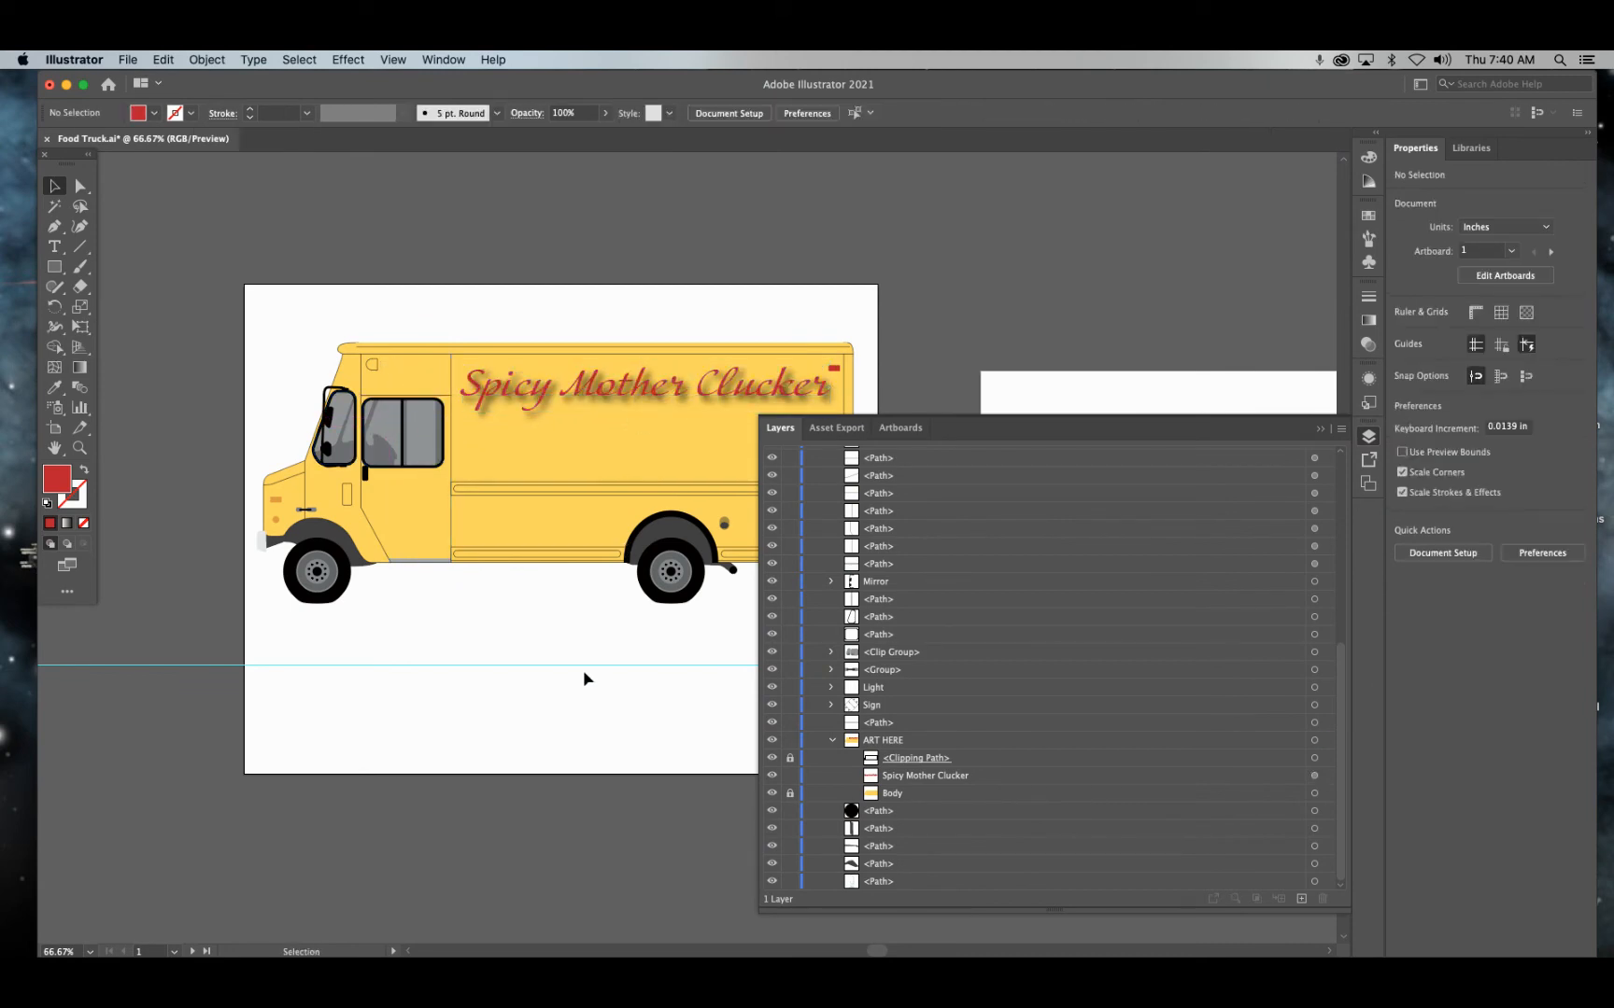
Move the red wavy stripes onto the truck's lower body, widen them to about 10.53 in and lower them slightly.
click(1101, 404)
scroll(965, 513, up, 10)
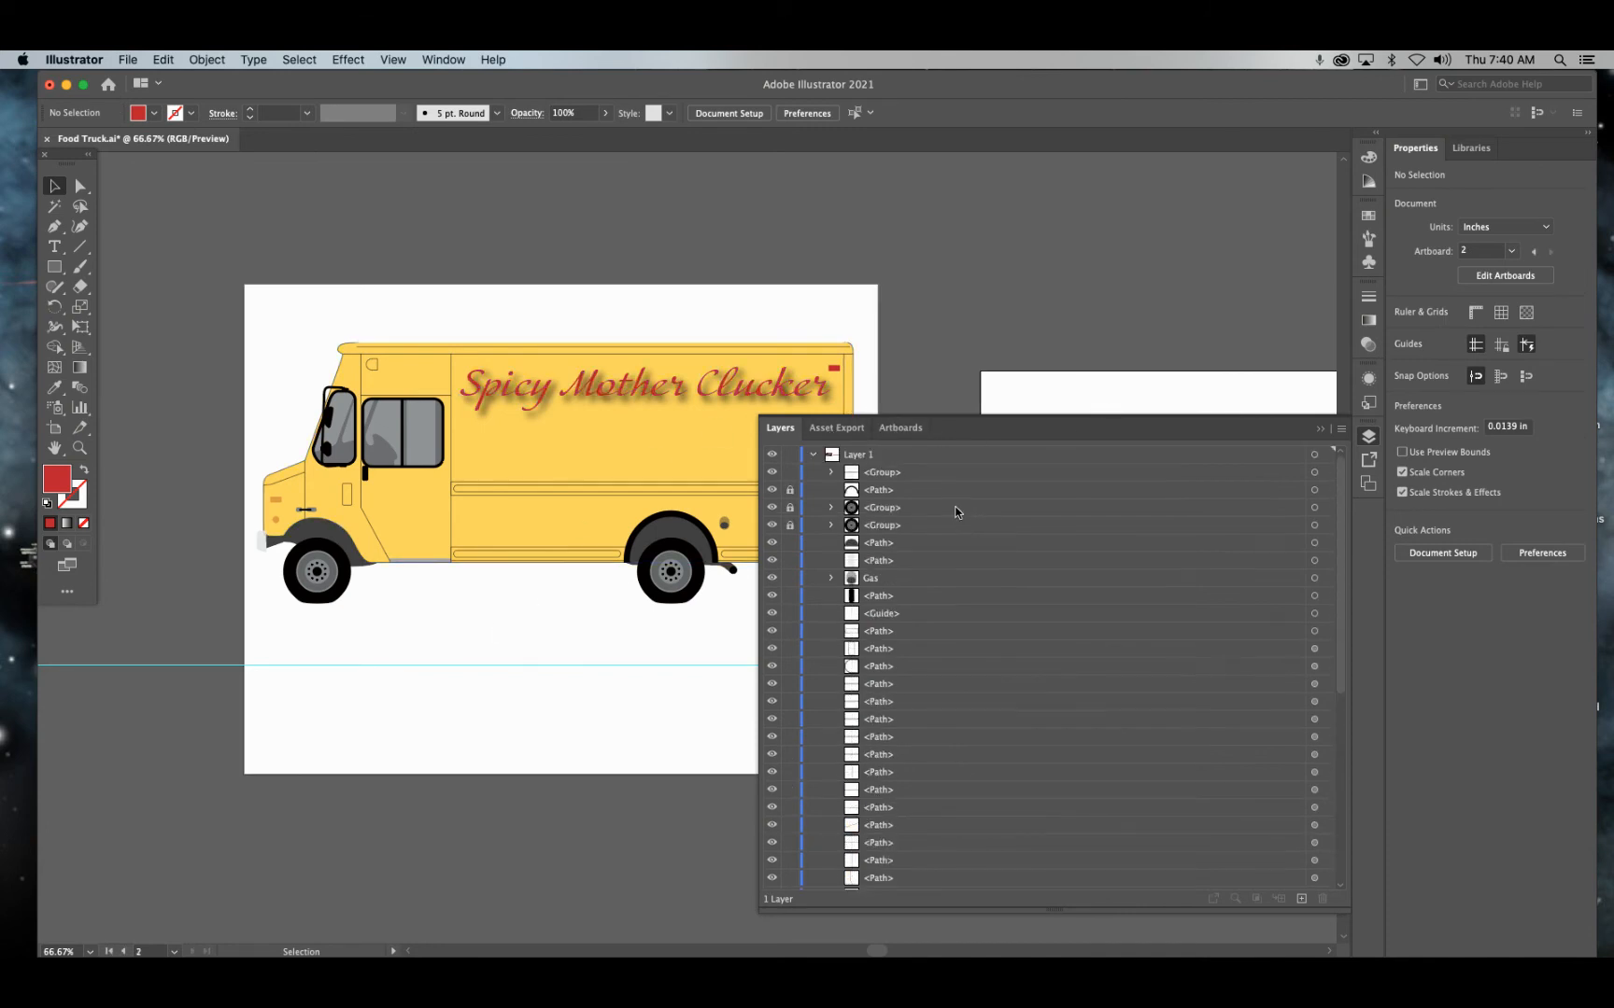
click(787, 432)
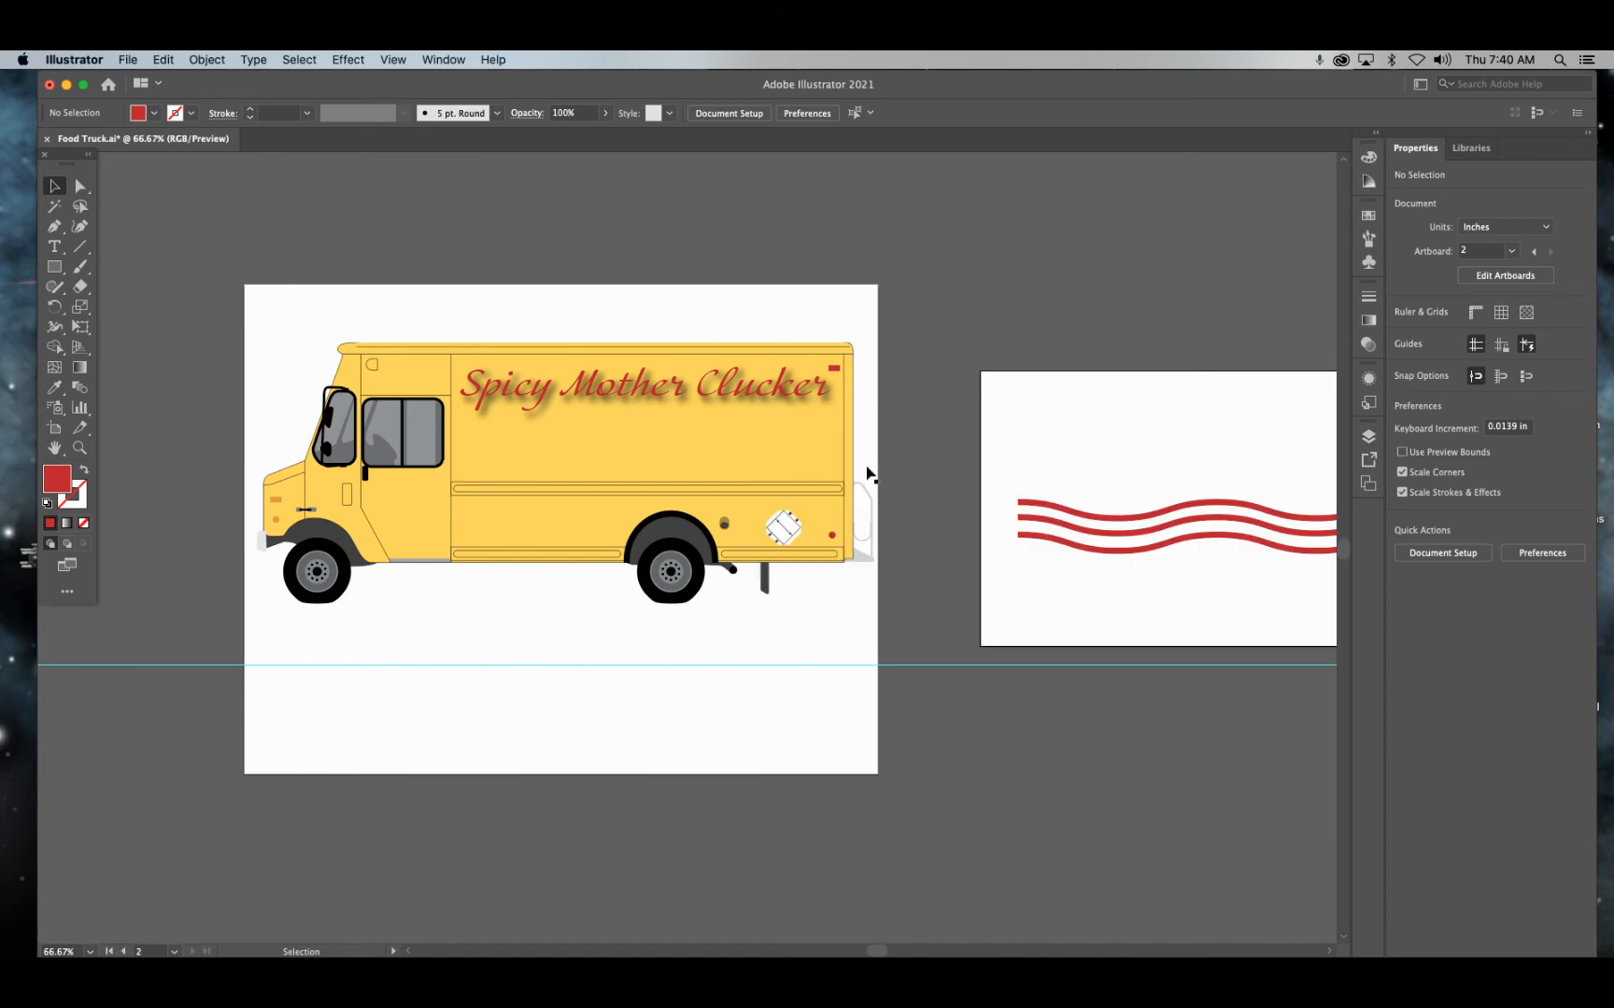
mouse_move(1146, 540)
mouse_down()
mouse_move(462, 540)
mouse_move(485, 532)
mouse_up()
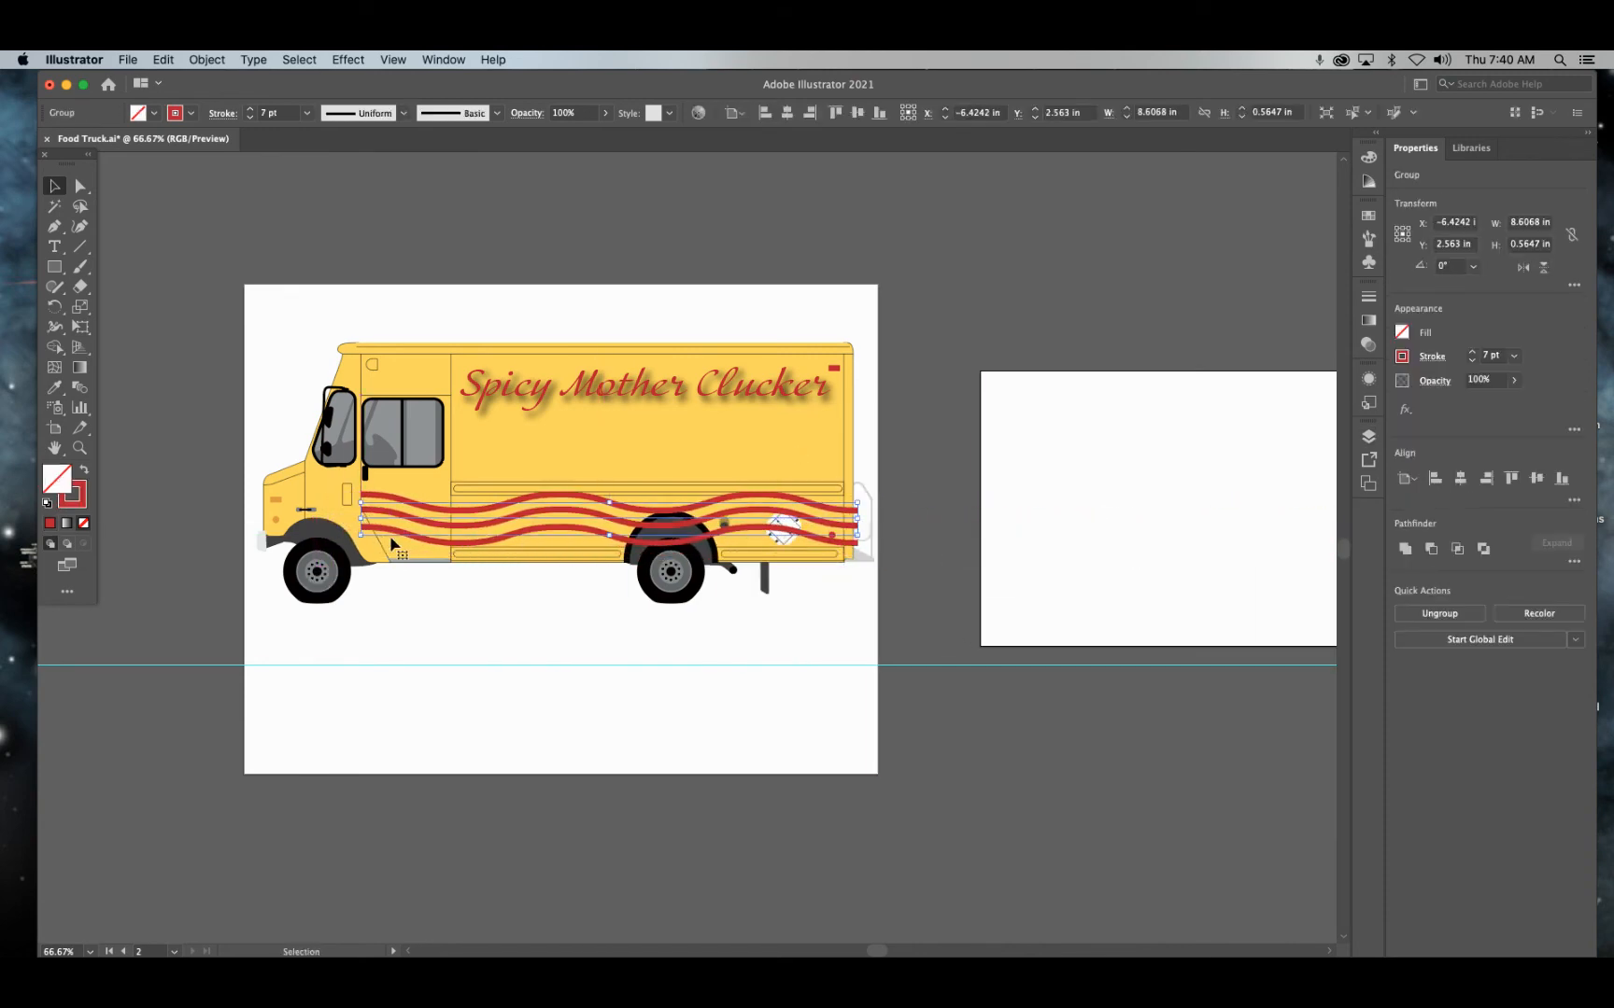
drag(353, 518, 251, 518)
drag(616, 527, 617, 538)
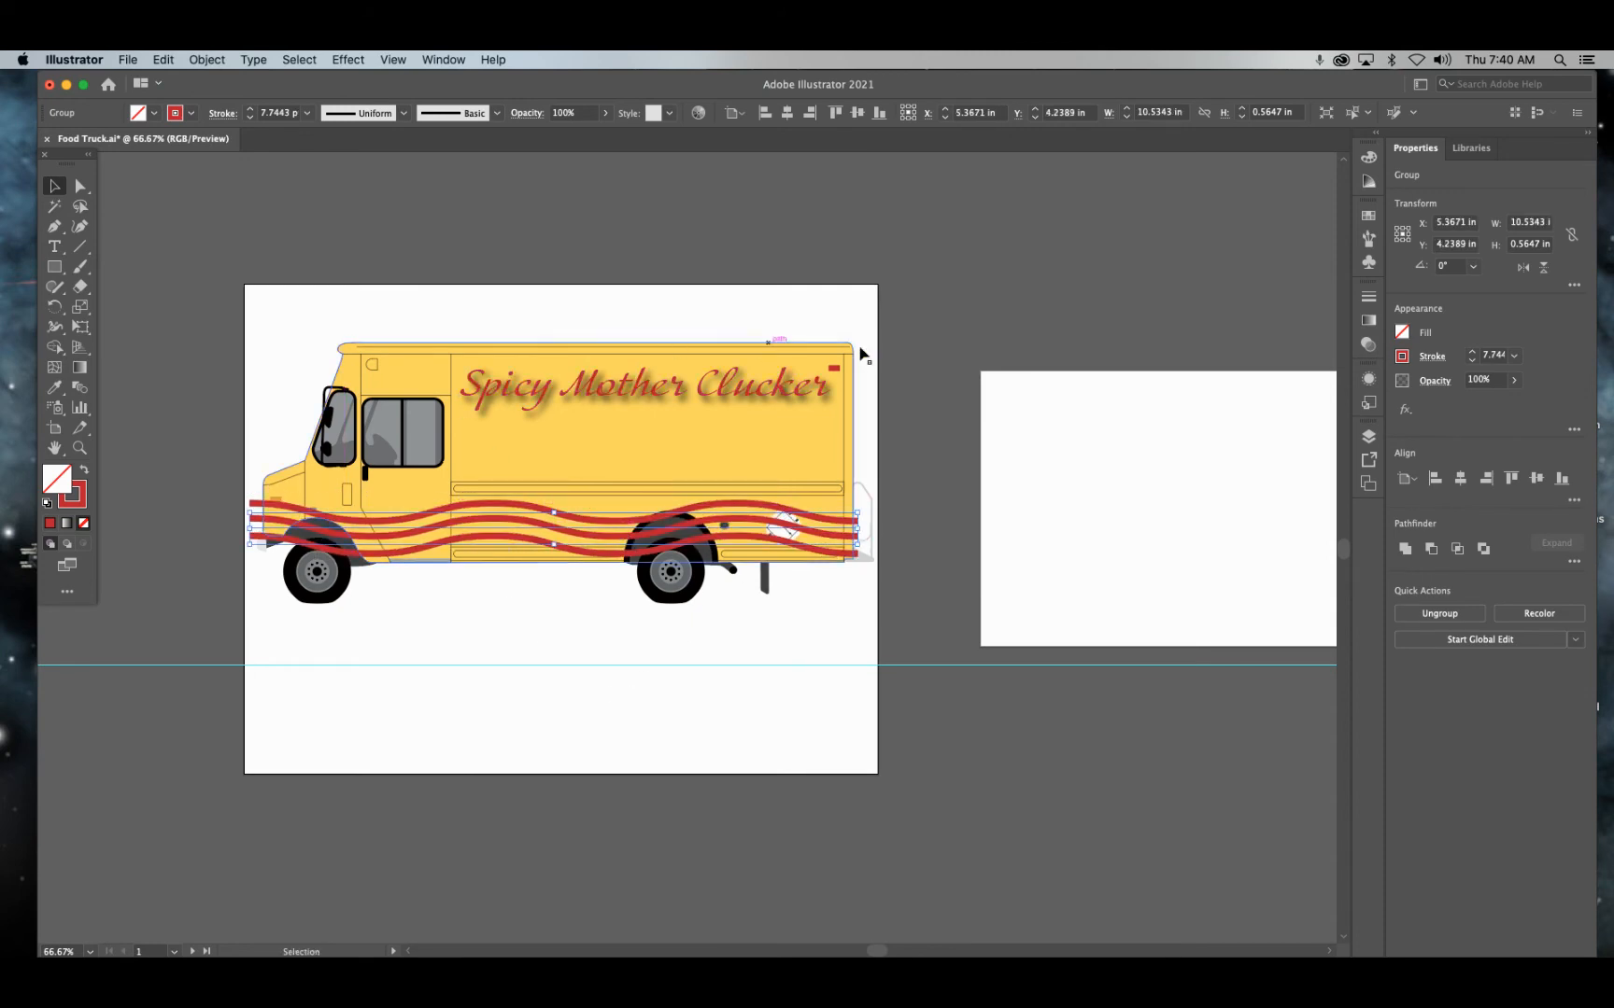
Nest the wavy stripes group inside the ART HERE clip group, directly above the "Spicy Mother Clucker" text.
click(1369, 436)
drag(897, 478, 943, 772)
scroll(939, 610, down, 8)
click(616, 630)
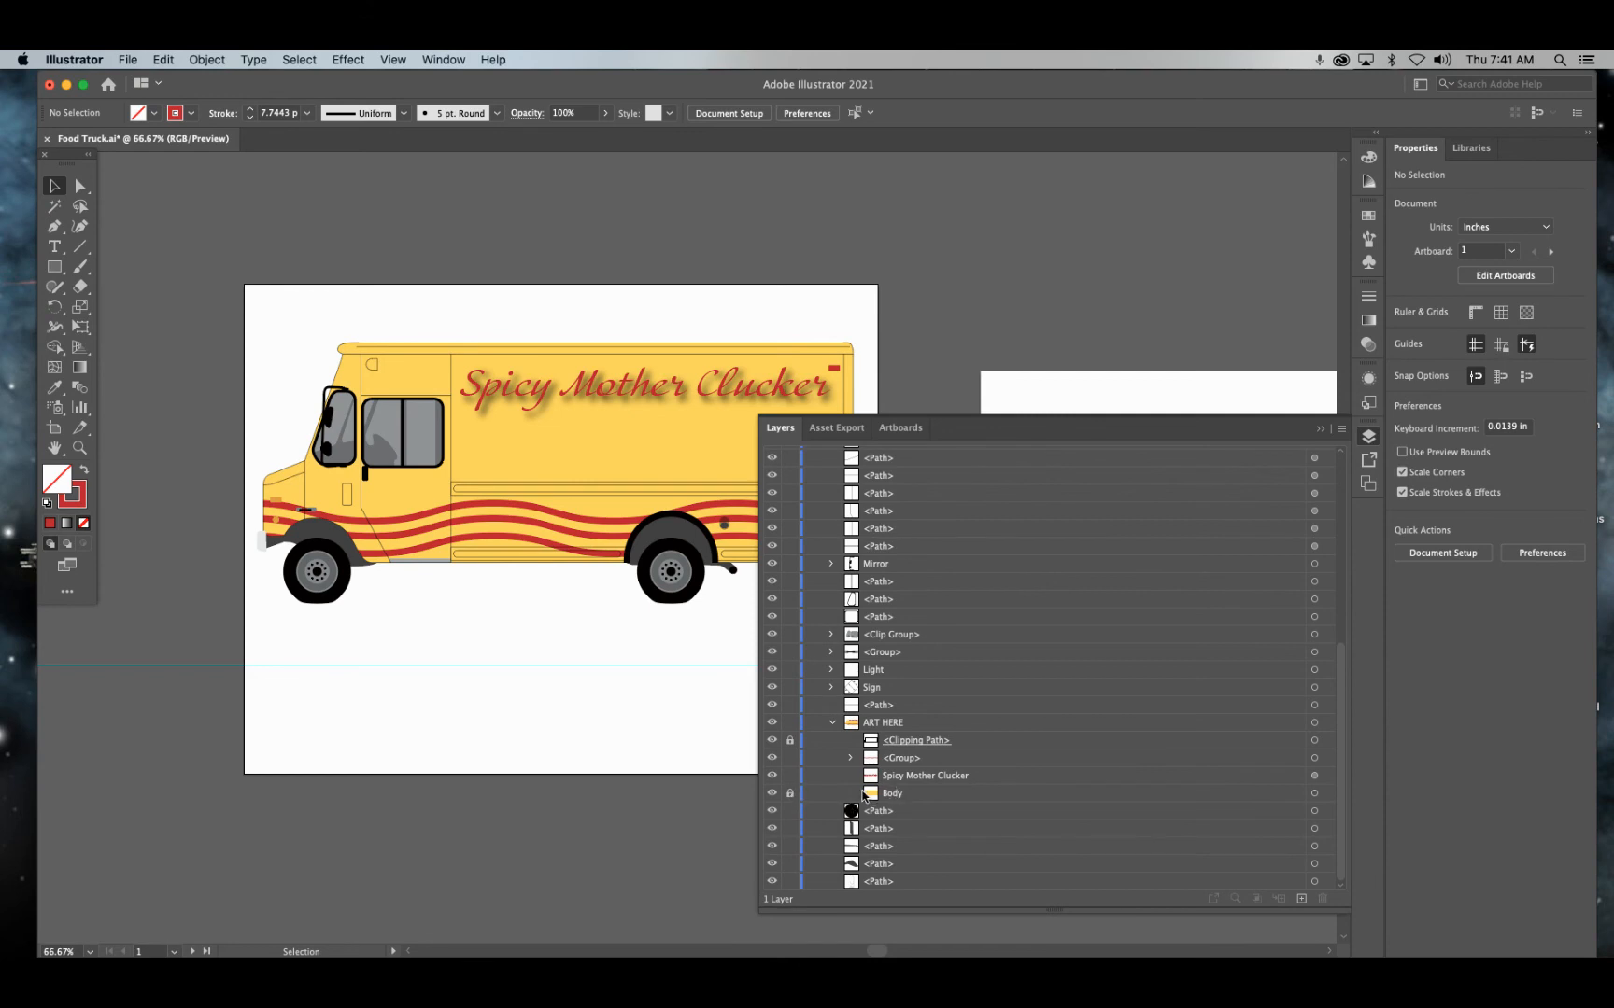
Hide the yellow Body and draw a rectangle about 12.64 by 4.49 in starting on the blank second artboard.
click(771, 794)
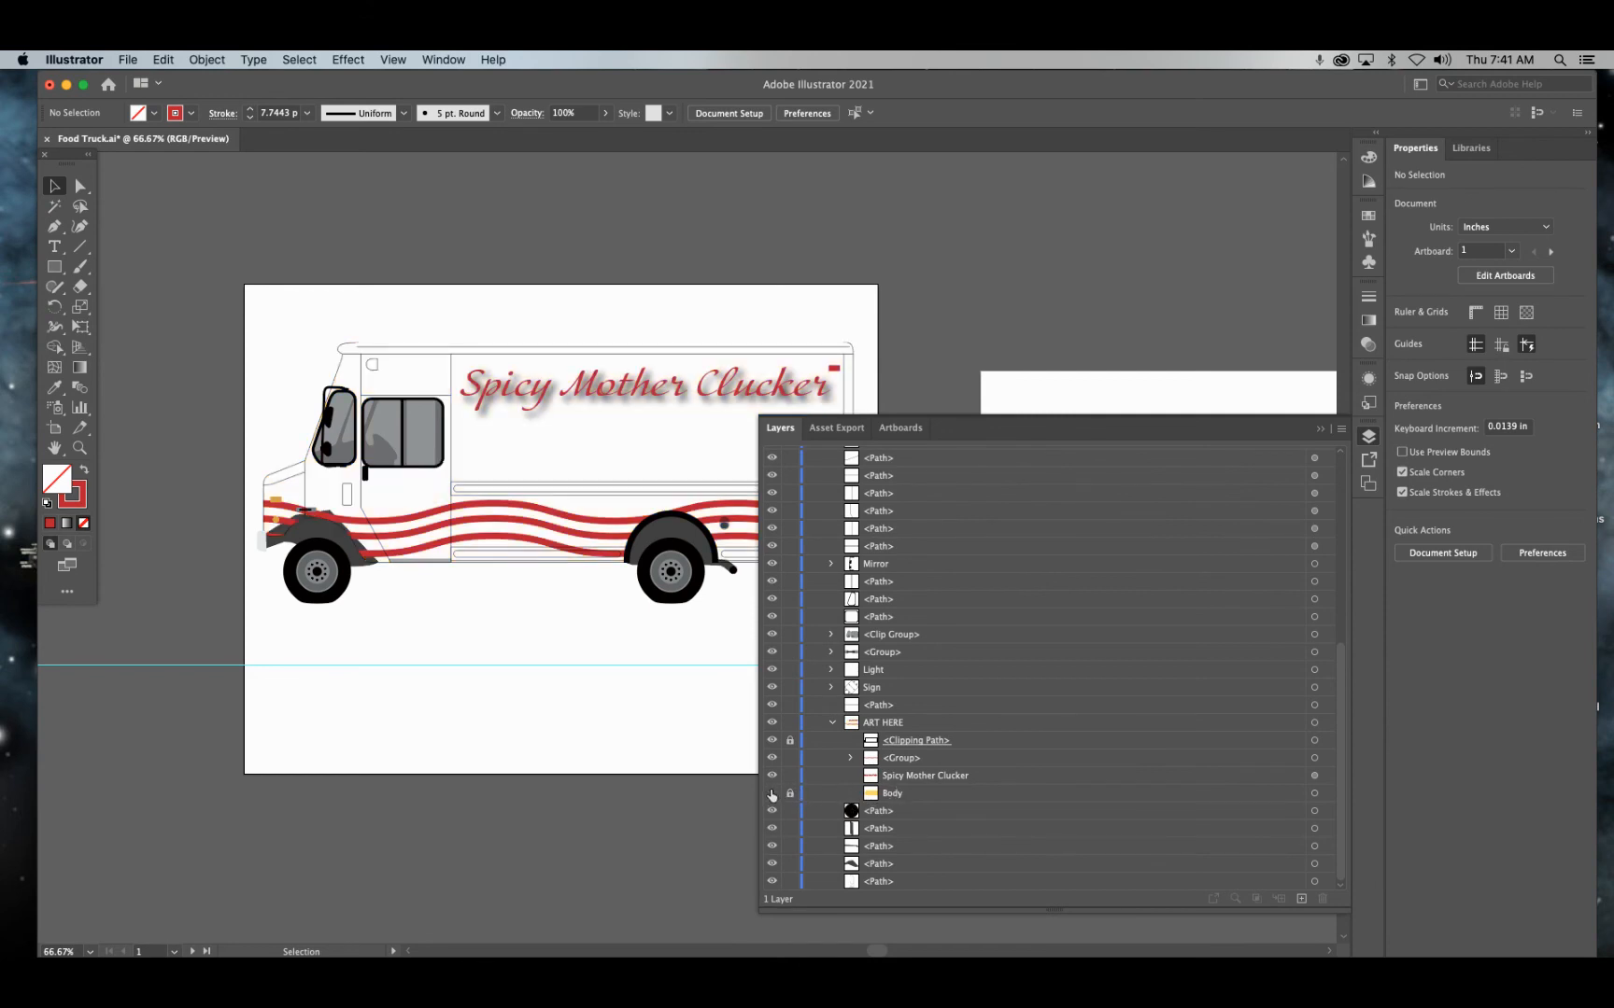
scroll(529, 706, right, 10)
scroll(529, 706, down, 3)
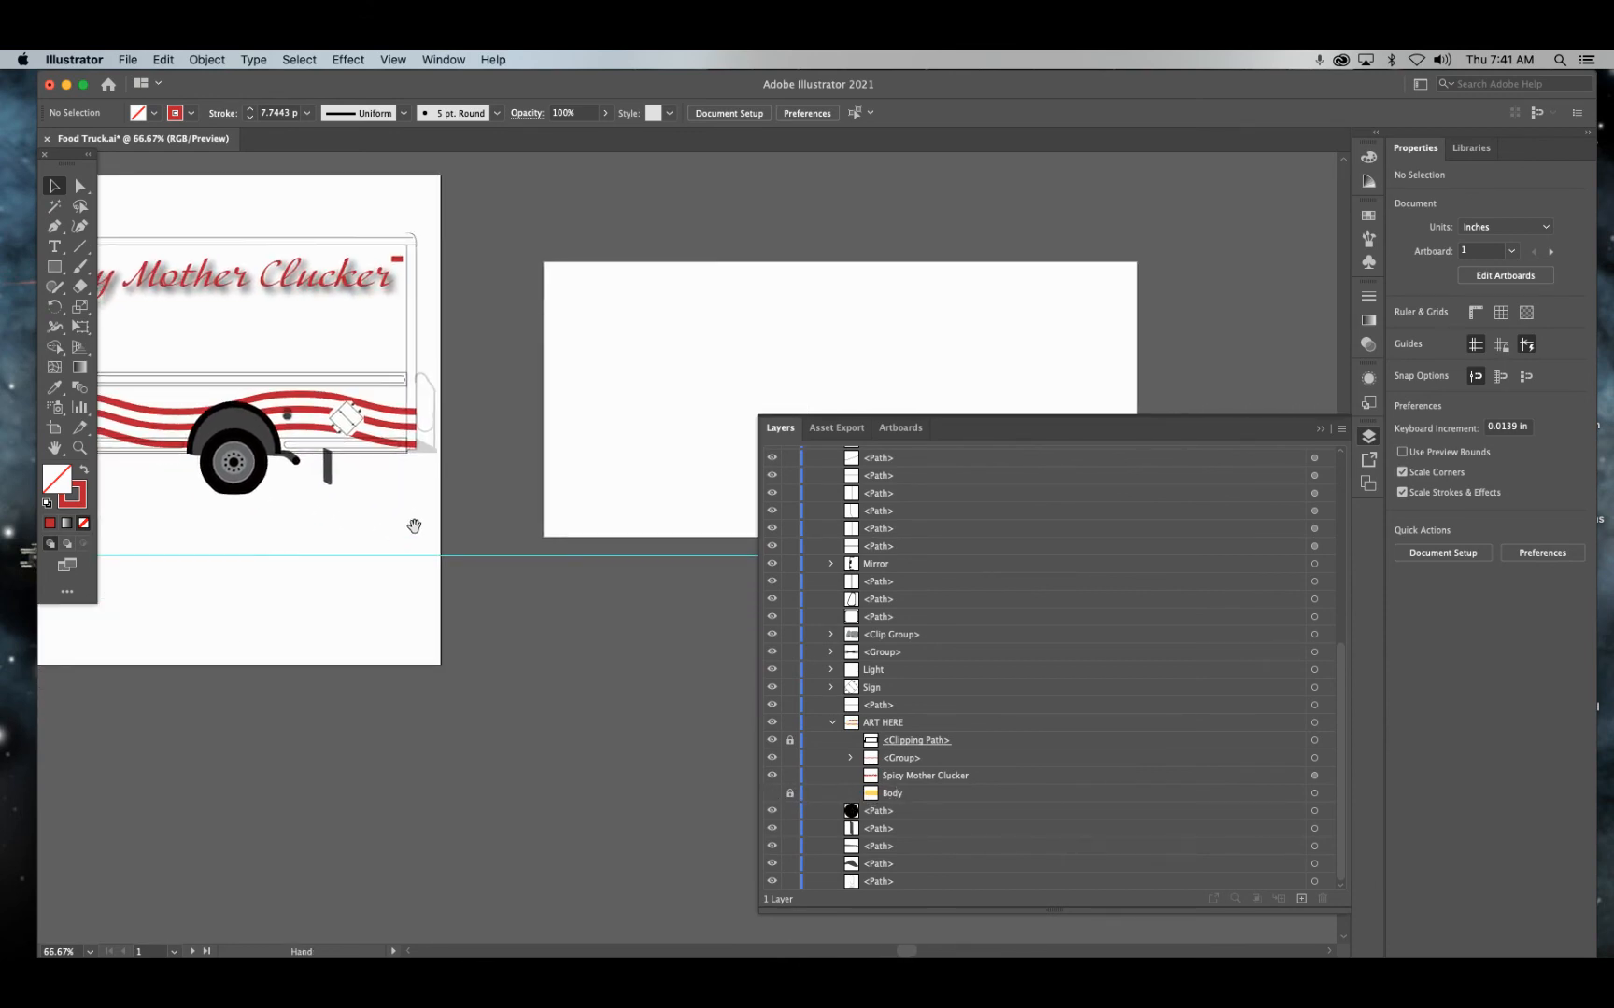
key(m)
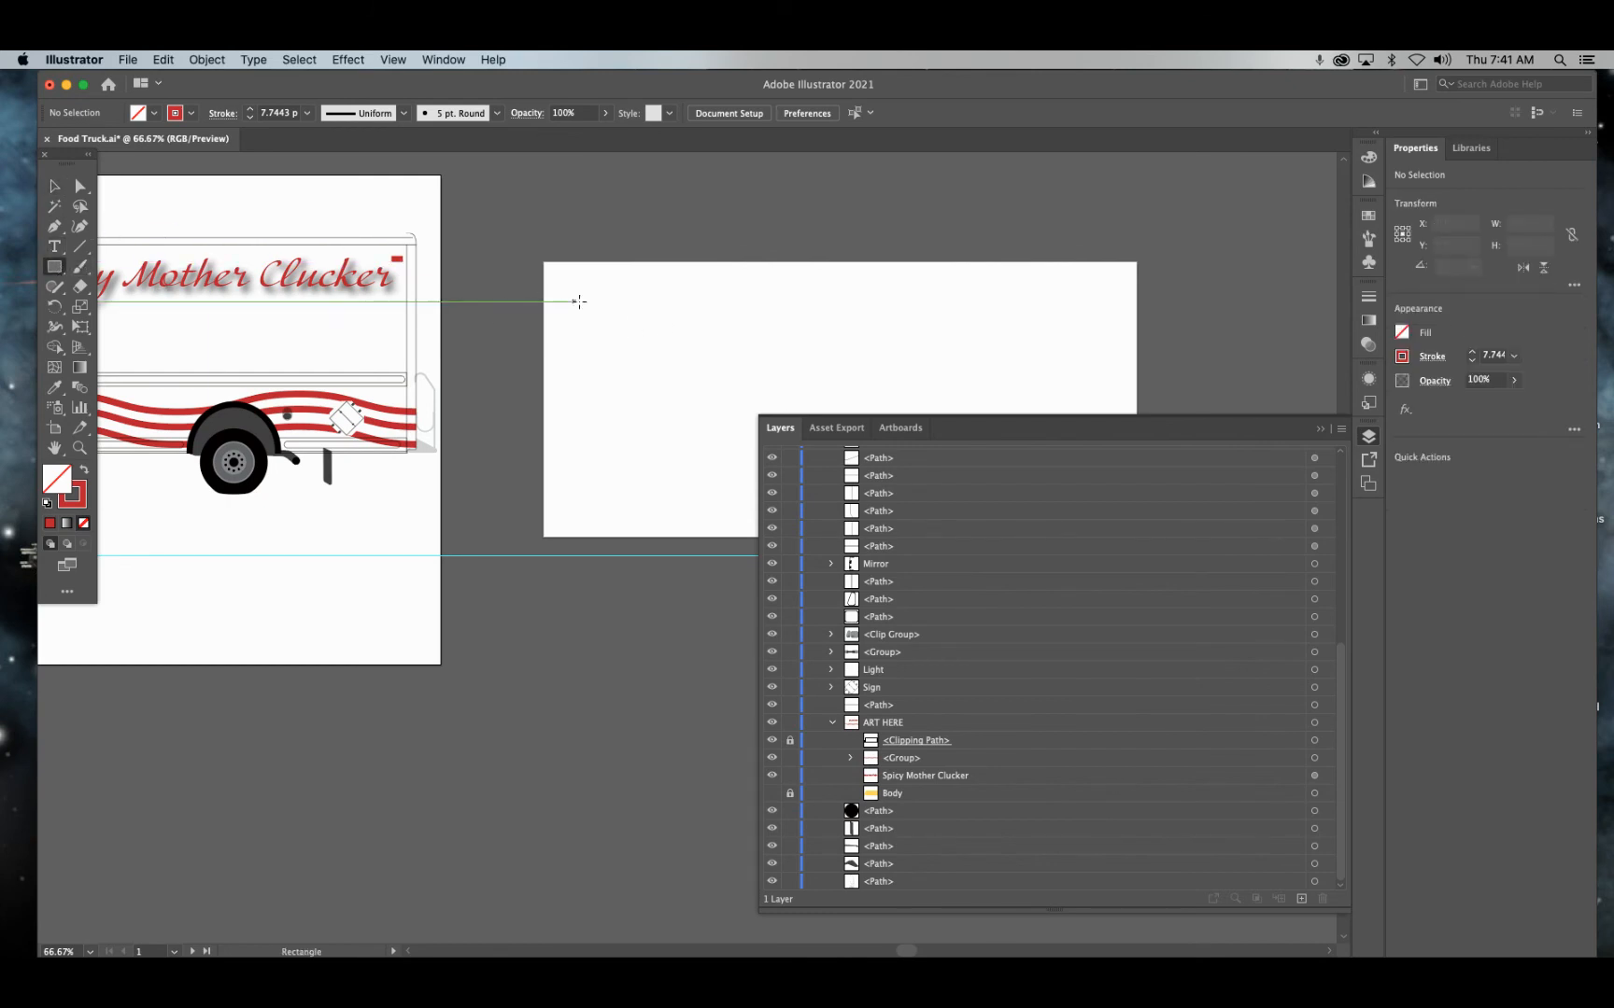
drag(573, 297, 1301, 554)
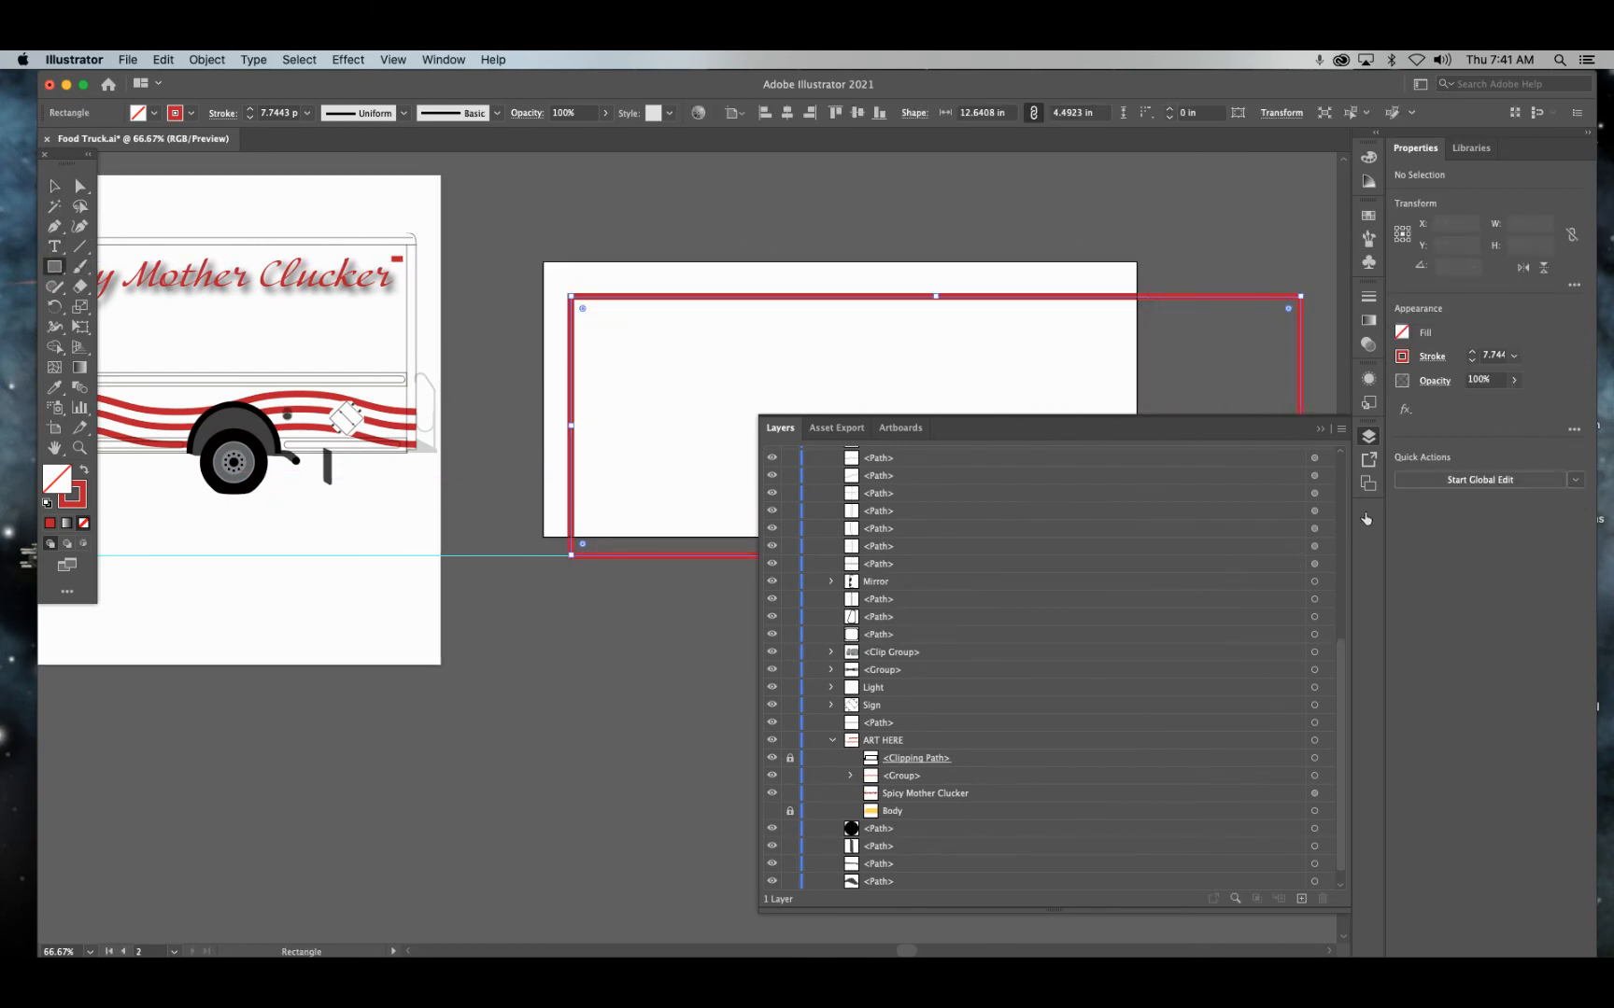
Give the new rectangle a light blue fill and no stroke.
click(1402, 332)
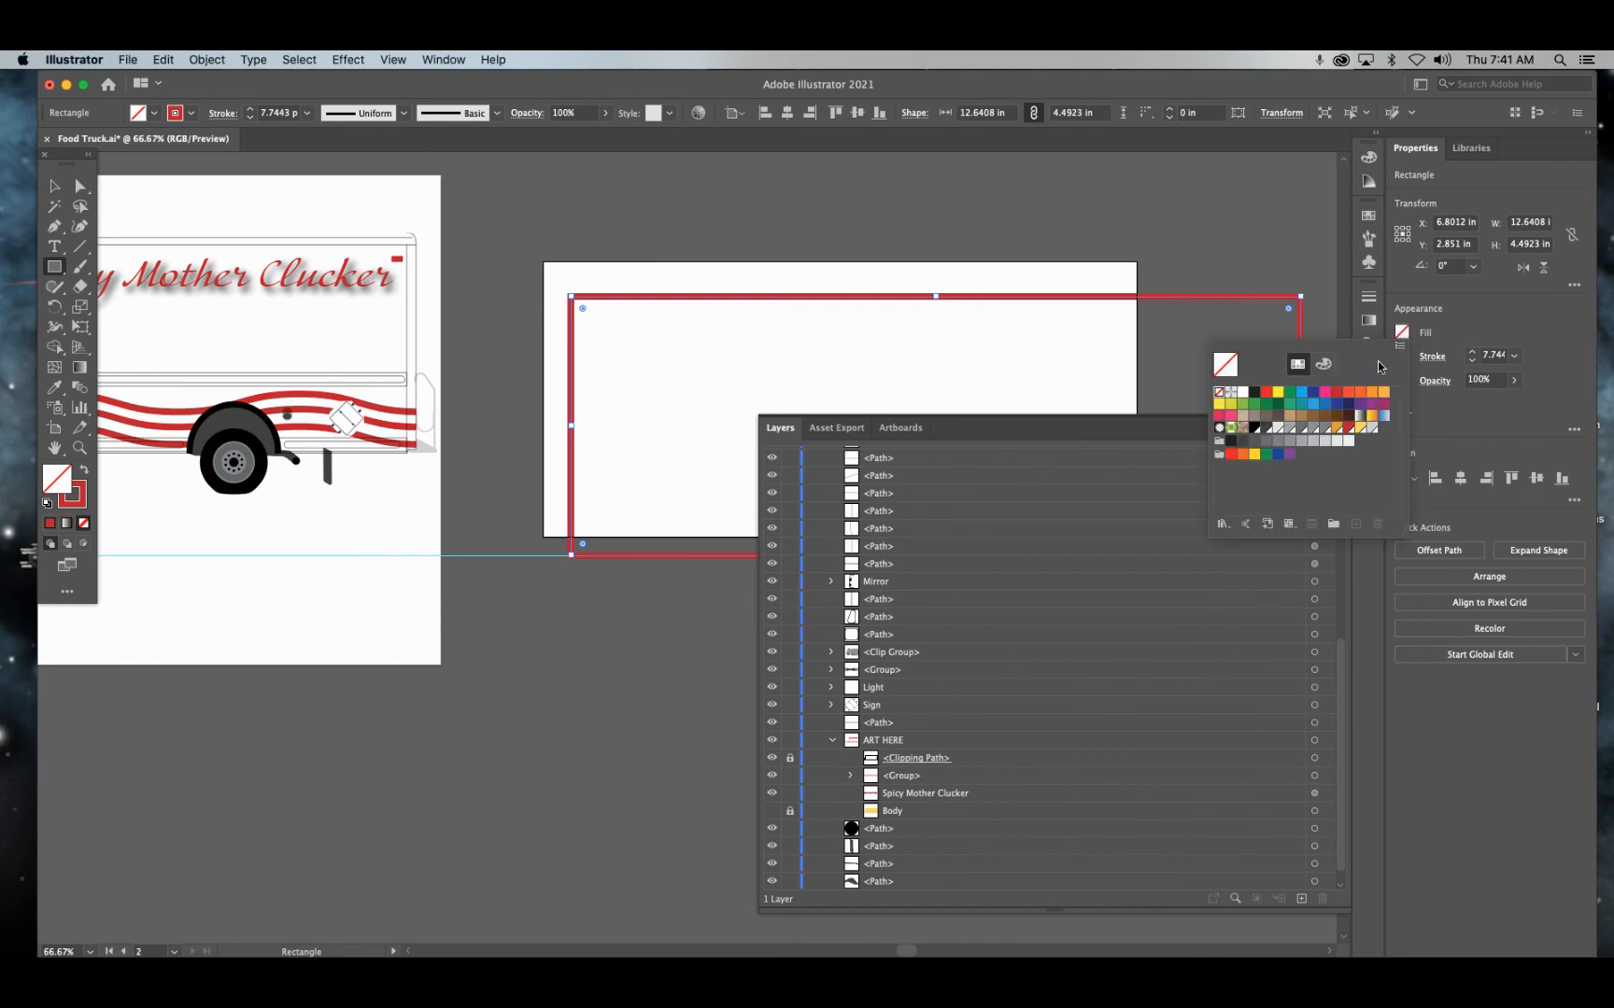
click(1303, 395)
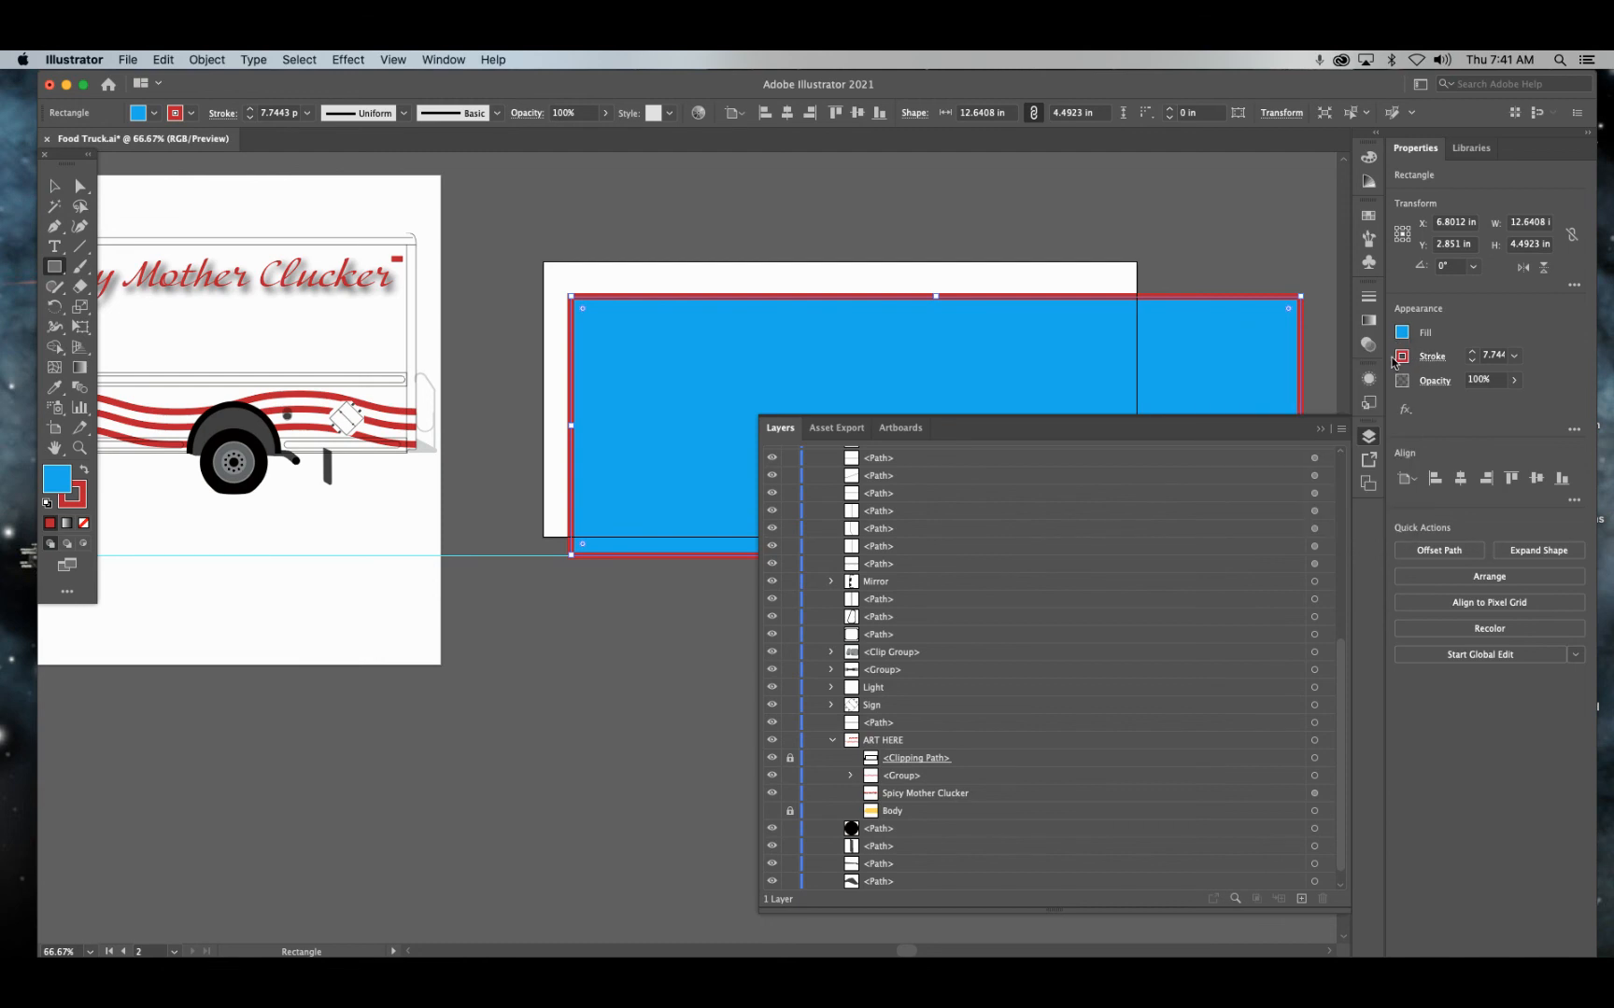
click(1401, 358)
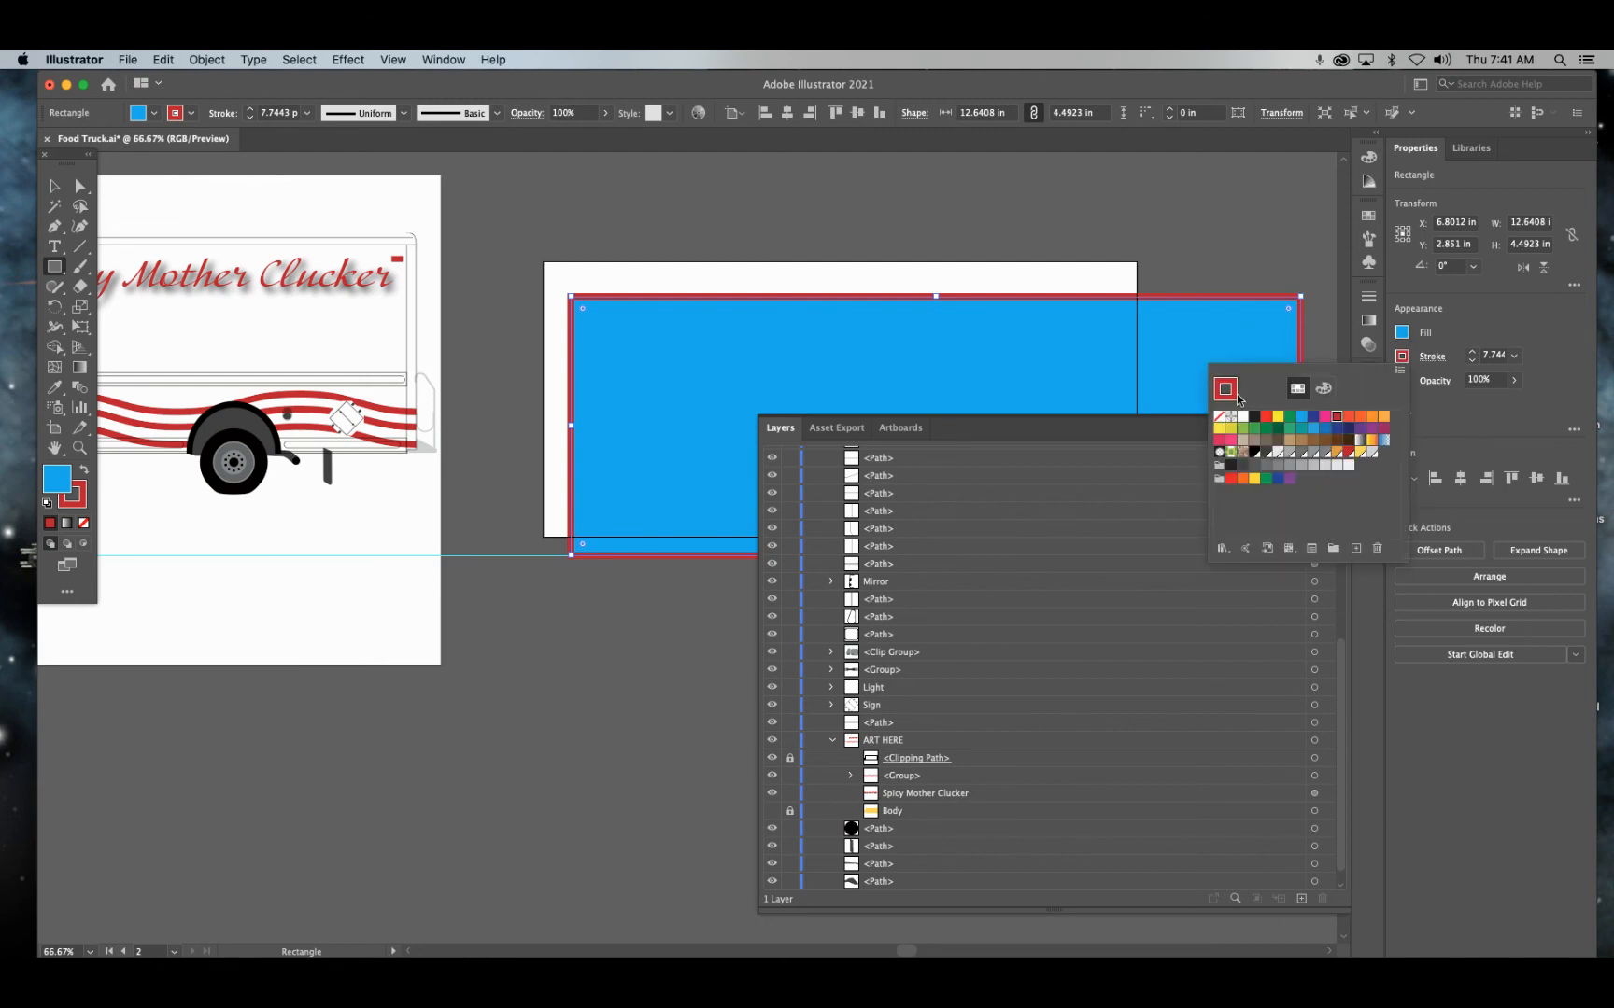
click(1217, 418)
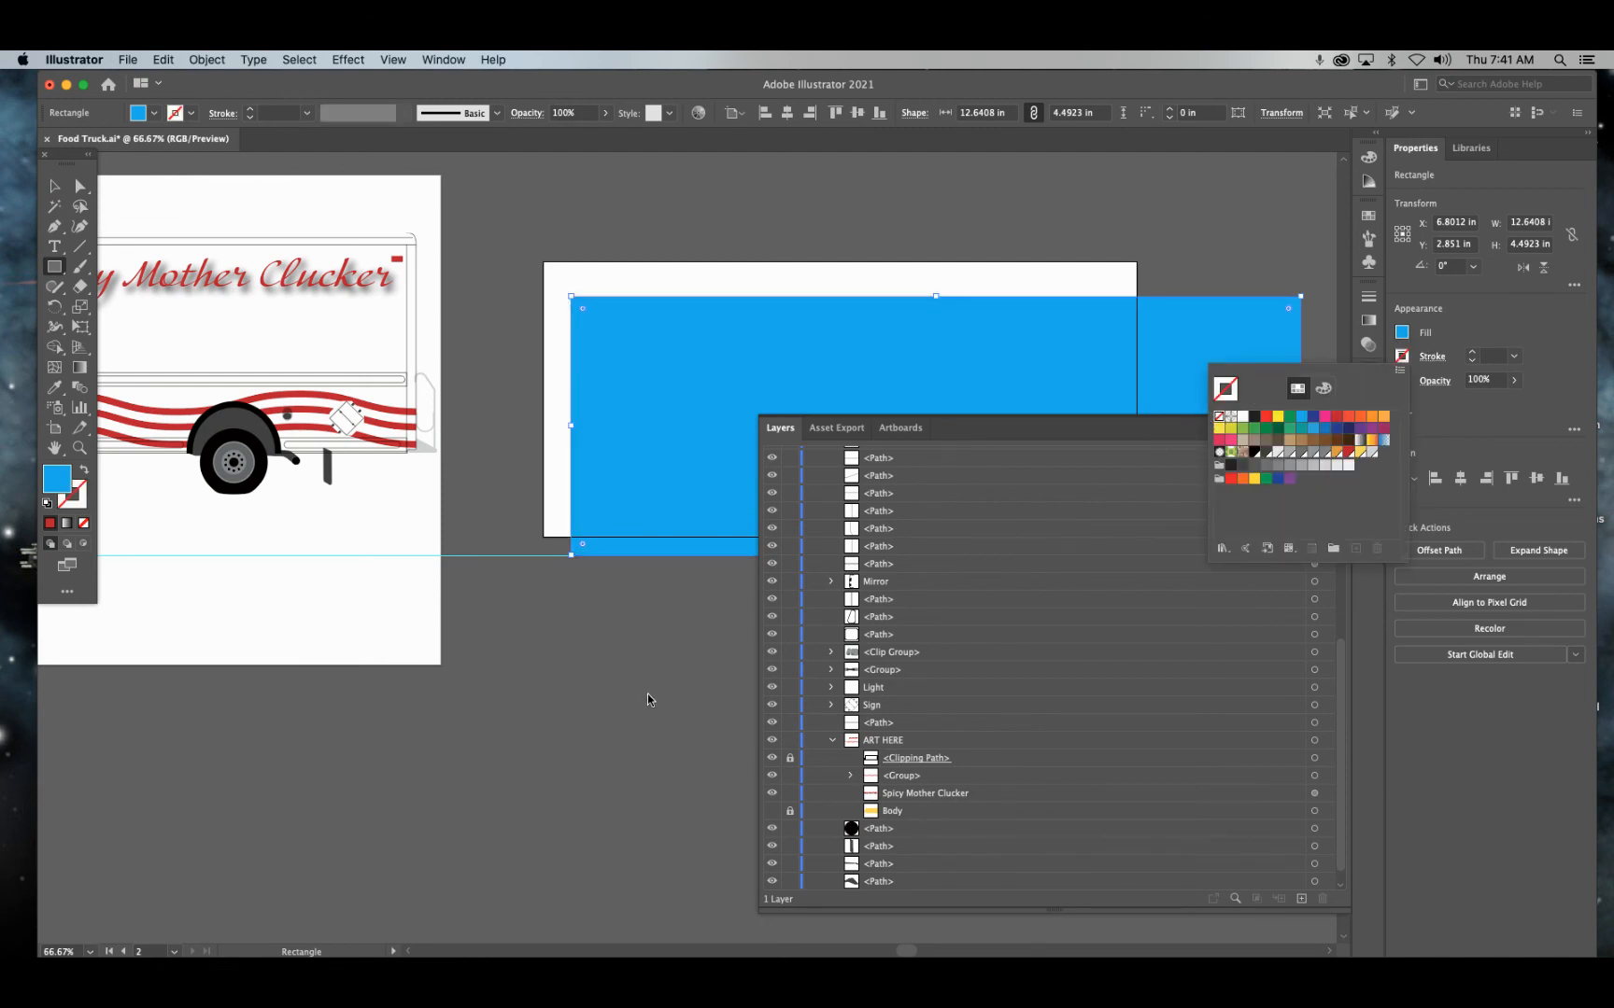
Move the blue rectangle over the whole truck and nest it in the ART HERE clip group between the lettering and Body.
click(54, 189)
drag(691, 374, 340, 402)
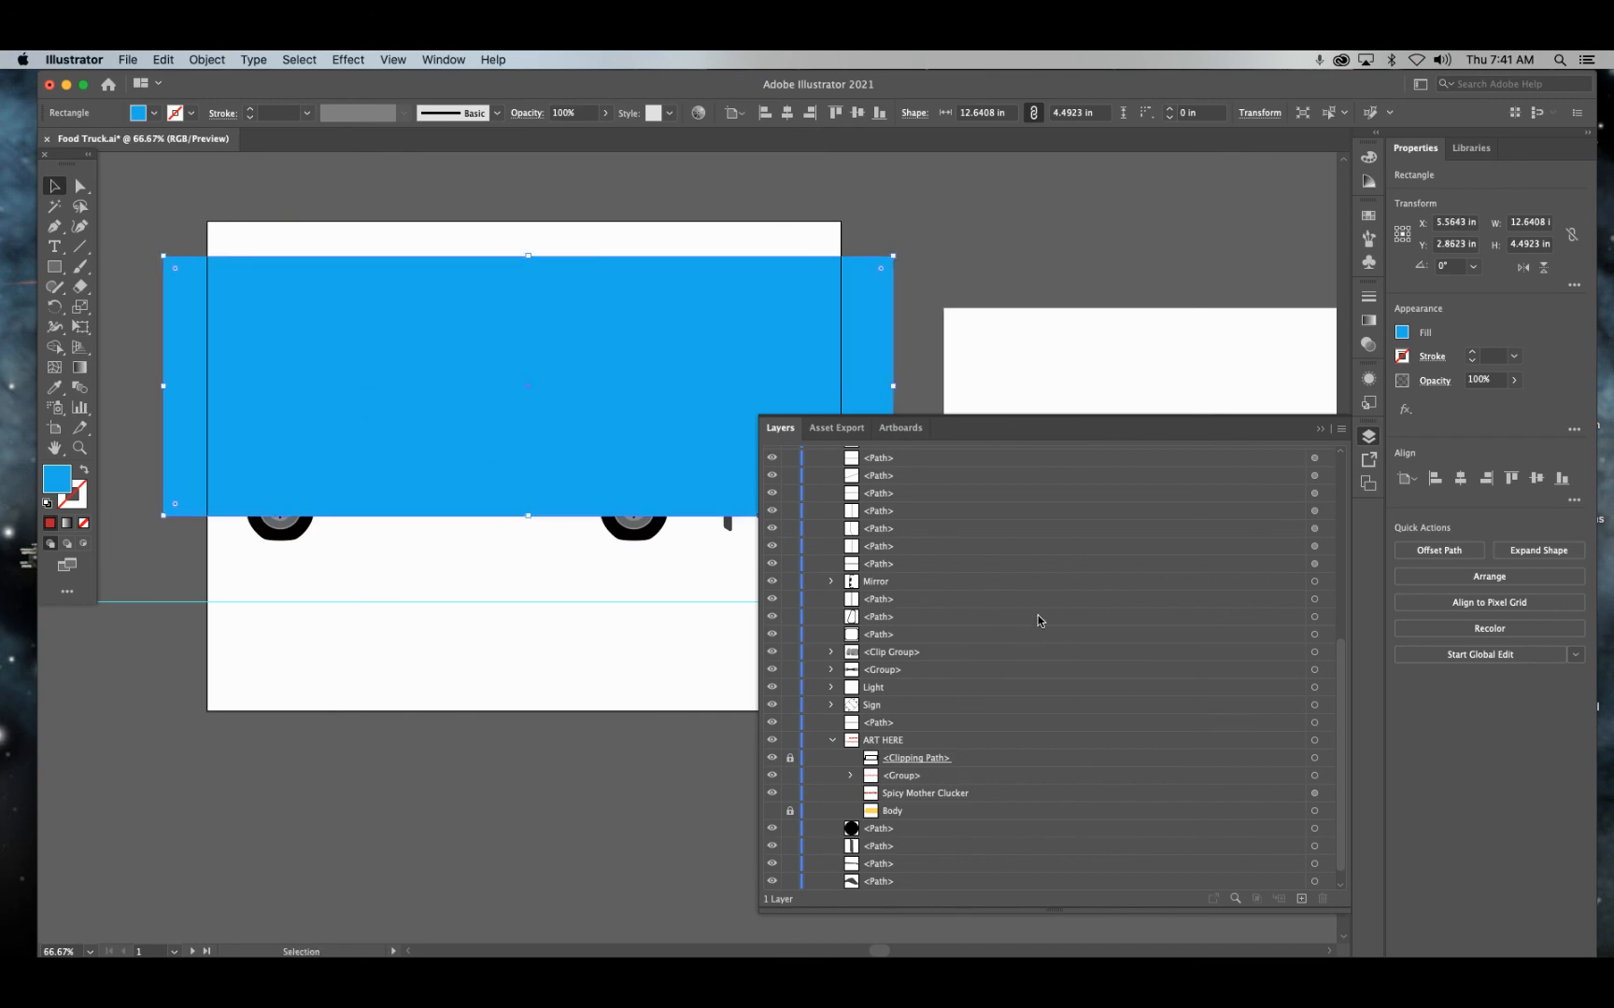
key(Return)
key(Escape)
scroll(1044, 607, up, 10)
drag(903, 476, 951, 803)
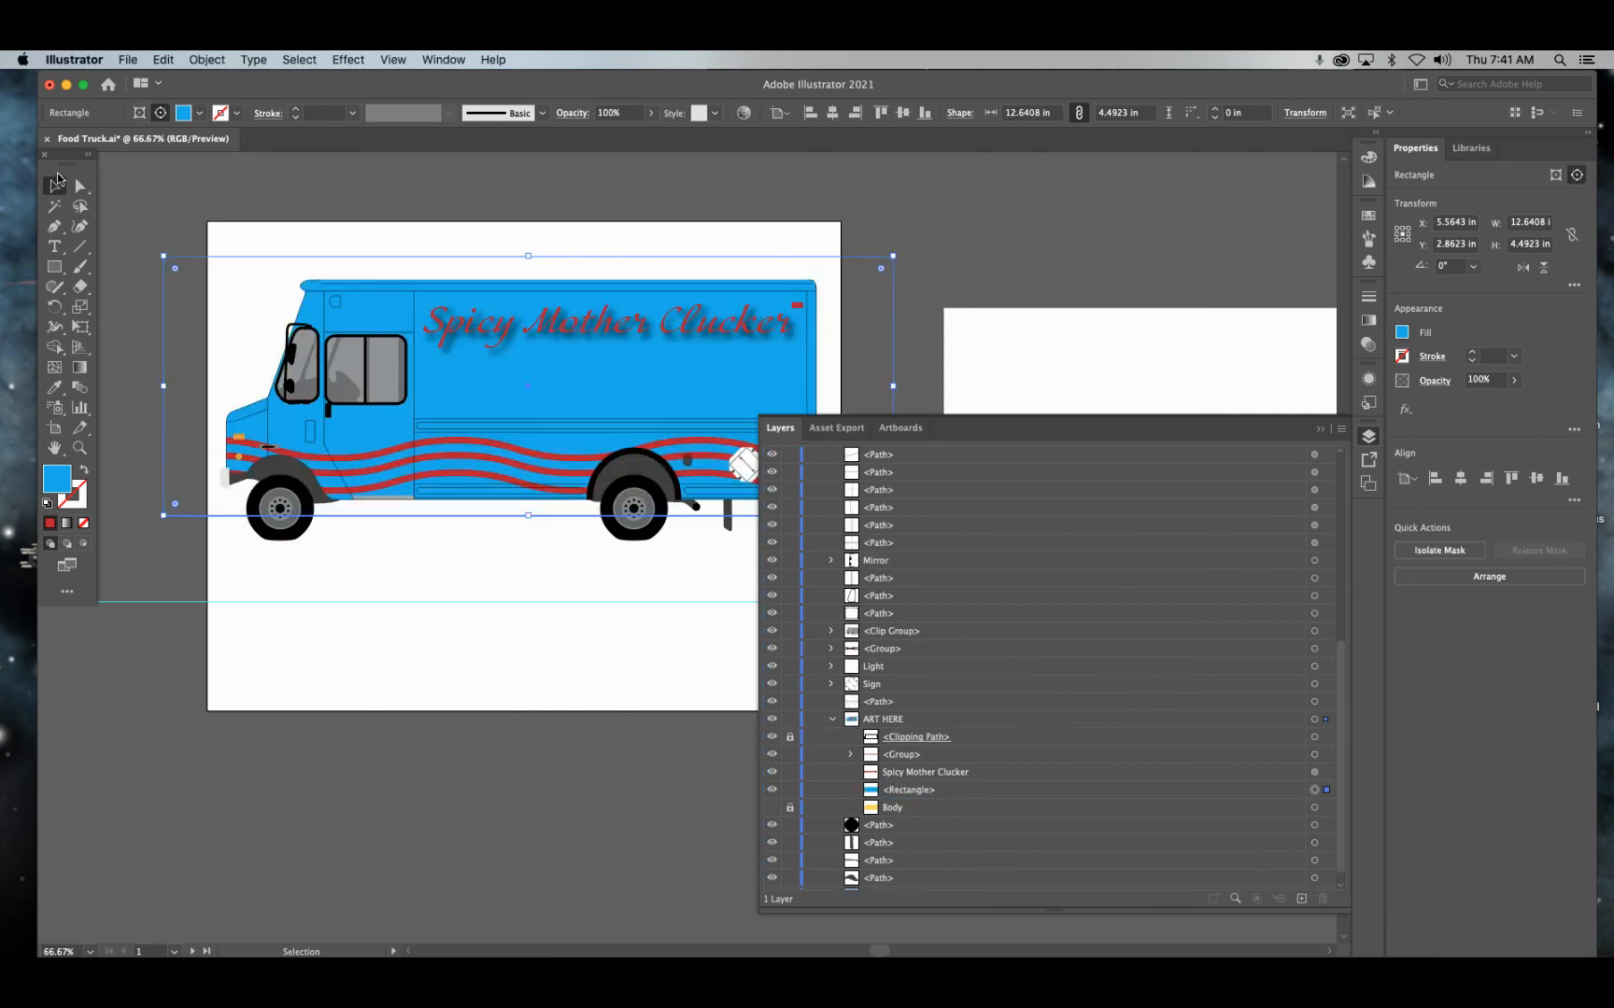
click(395, 645)
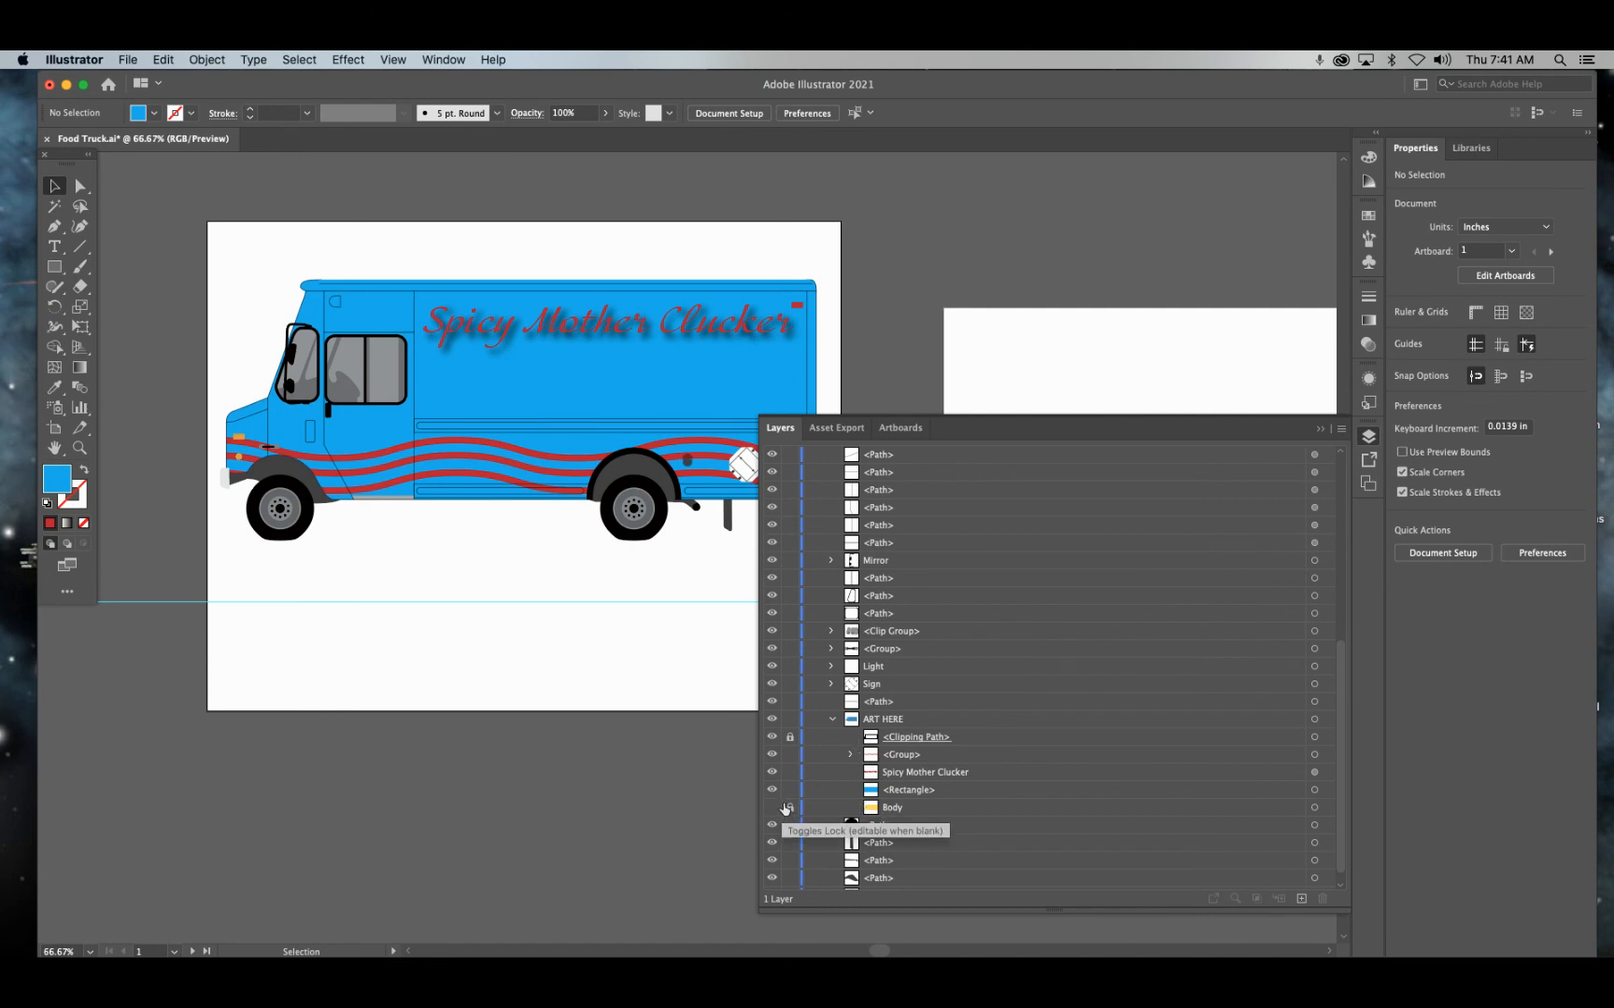
Examine the layer stack and the contents of the ART HERE clip group on the blue truck.
scroll(859, 742, up, 6)
scroll(861, 742, up, 1)
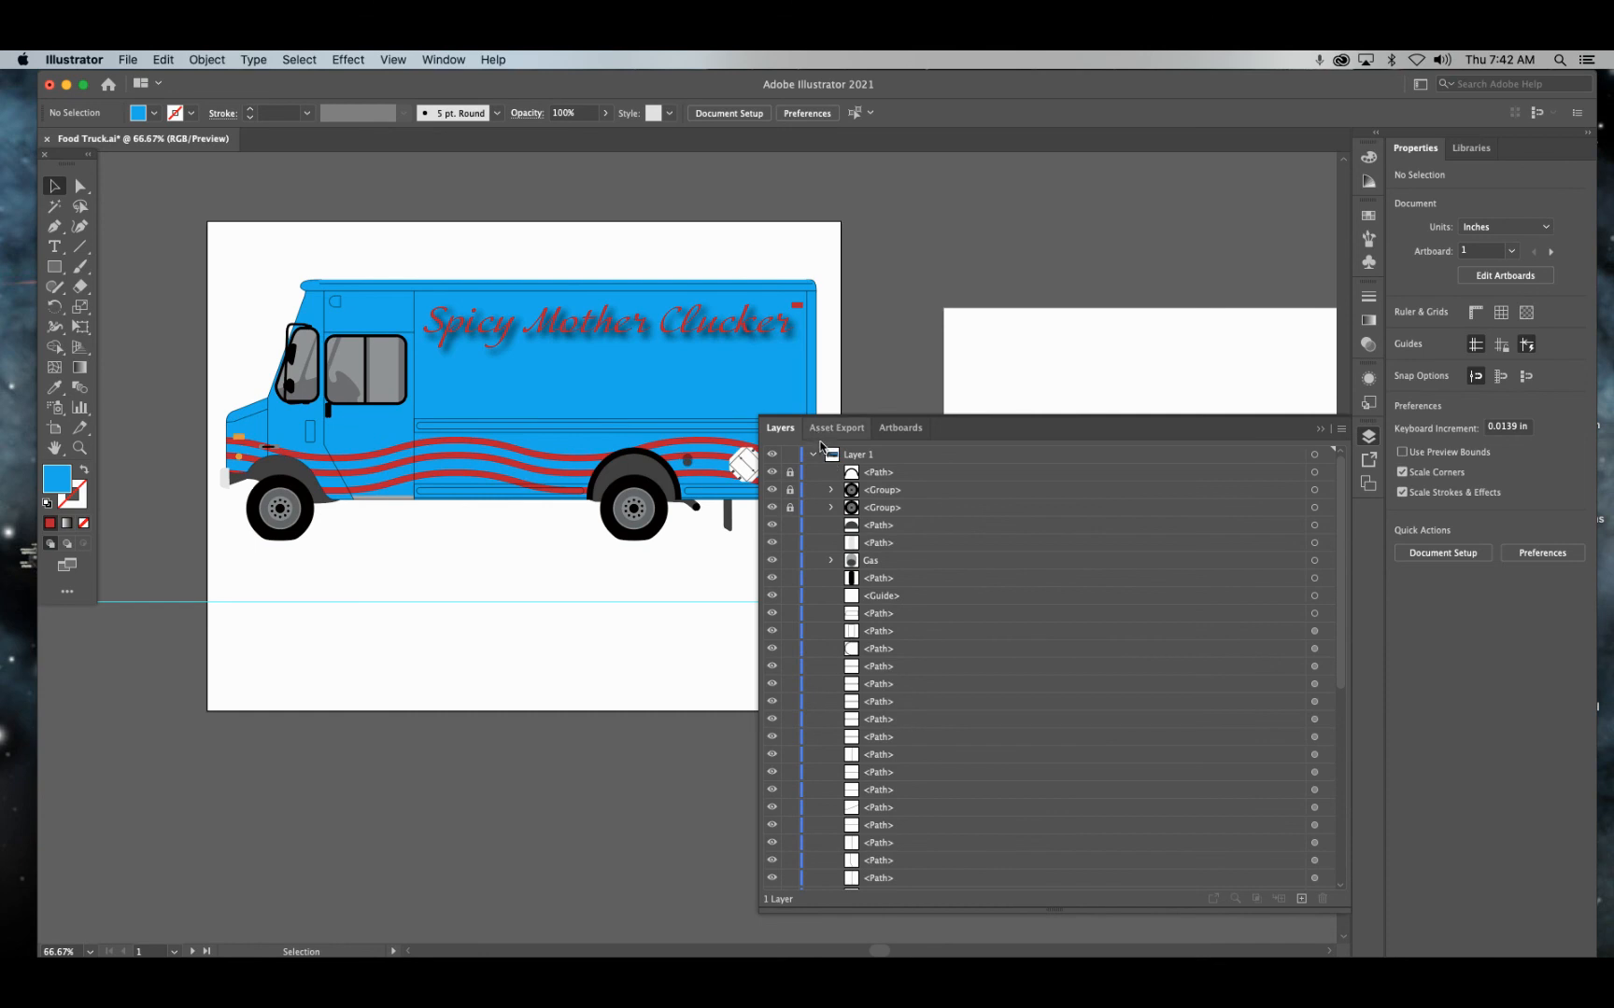
scroll(566, 504, down, 10)
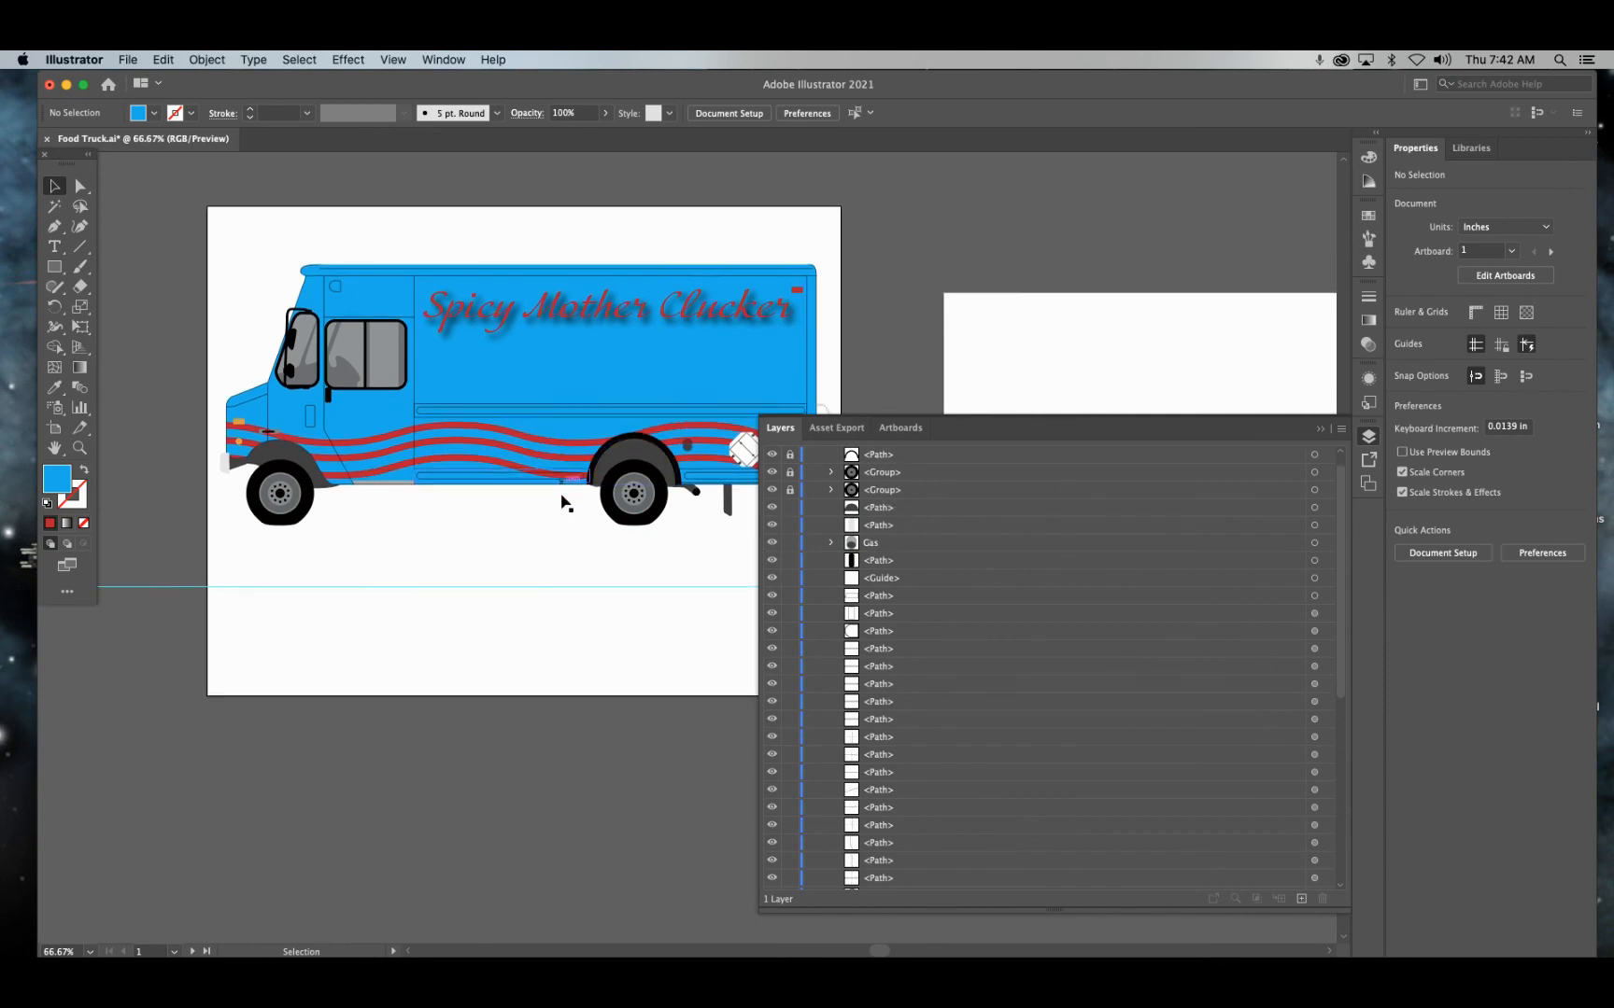
scroll(943, 674, down, 5)
scroll(941, 668, up, 4)
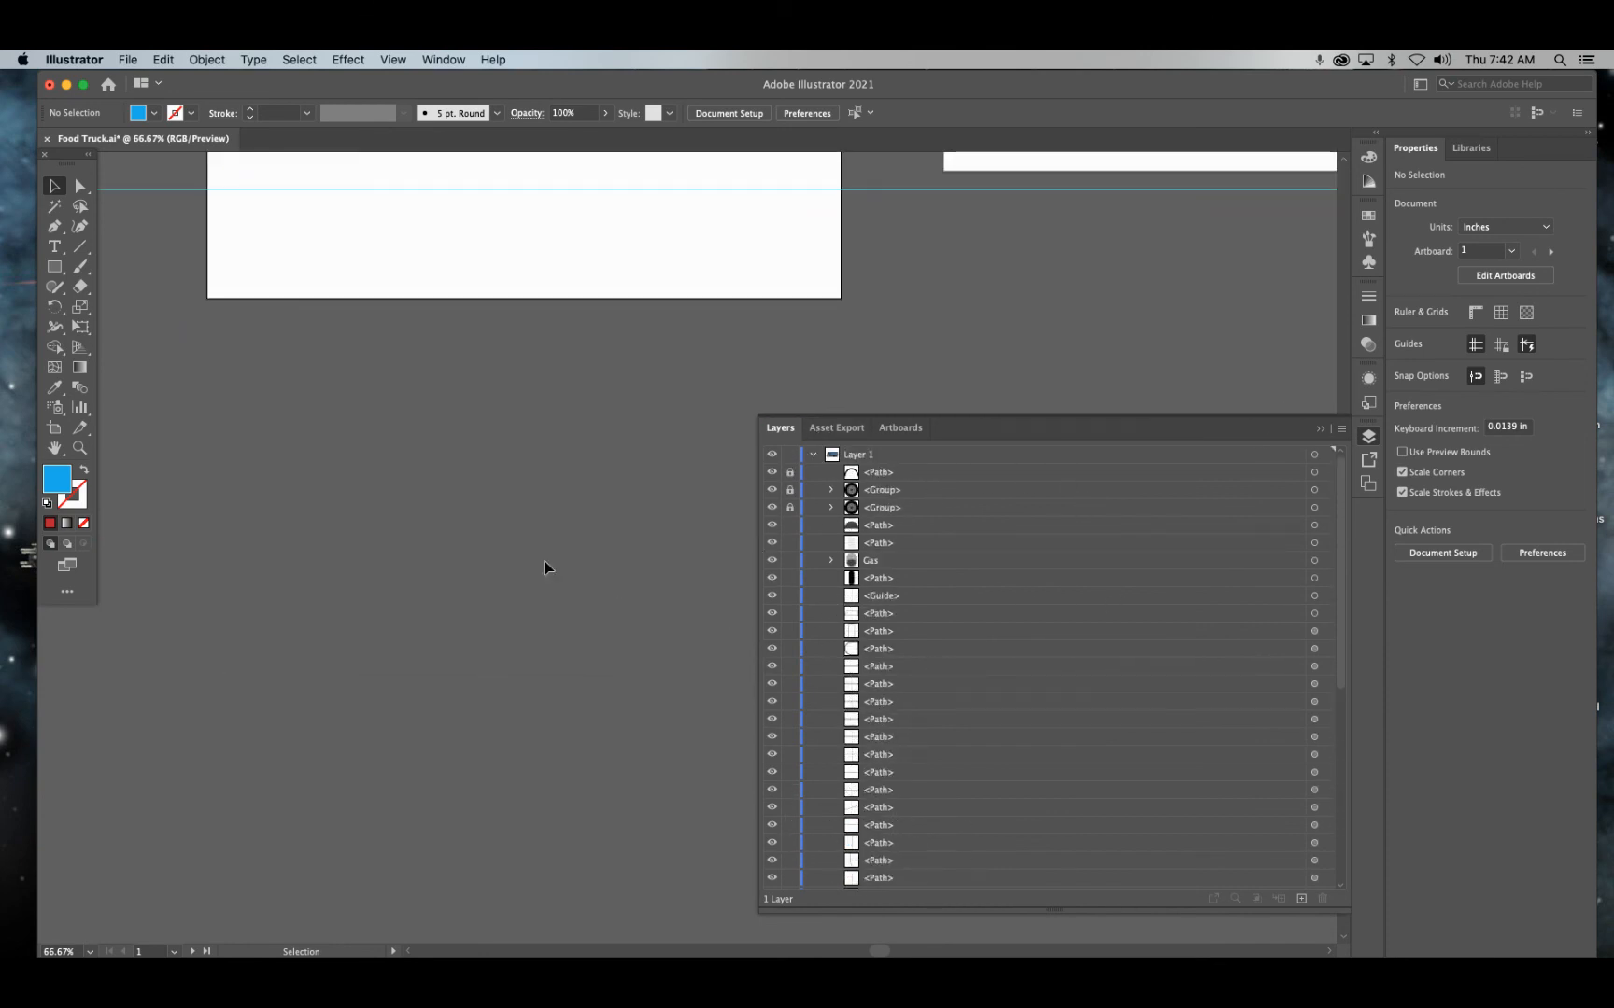
scroll(544, 562, up, 15)
scroll(924, 736, down, 2)
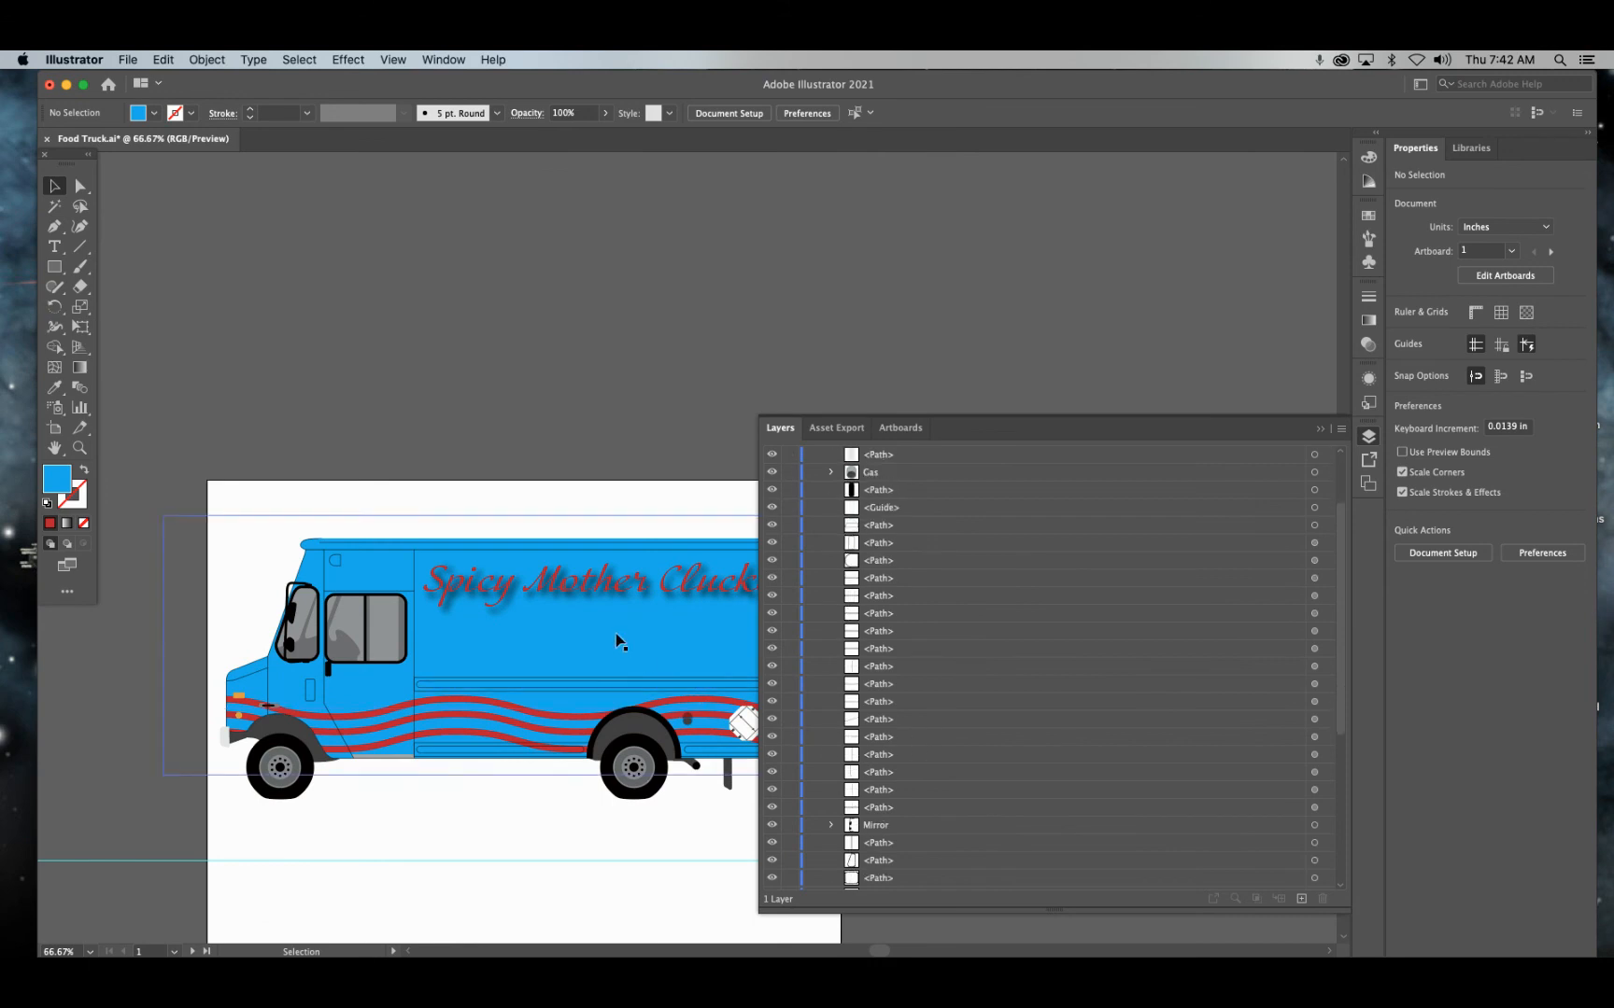
click(710, 587)
scroll(1213, 801, down, 4)
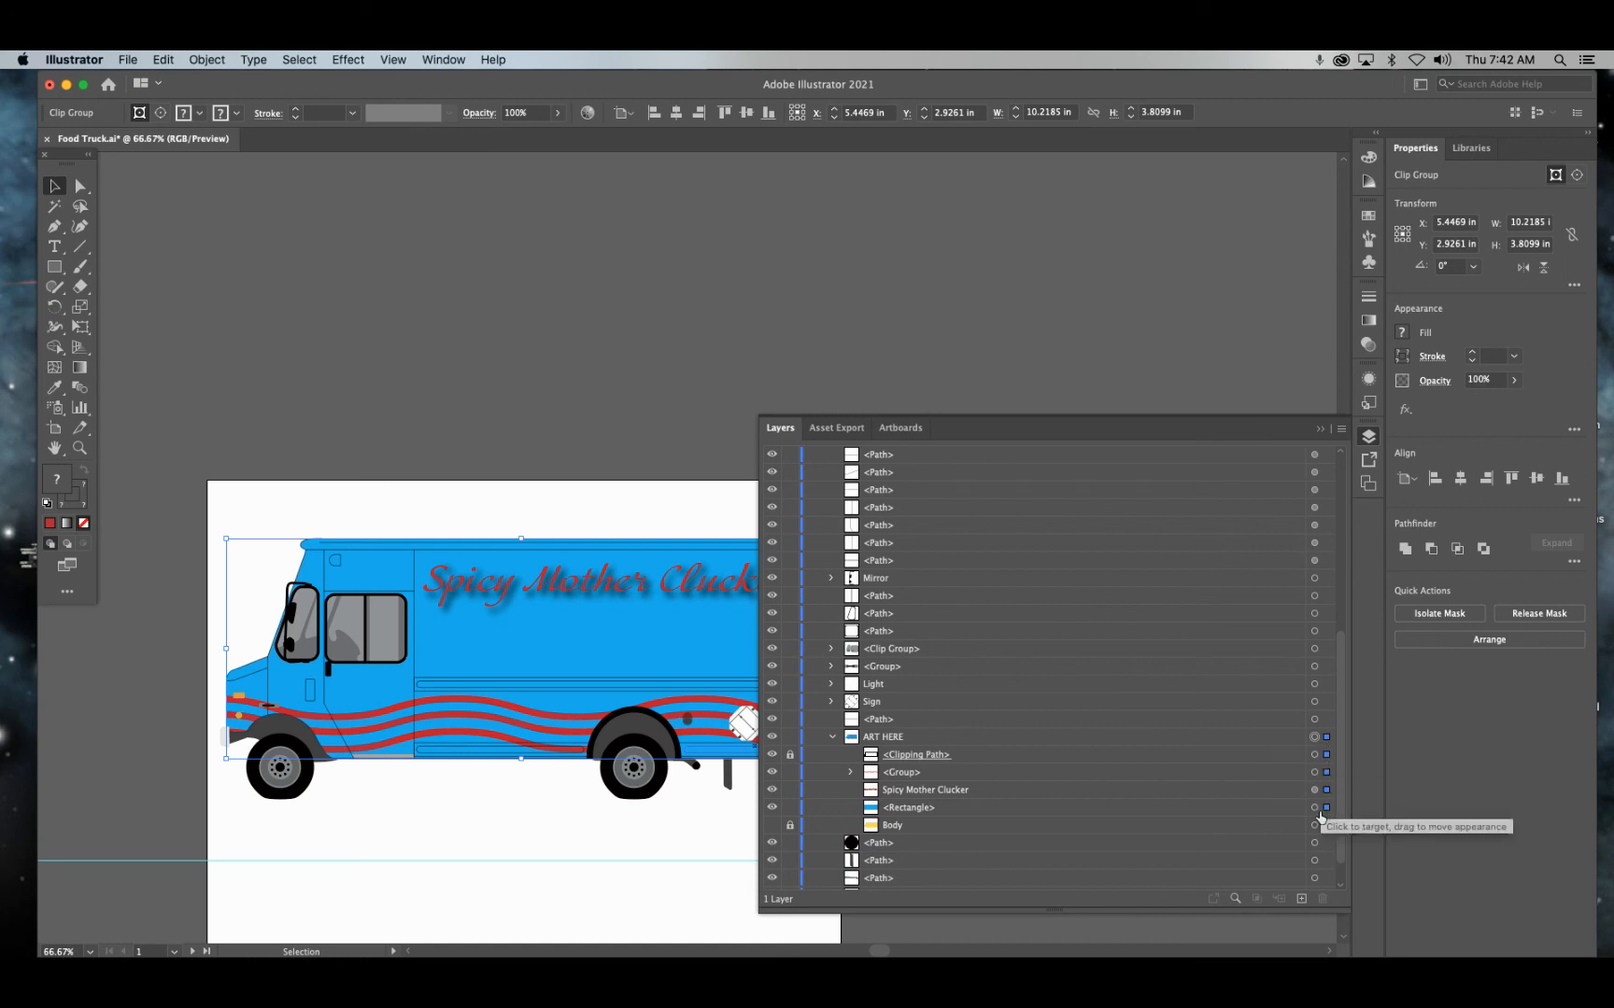
drag(481, 845, 446, 534)
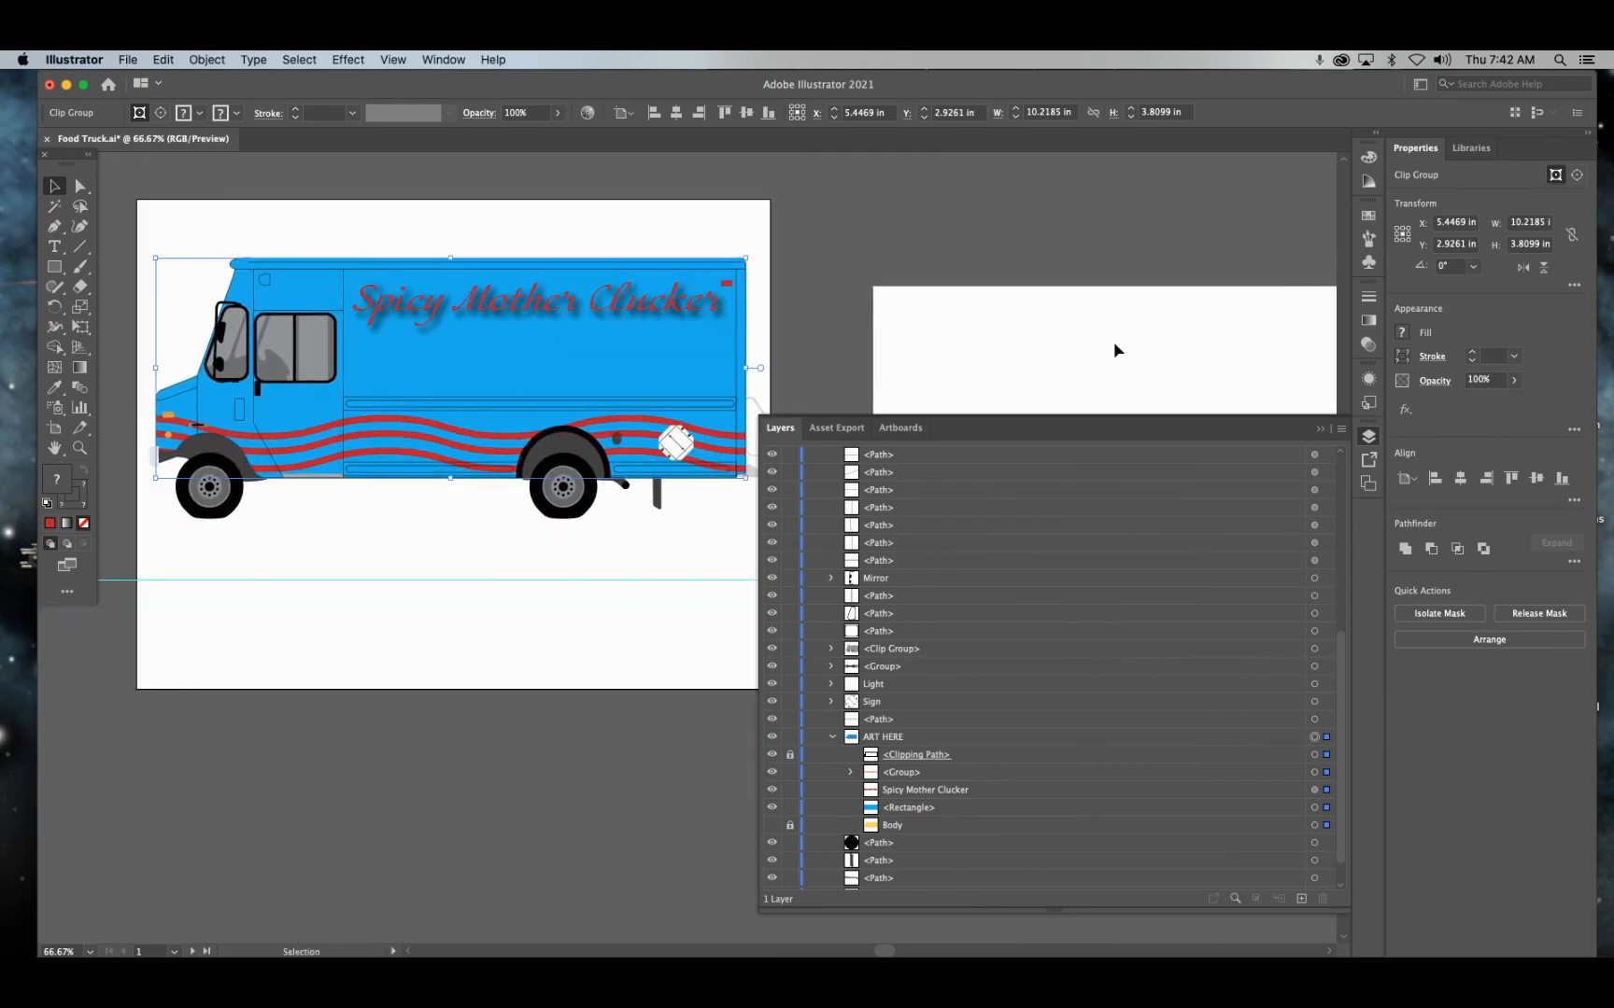
click(416, 637)
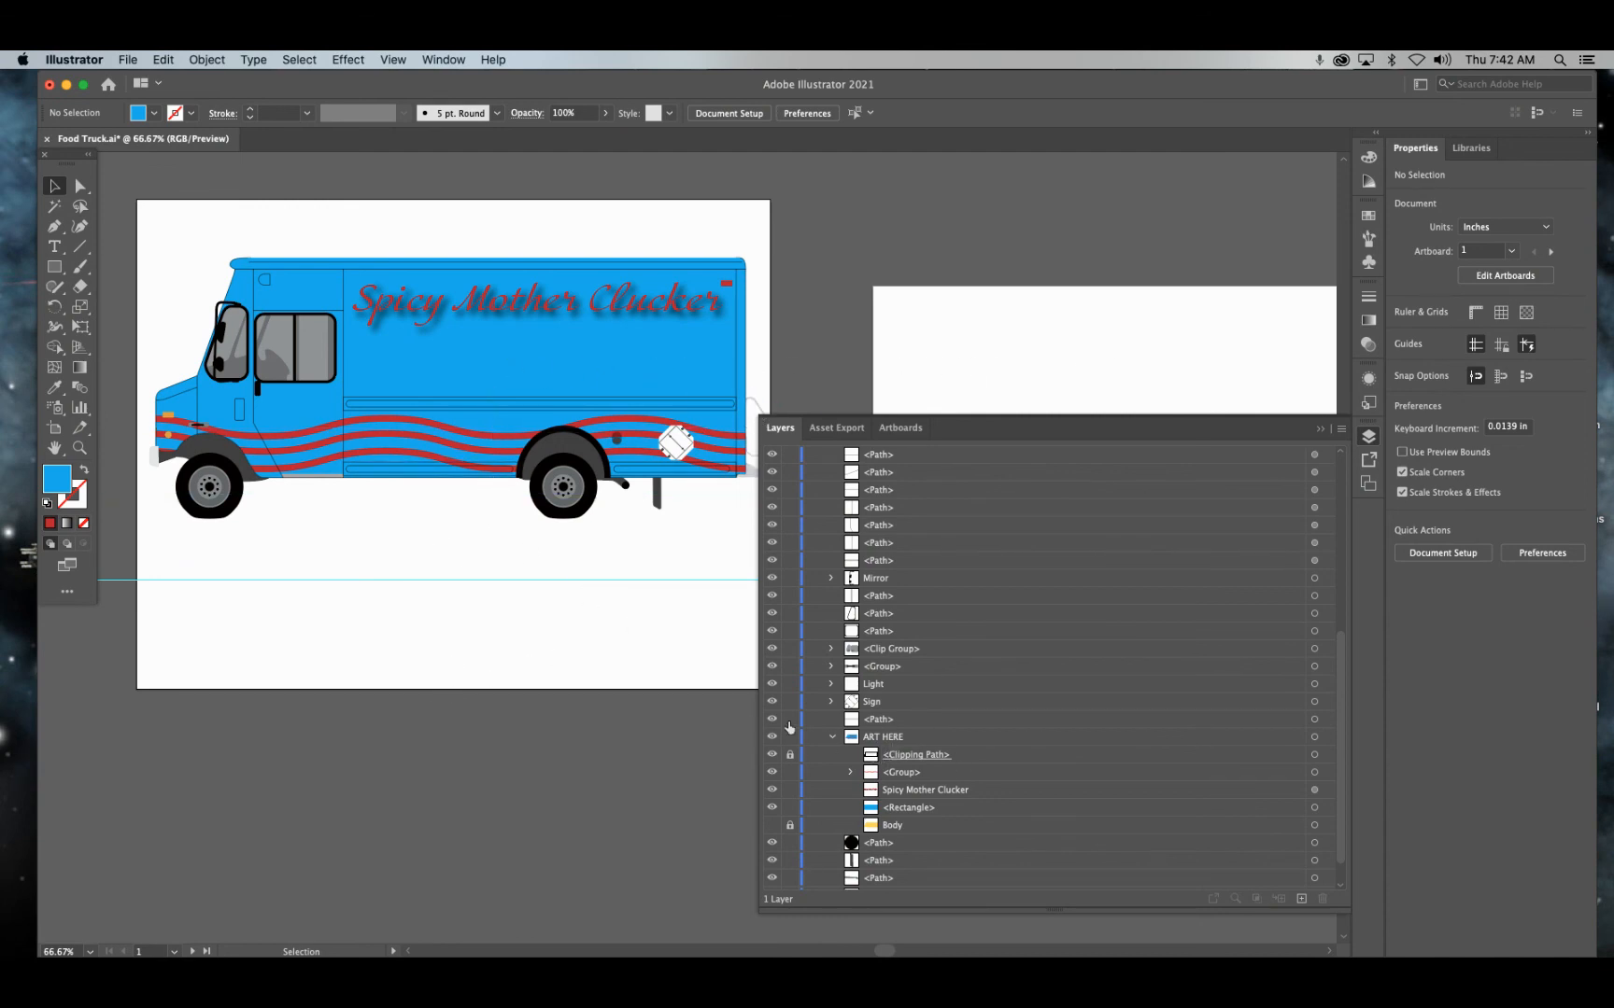
key(super+Tab)
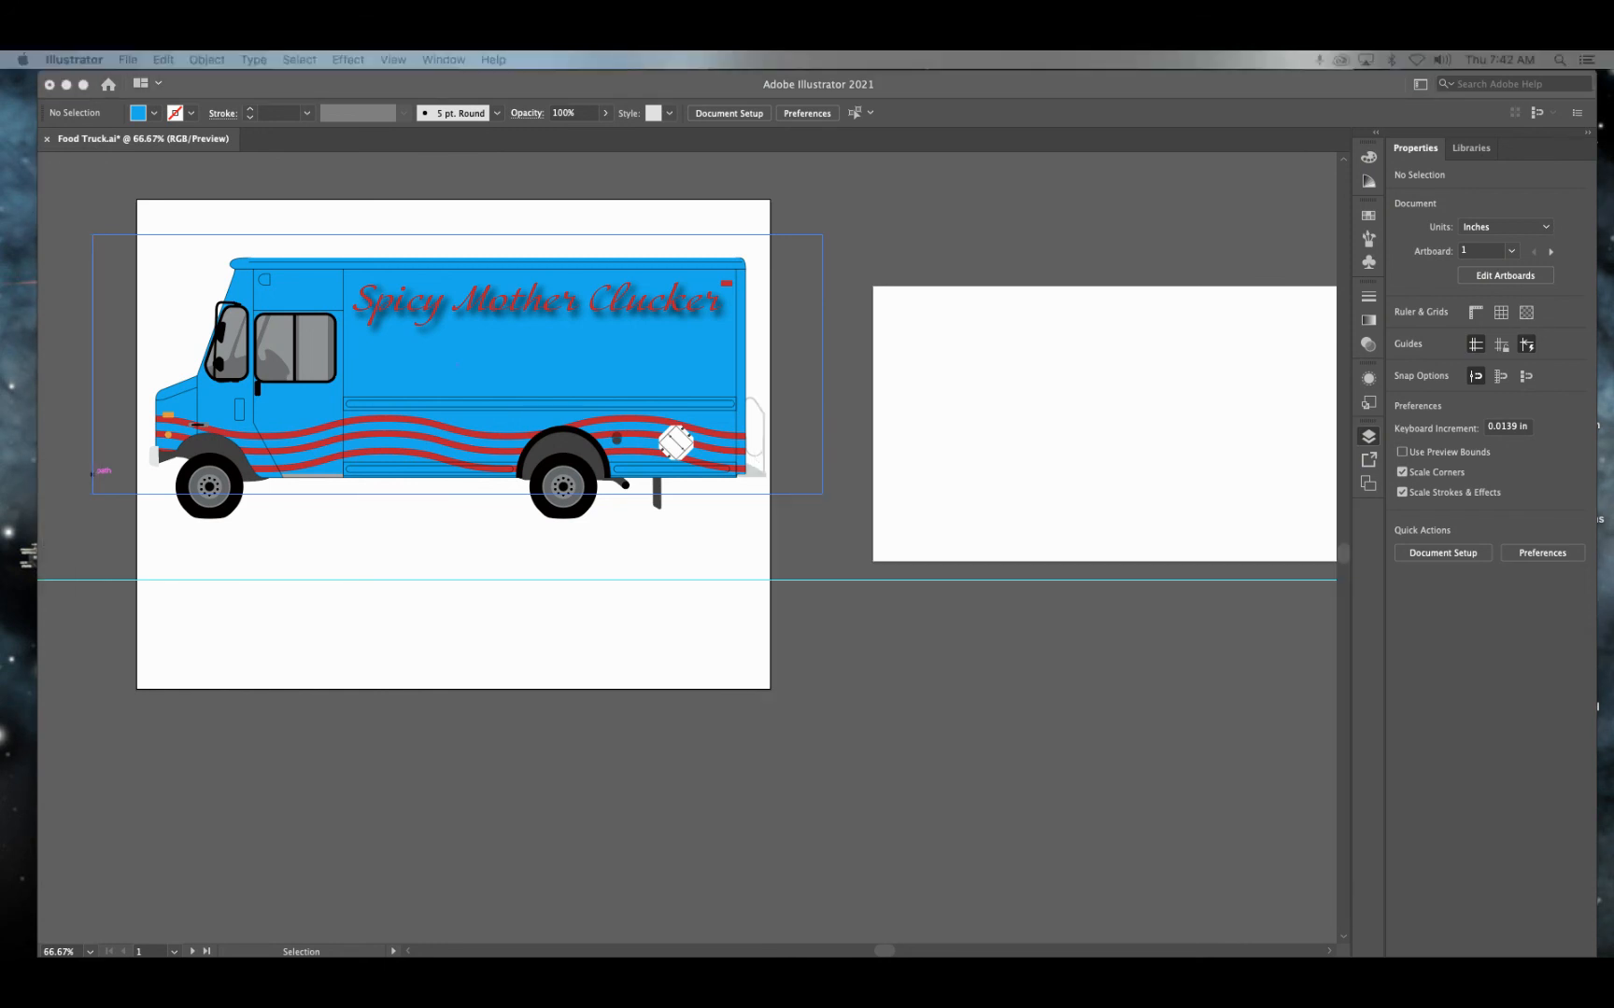